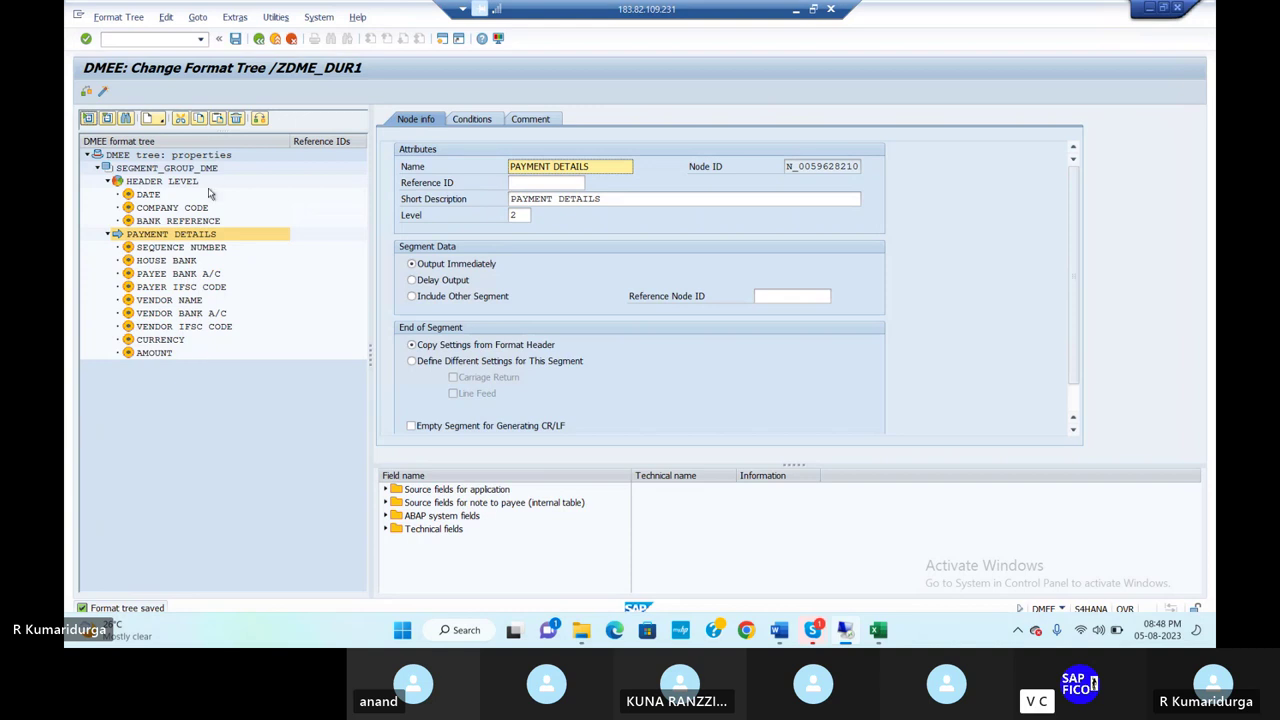
Step: Leave the current transaction and reopen format tree /ZDME_DUR1 for changes in transaction DMEE
click(170, 38)
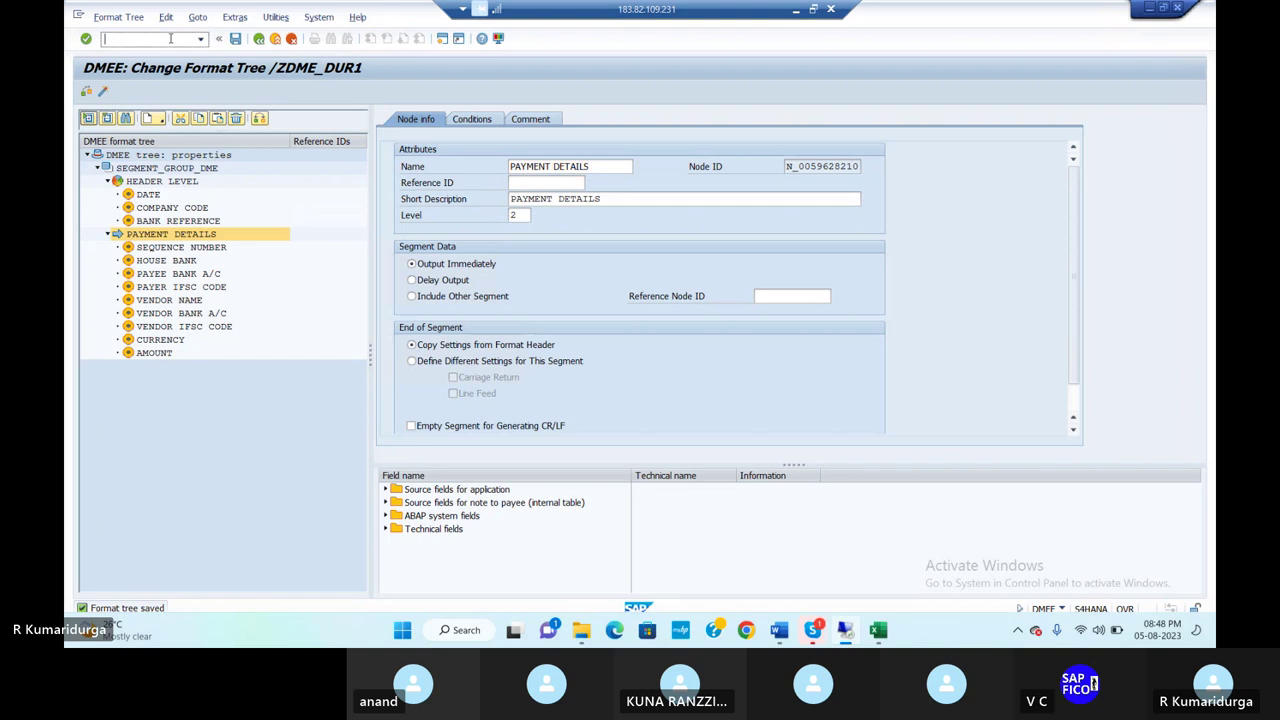
text(/n)
key(Return)
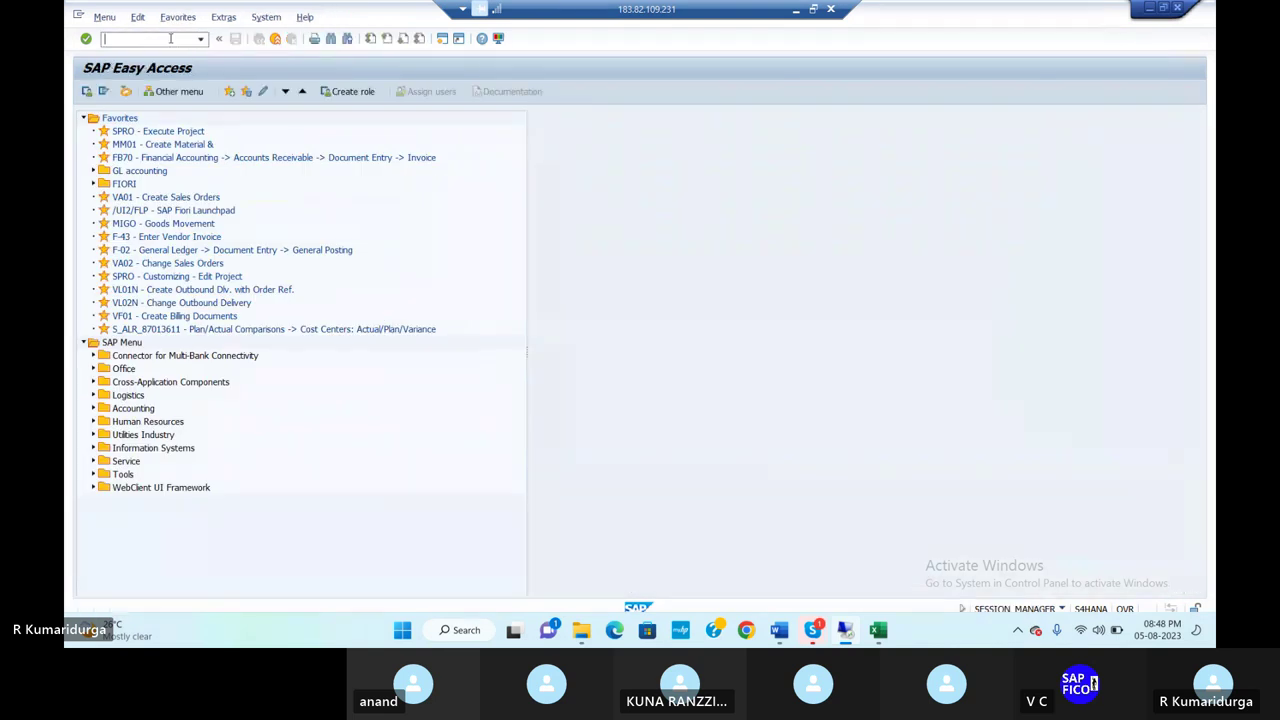
text(dmee)
key(Return)
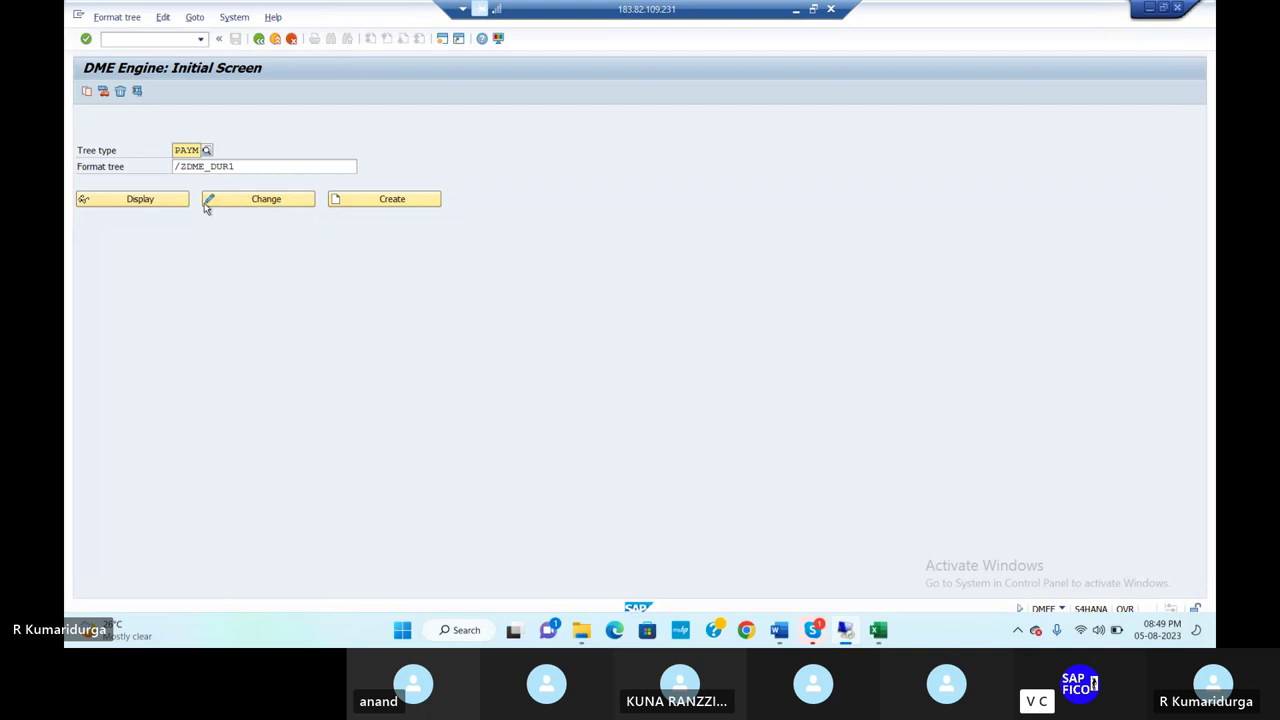
click(242, 203)
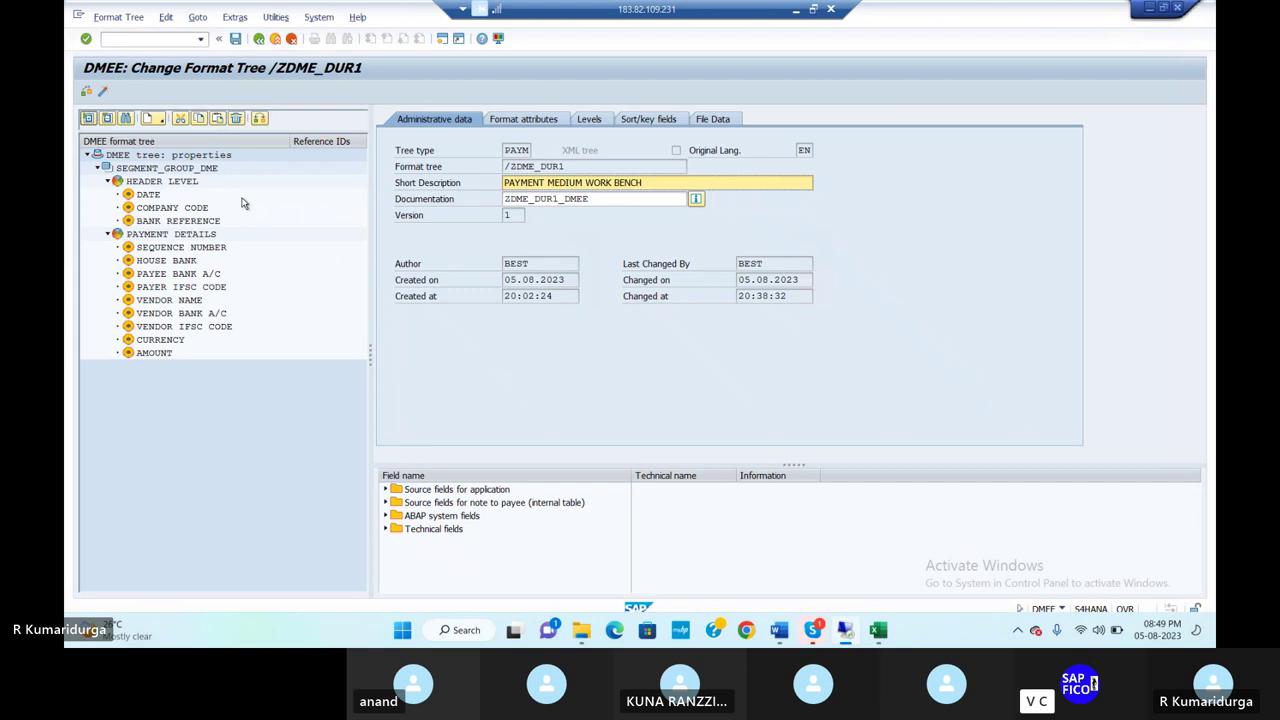
Step: Create a new segment at the same level as PAYMENT DETAILS and name it TRAILER
click(192, 237)
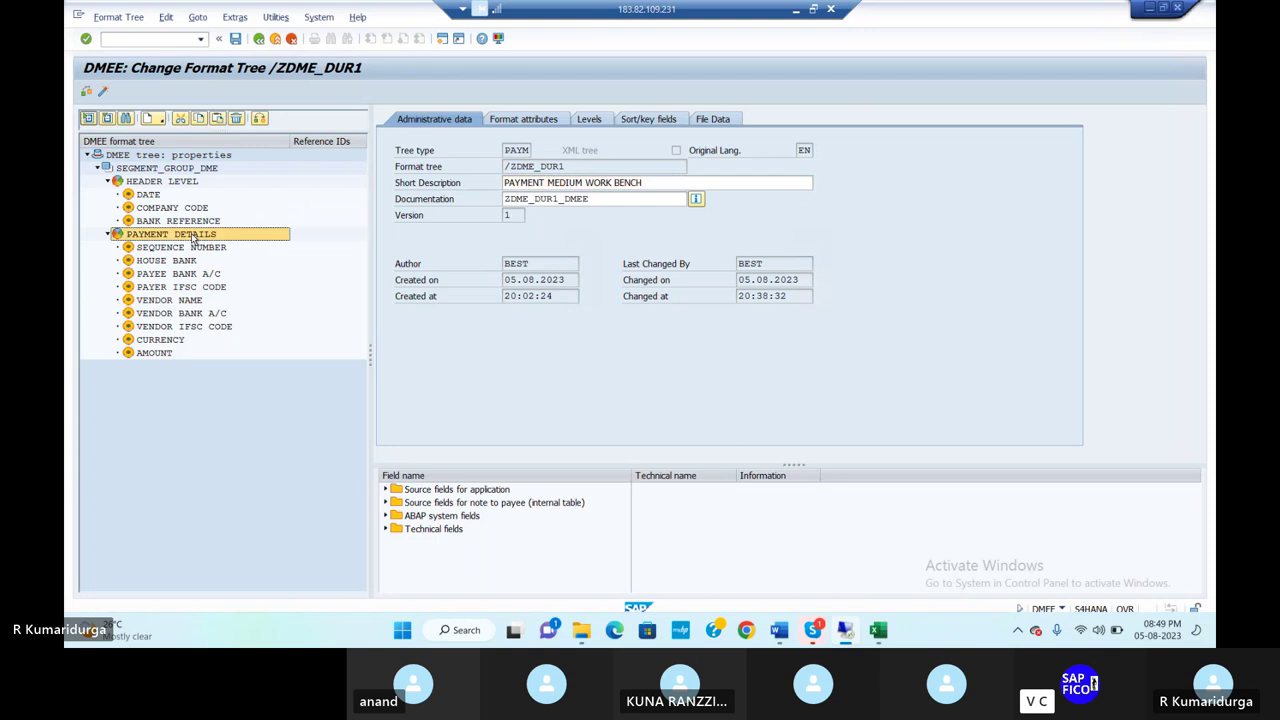
right_click(193, 237)
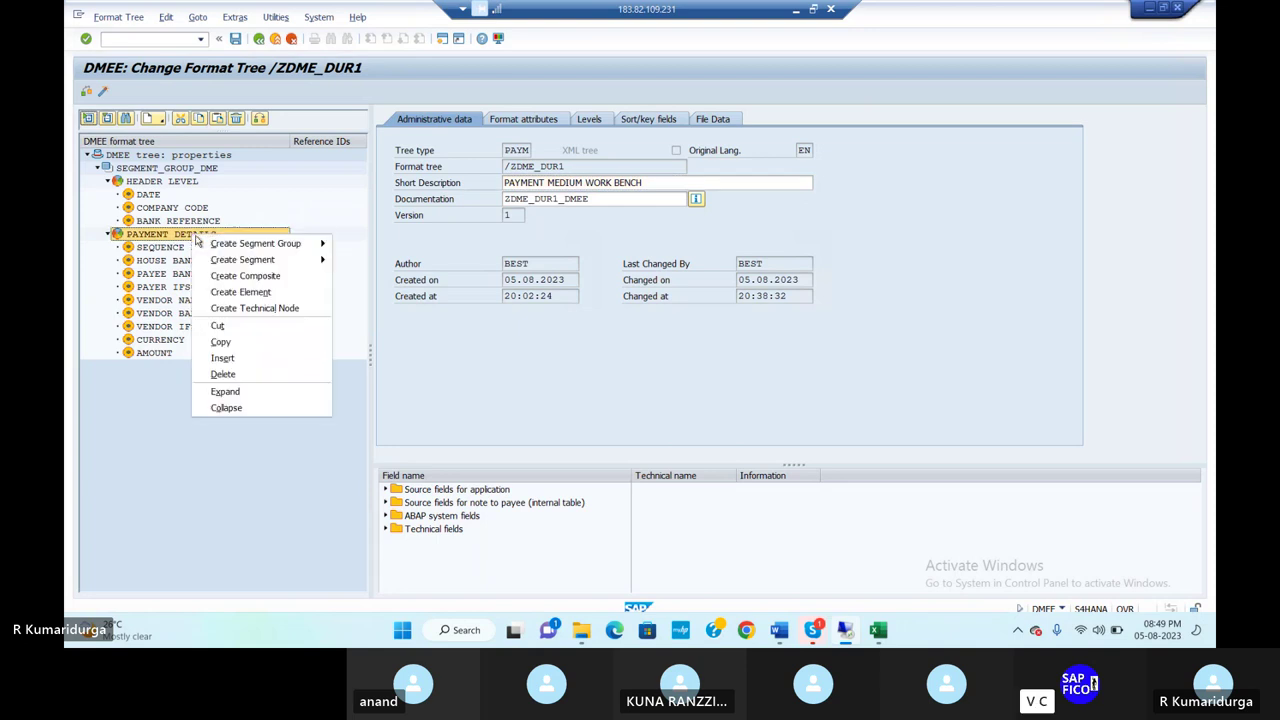
mouse_move(229, 246)
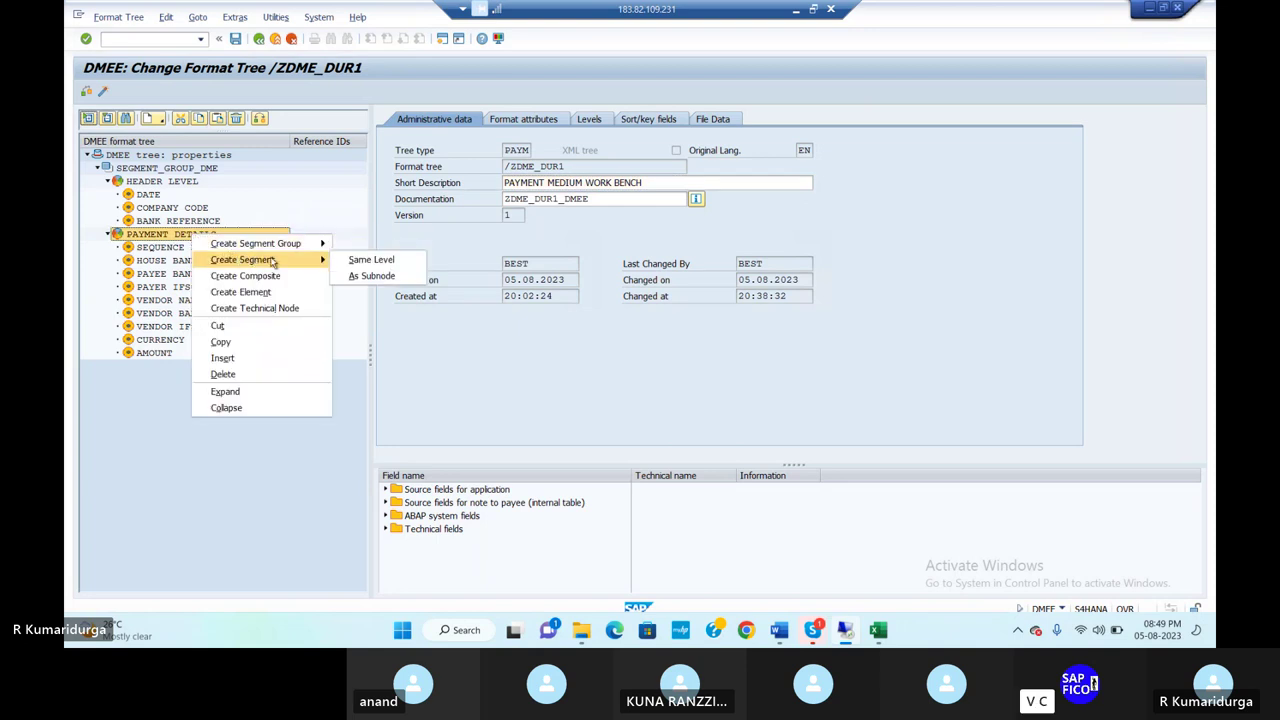
click(360, 260)
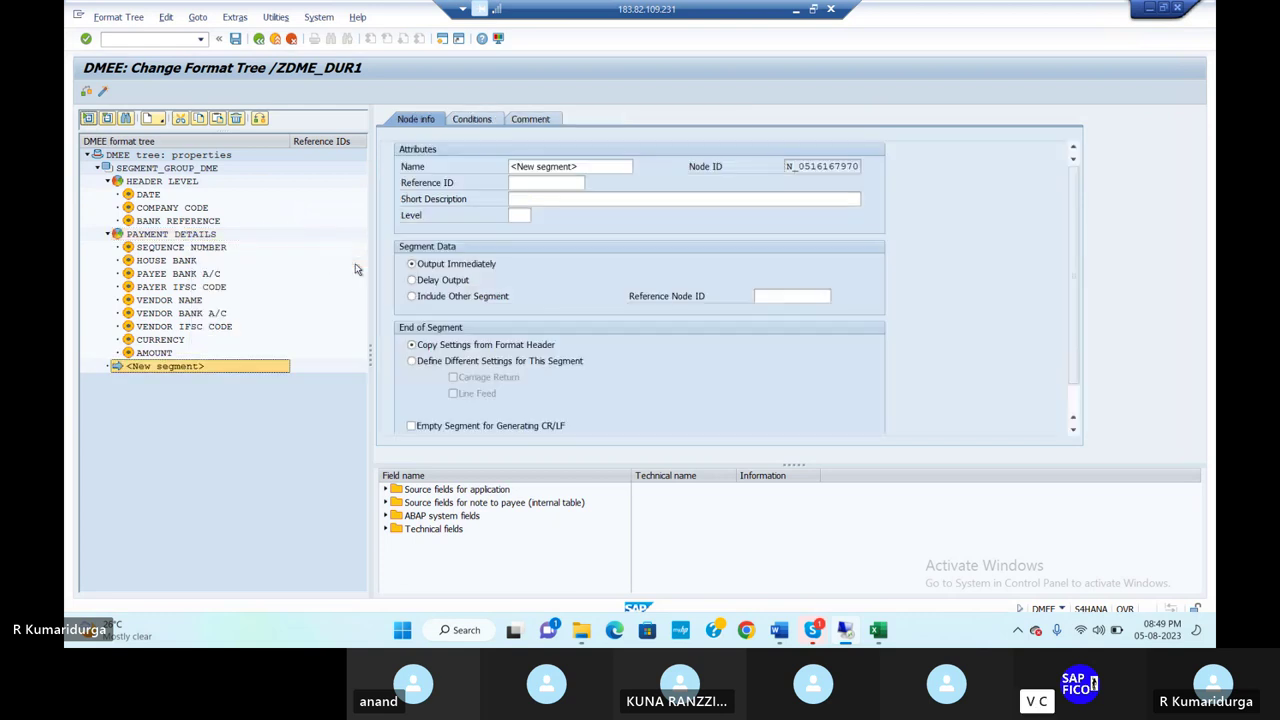
click(512, 167)
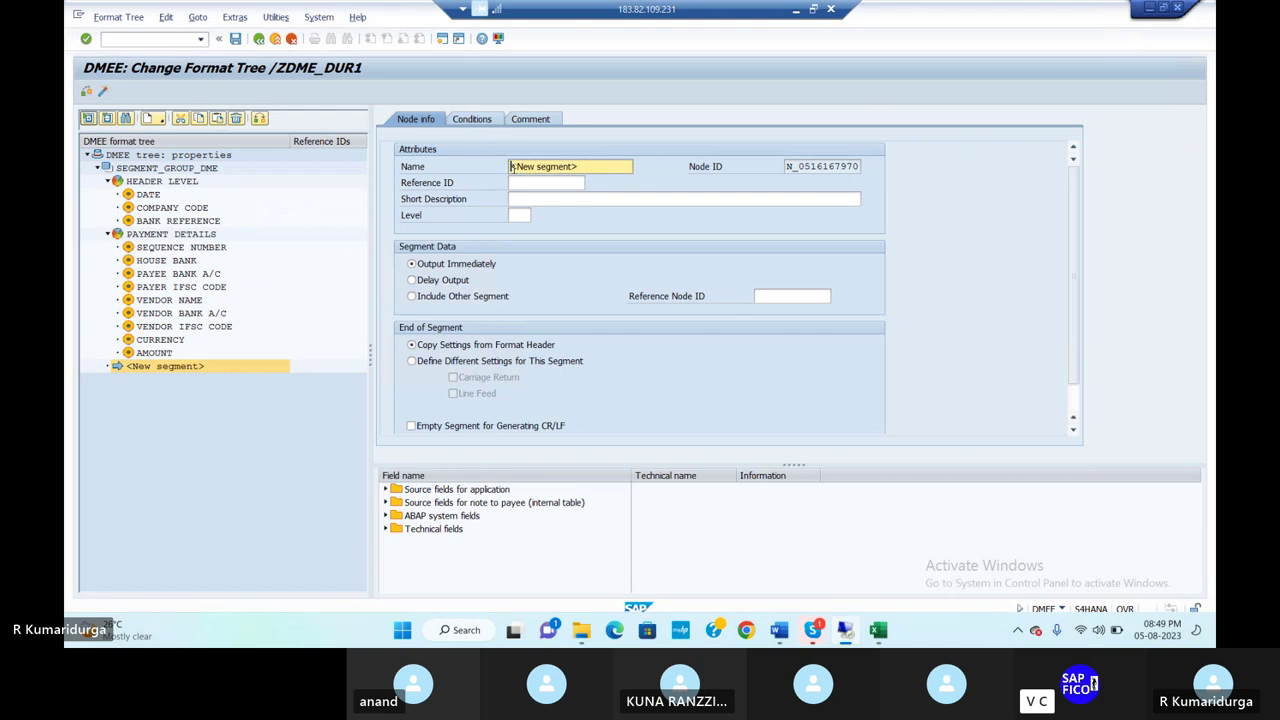
key(shift+End)
key(Delete)
text(TRAILER LEV)
key(BackSpace)
key(BackSpace)
key(BackSpace)
Step: Give the TRAILER segment the short description TRAILER and set its level to 3
click(525, 200)
text(TRA)
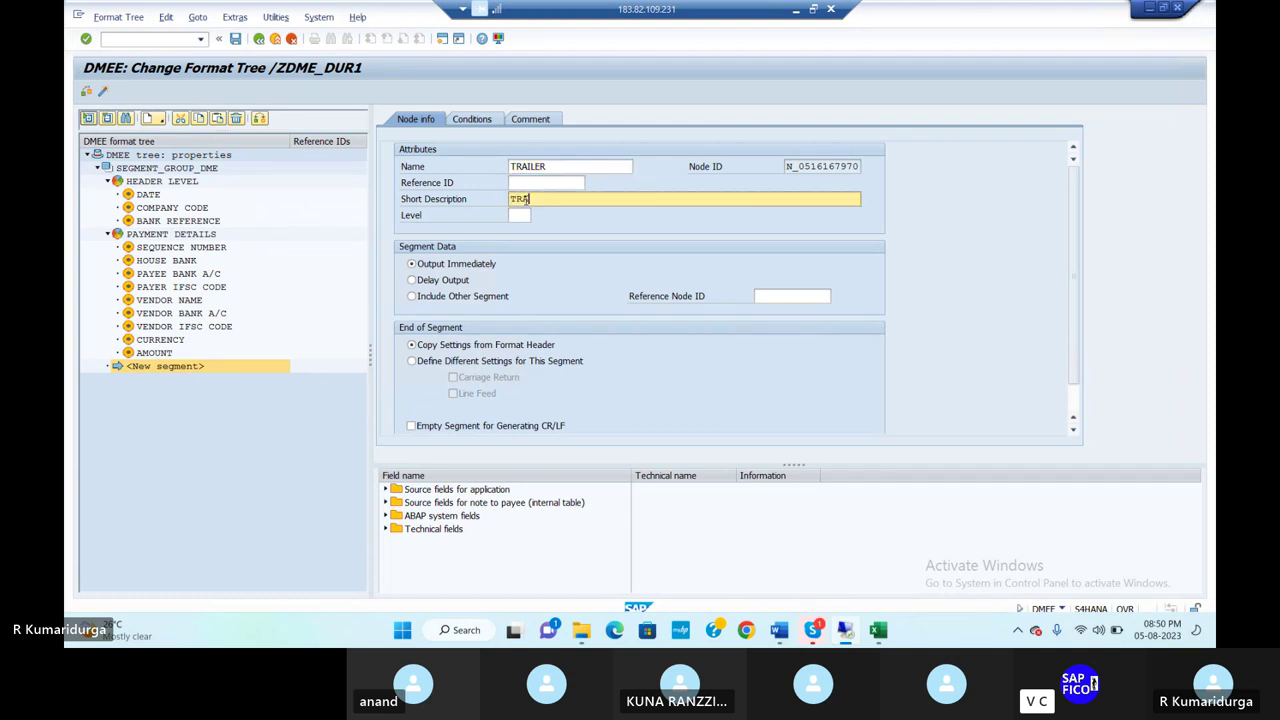
text(ILER)
click(525, 216)
text(3)
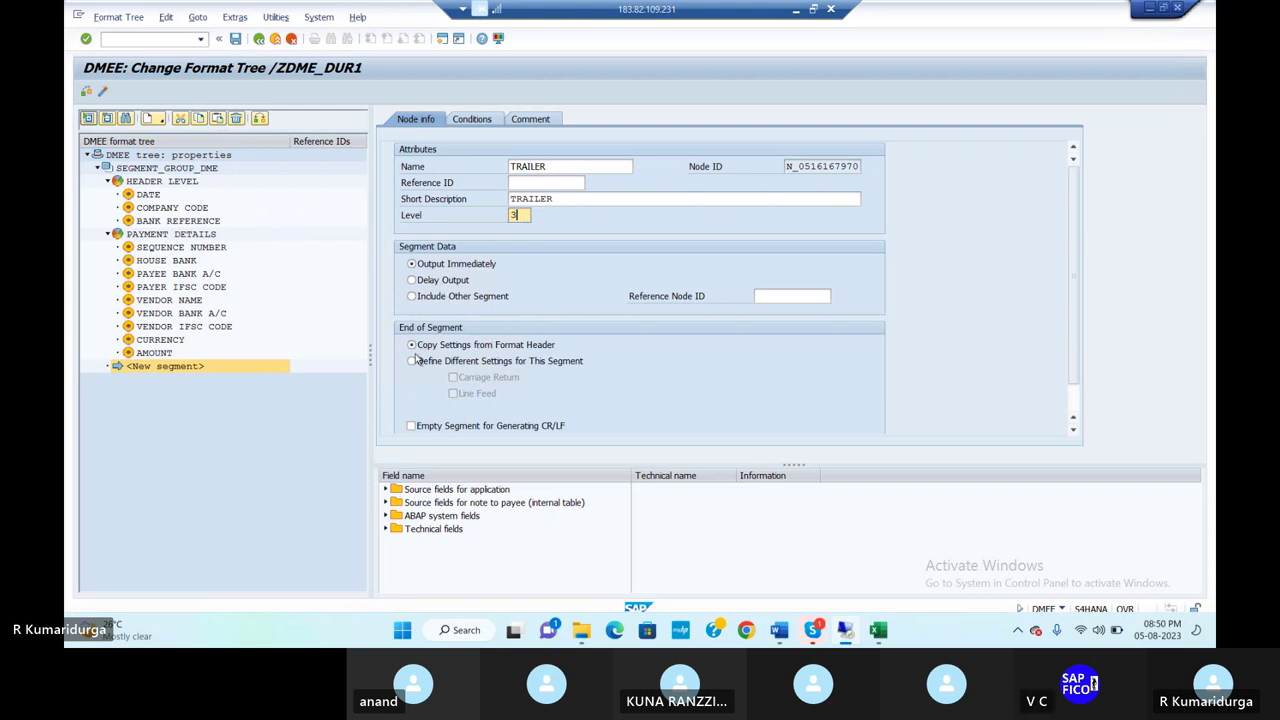
Step: Add the comment "TRAILER FOR DATA MEDIUM EXCHANGE" to the TRAILER segment and return to its node information
click(516, 122)
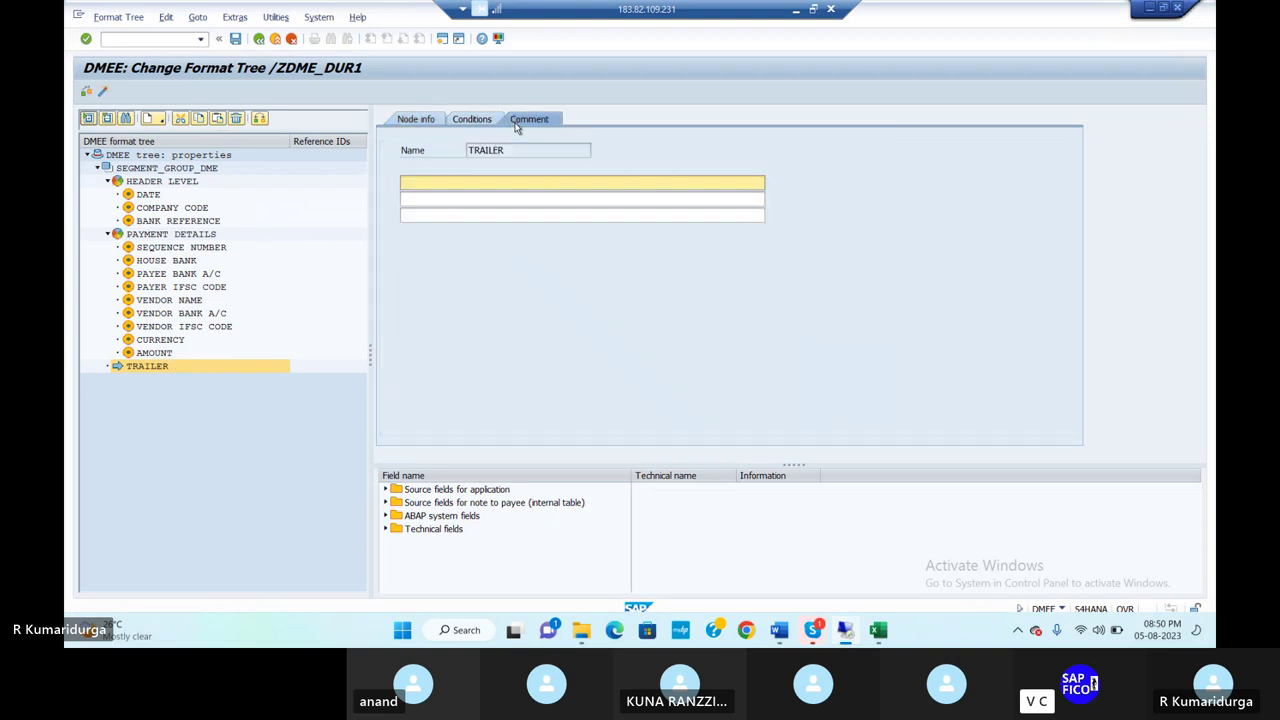
text(TRAILER)
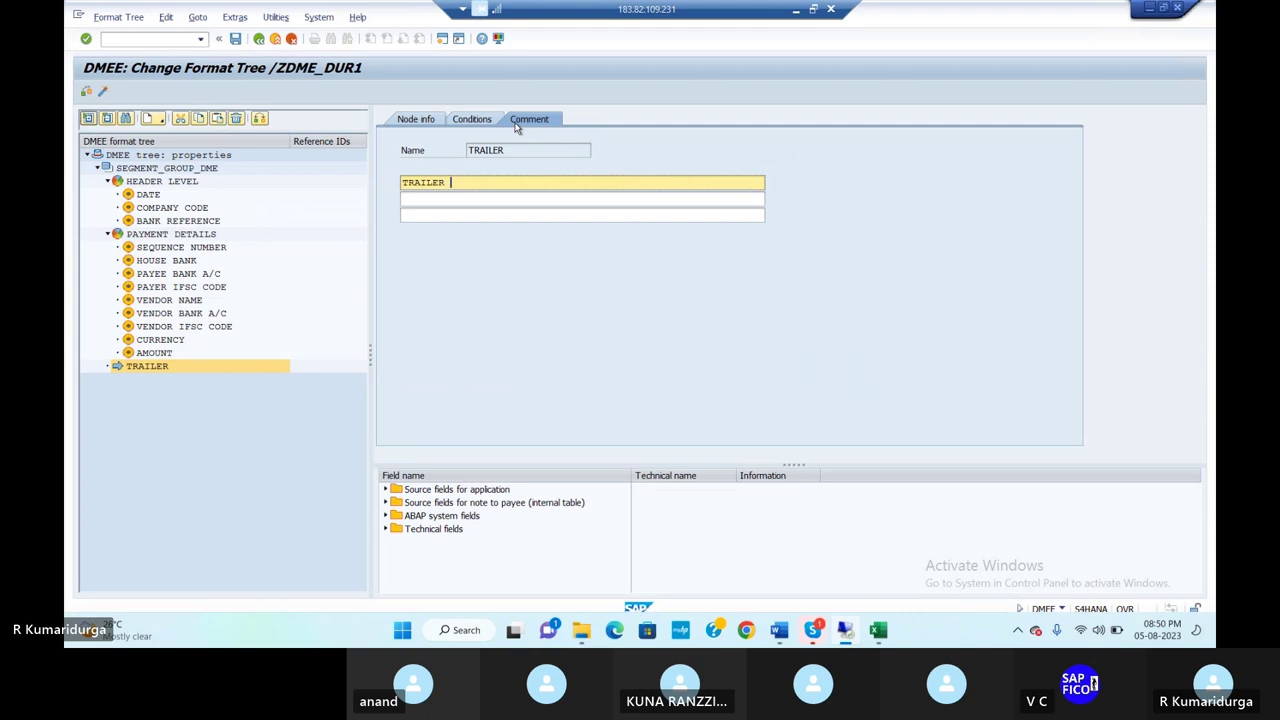
text( FOR DATA MEDIUM EXCHANGE)
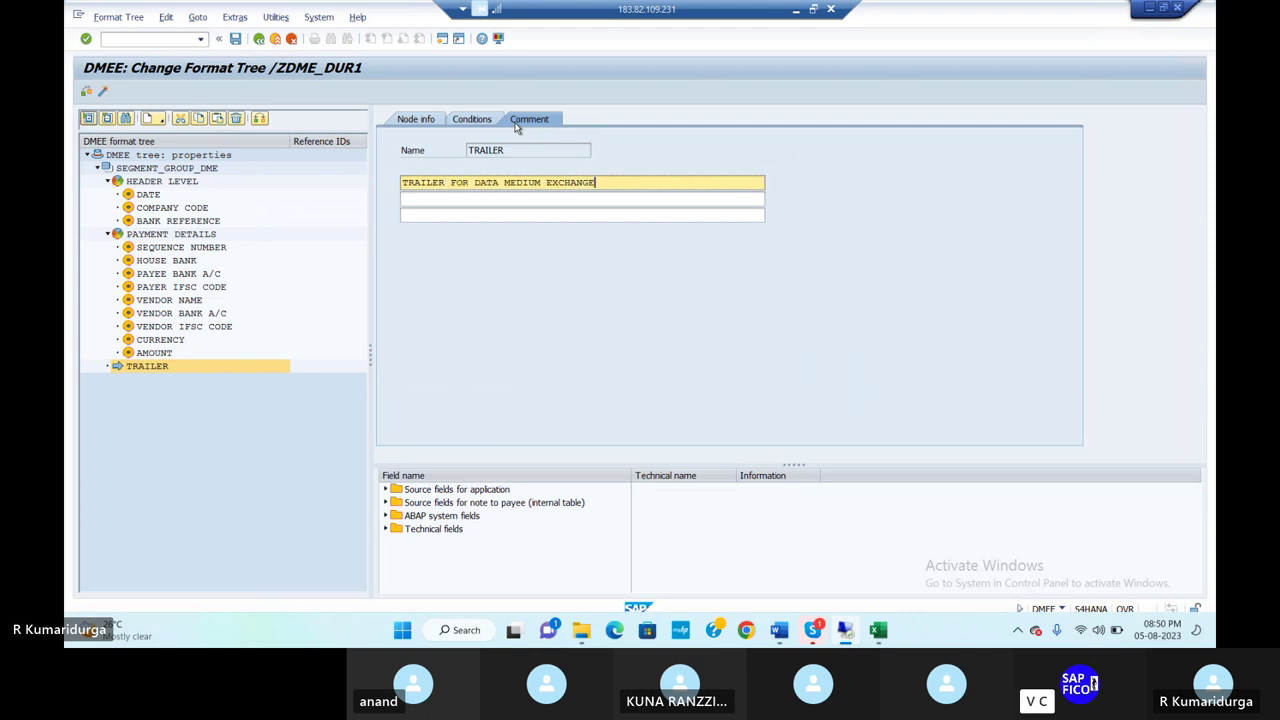
click(428, 121)
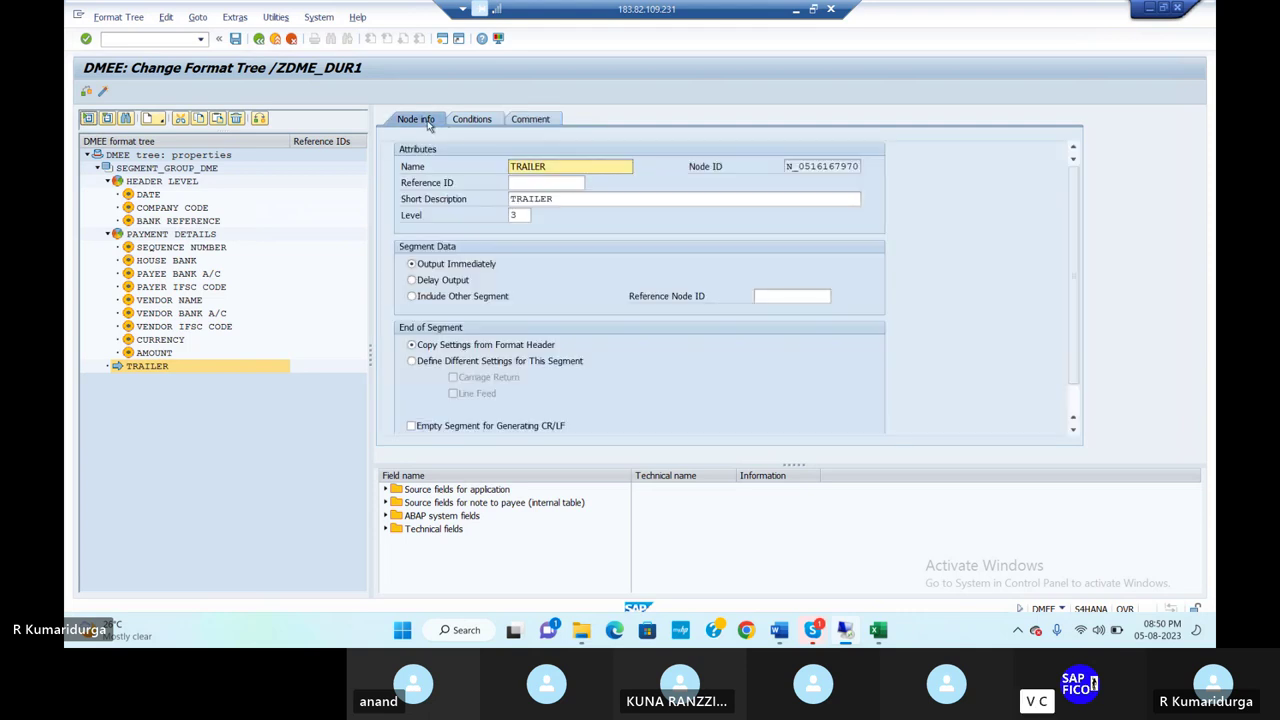
Step: Create an element under the TRAILER segment and name it NUMBER OF ITEMS
right_click(163, 369)
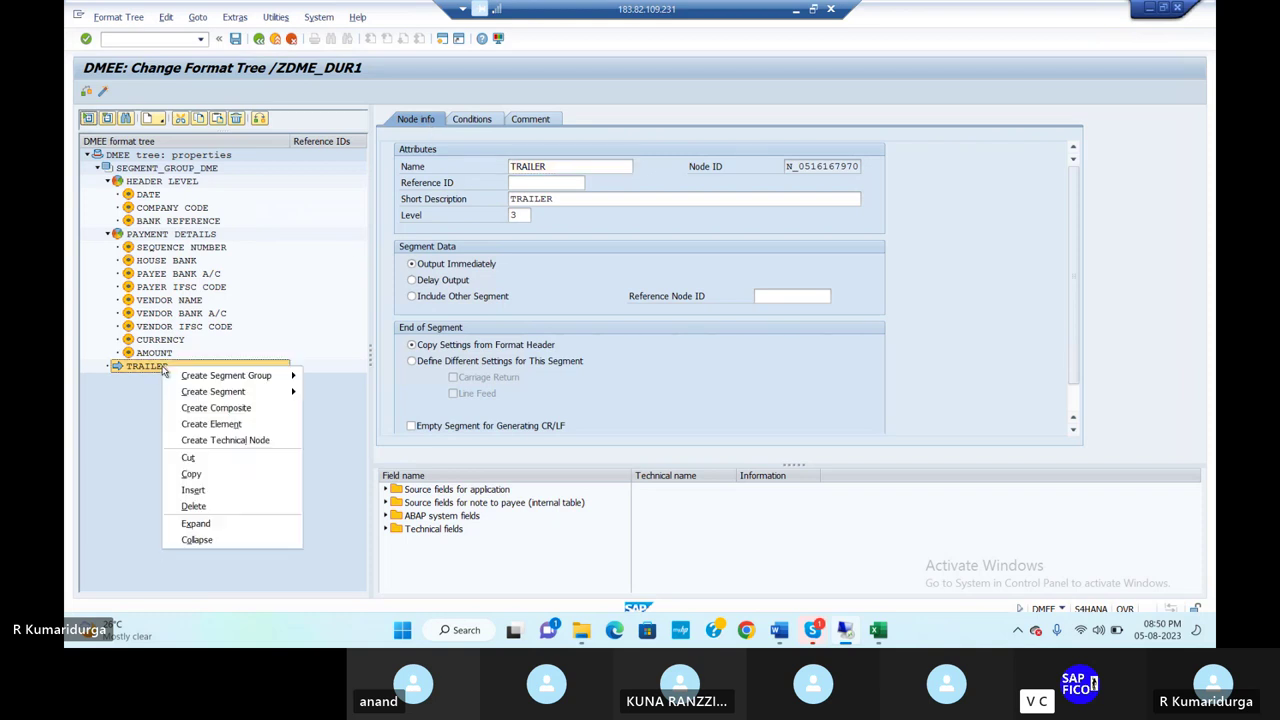
click(203, 427)
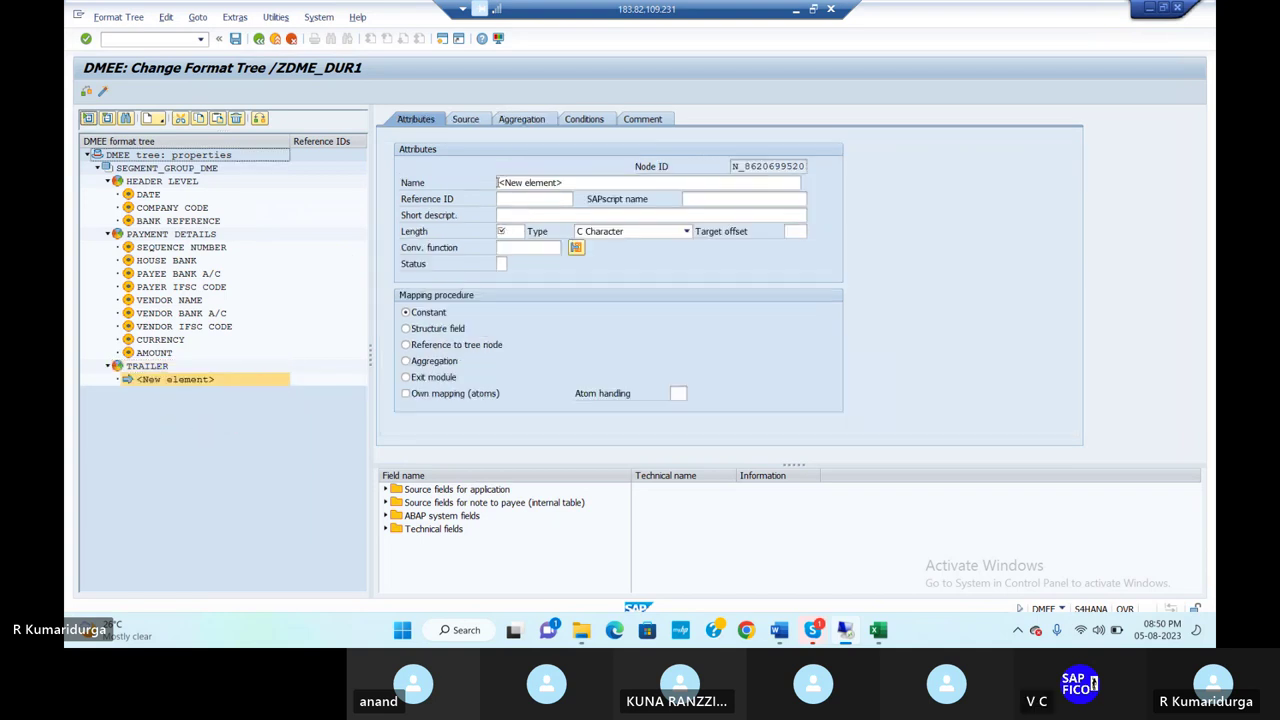
click(498, 183)
key(Delete)
key(Delete)
key(Delete)
key(Delete)
key(Delete)
key(Delete)
key(Delete)
key(Delete)
key(Delete)
key(Delete)
key(Delete)
key(Delete)
key(Delete)
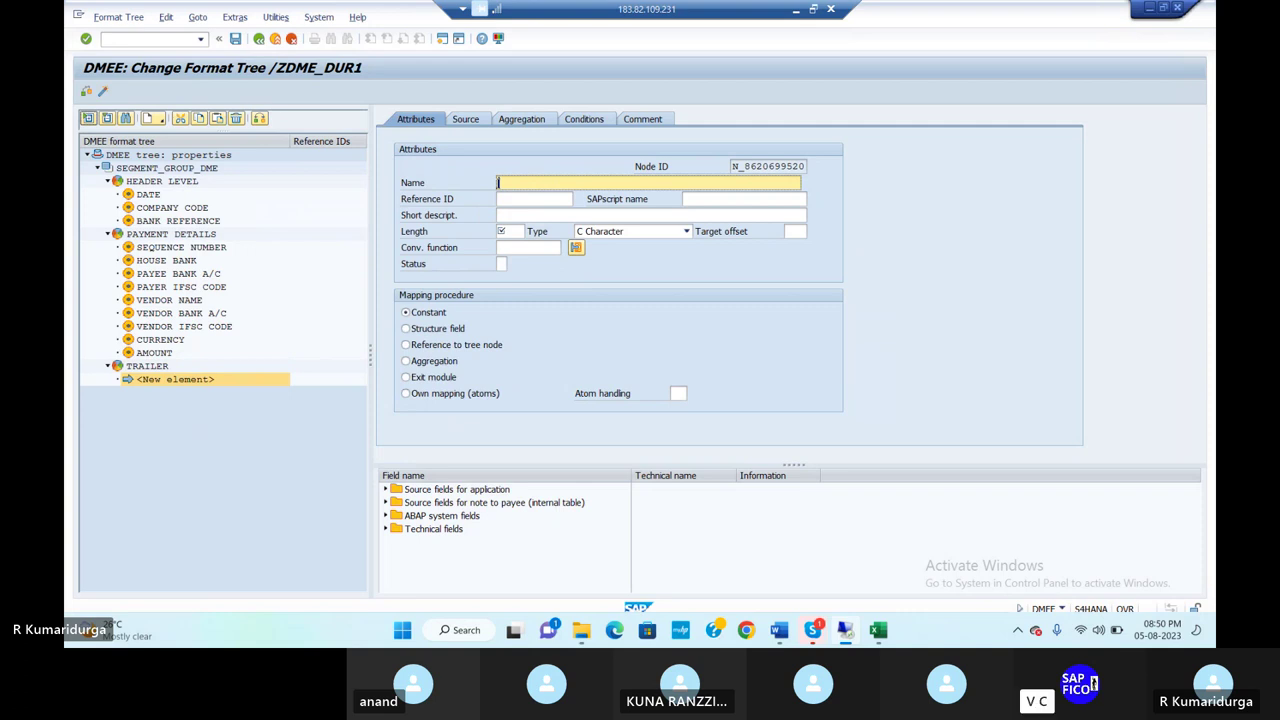
text(N)
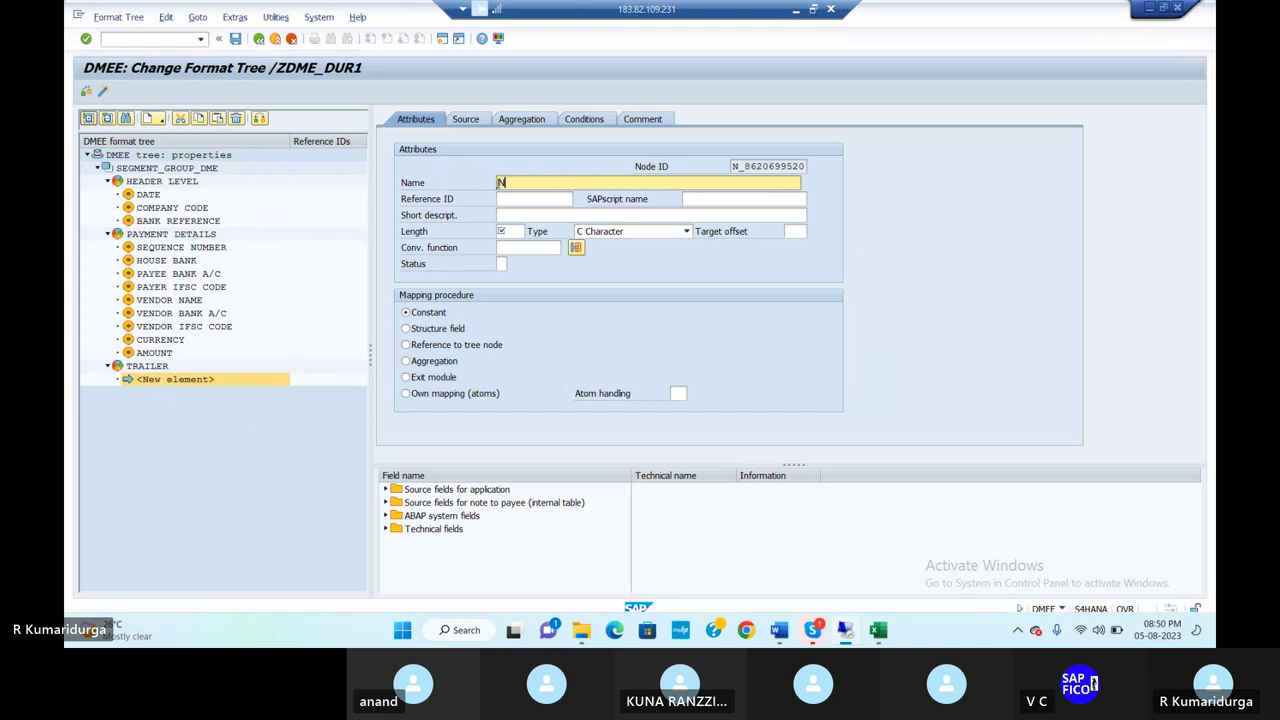
text(UMBER OF I)
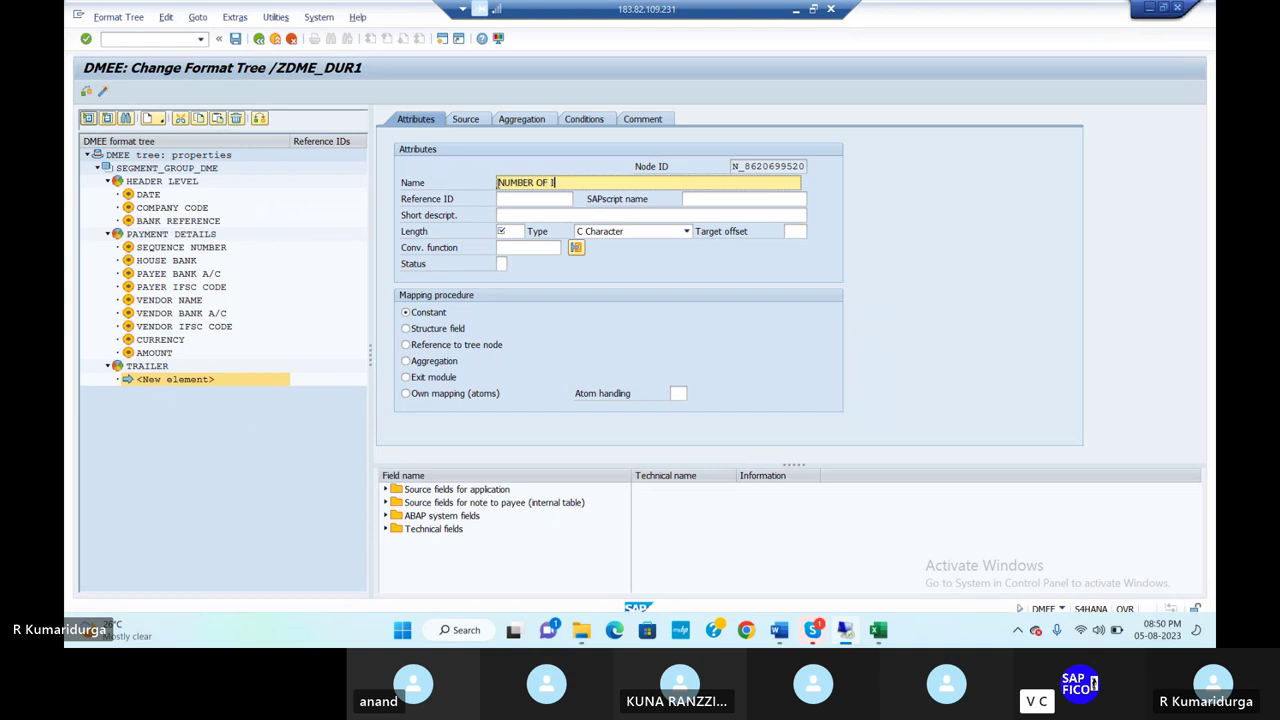
text(TEMS)
Step: Enter NUMBER OF ITEMS as the new element's short description and set its length to 40
click(525, 216)
text(NUMBE)
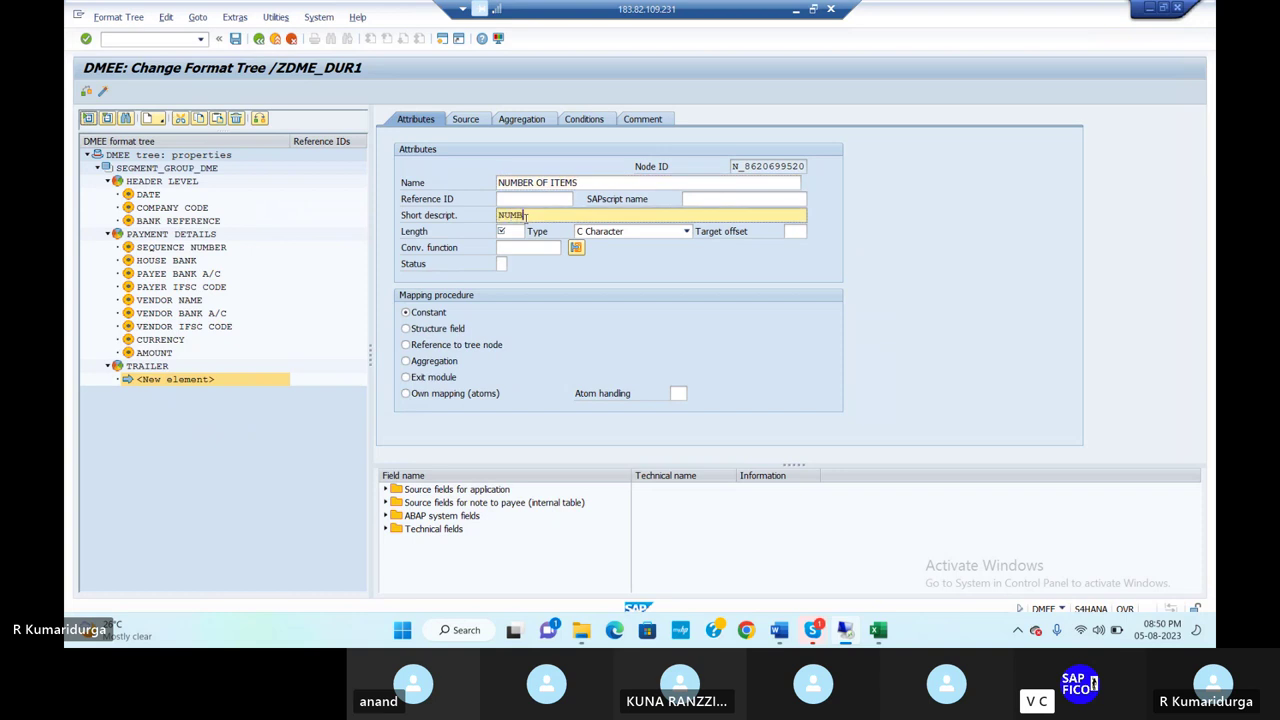
text(R OF ITEMS)
click(511, 232)
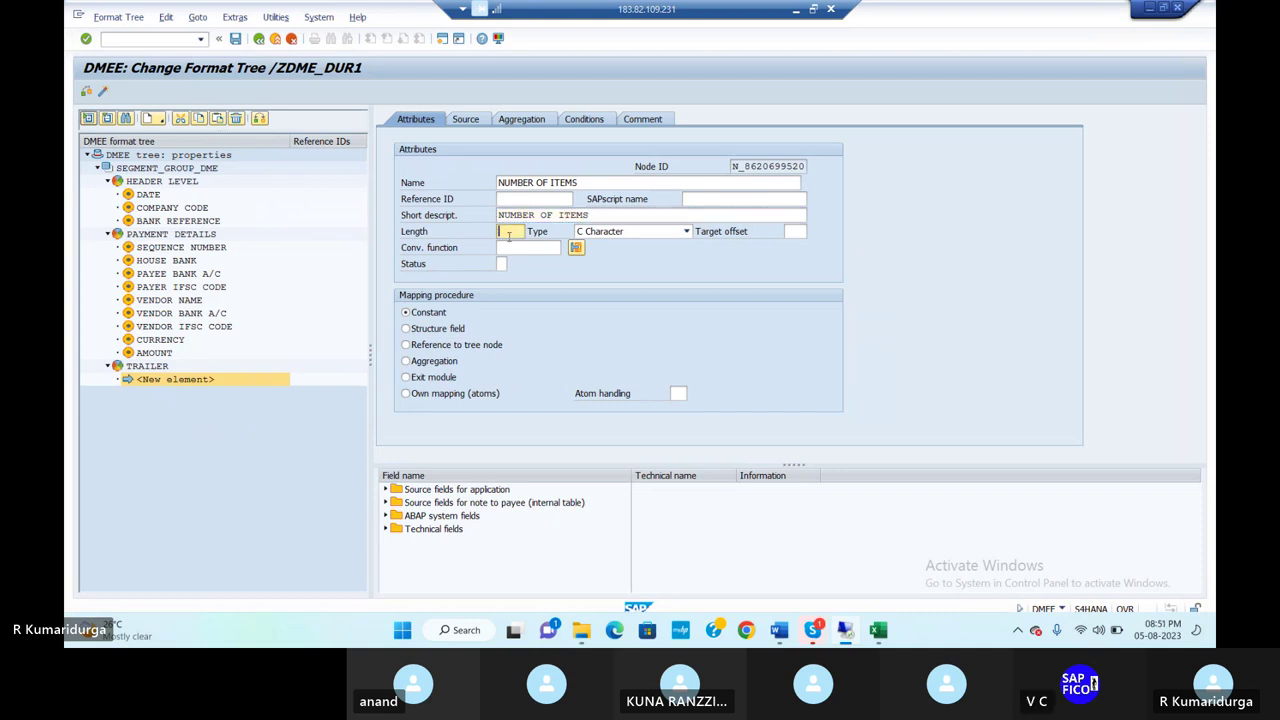
text(40)
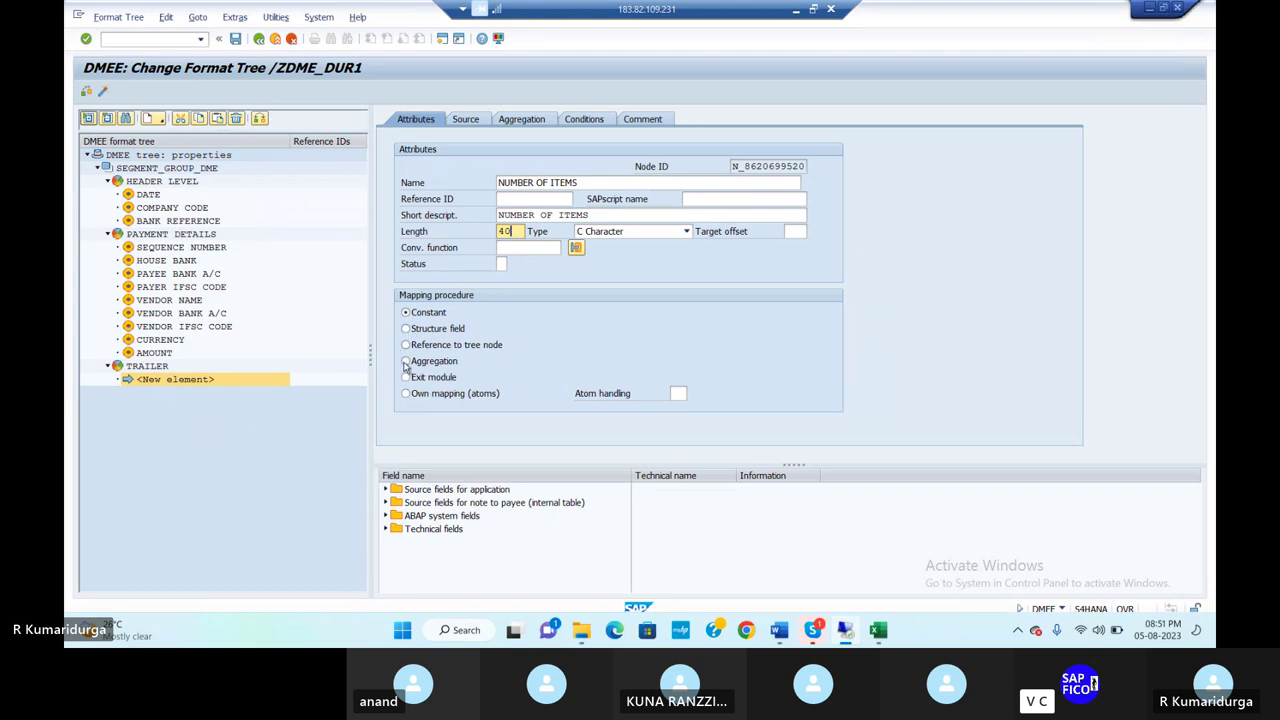
Step: Set the element's mapping procedure to Own mapping (atoms) with atom handling 02, Concatenate values in element with spaces
click(406, 394)
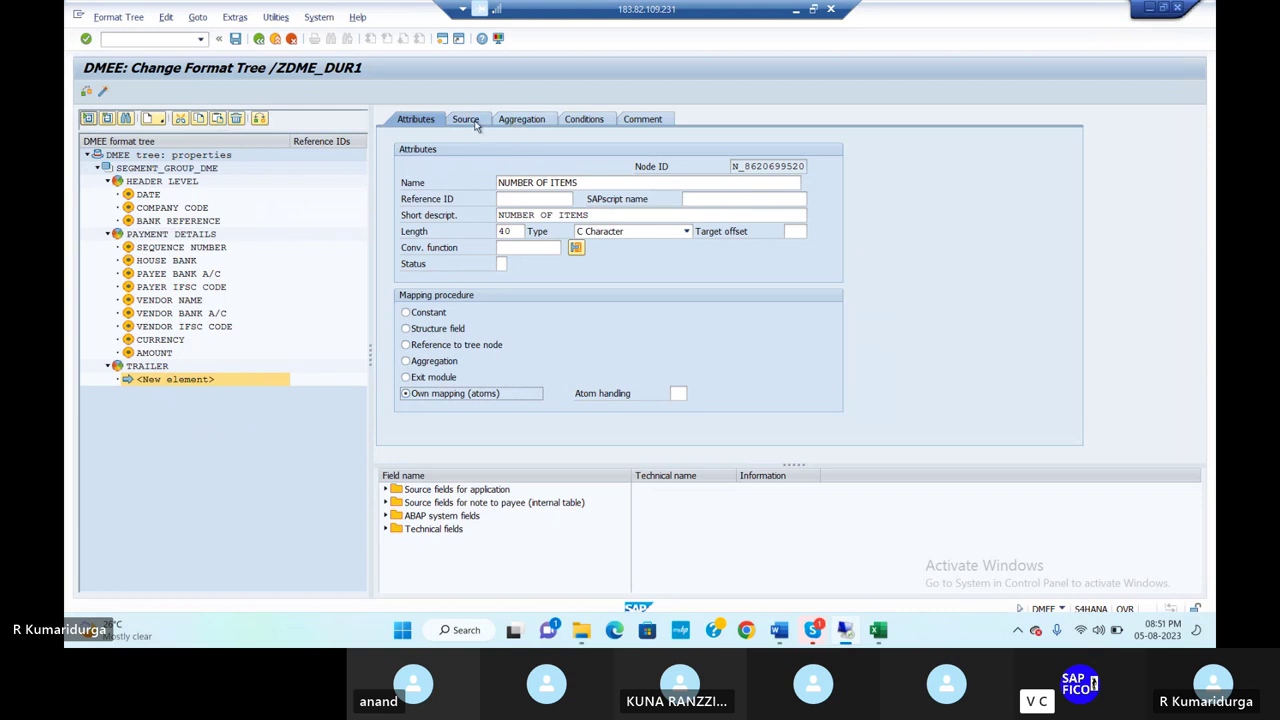
click(677, 396)
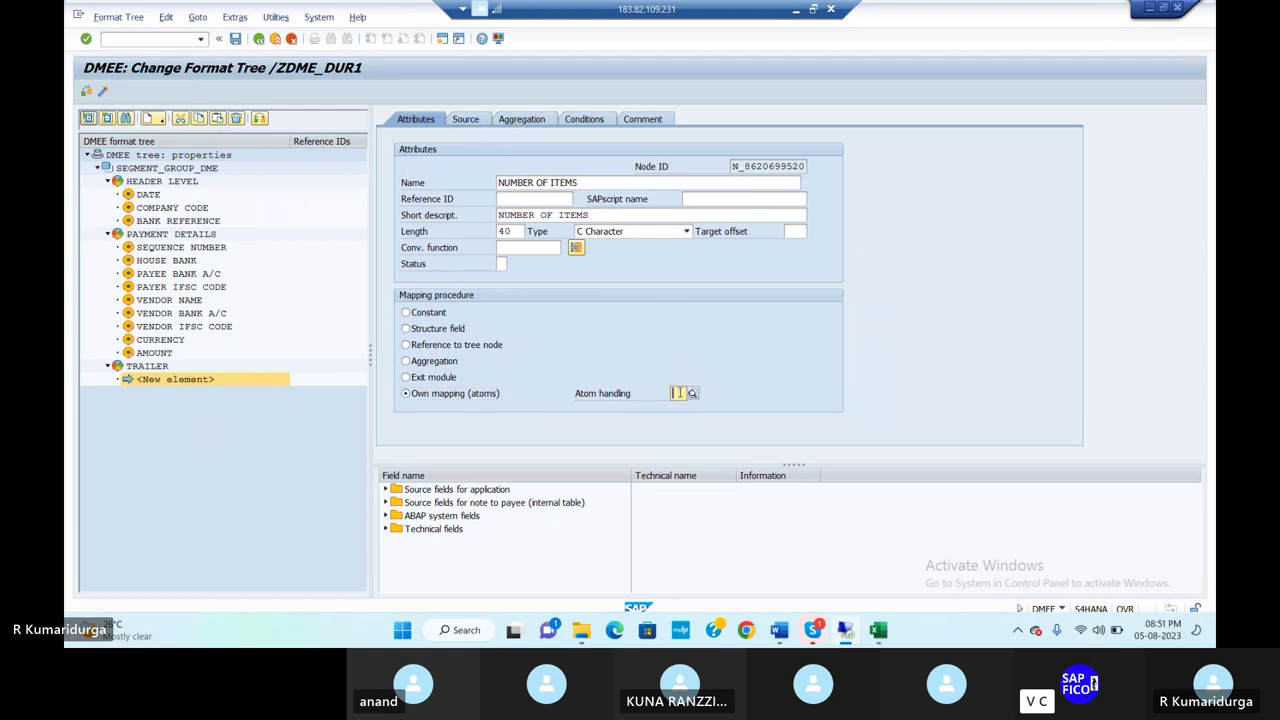
click(699, 398)
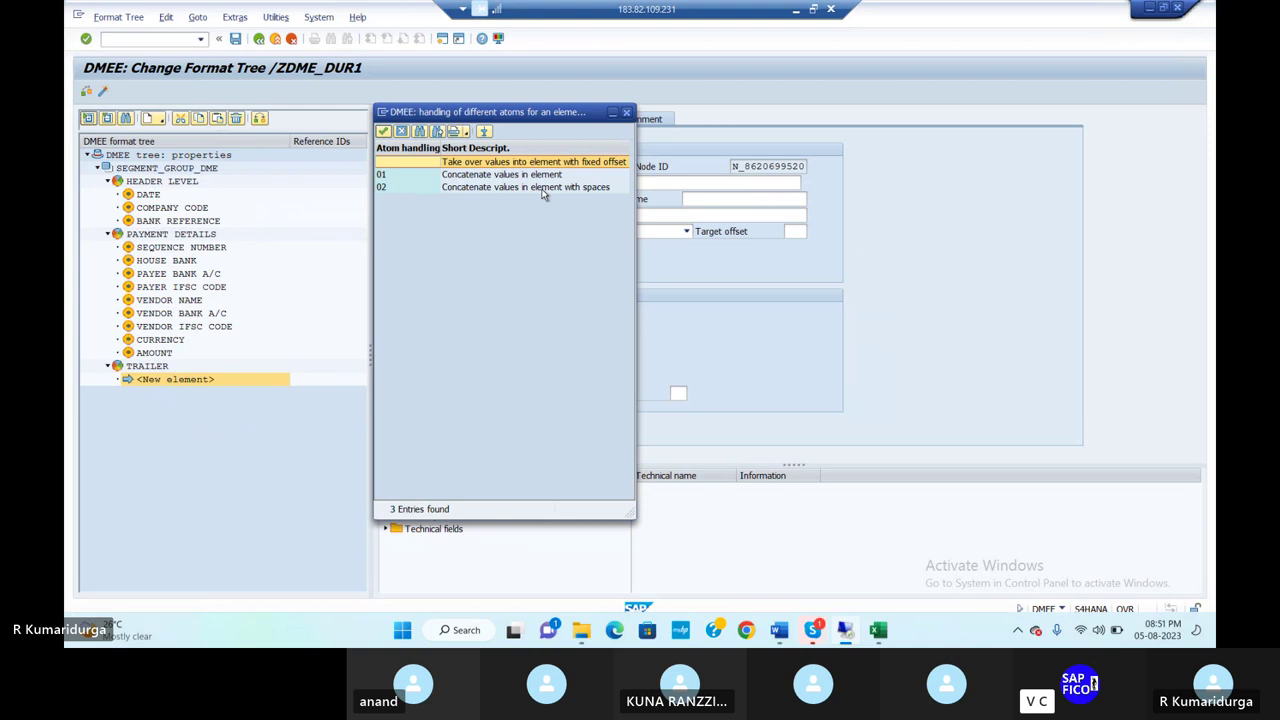
click(553, 176)
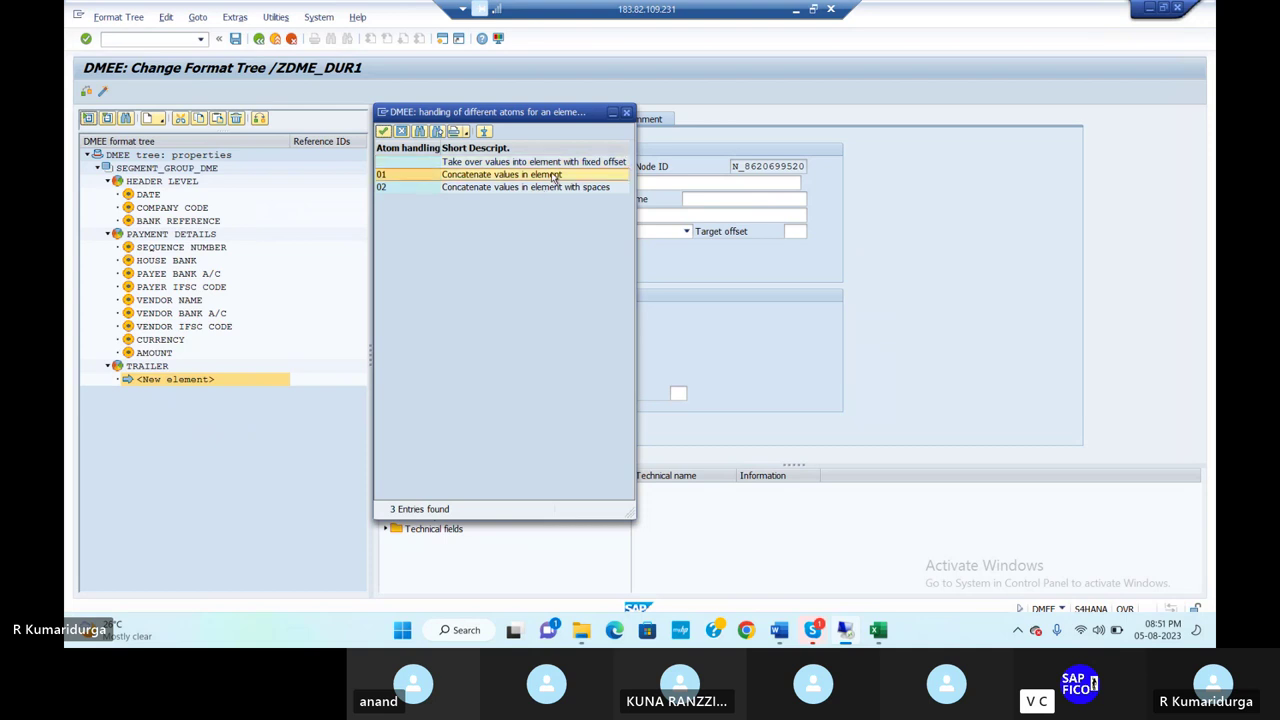
click(554, 188)
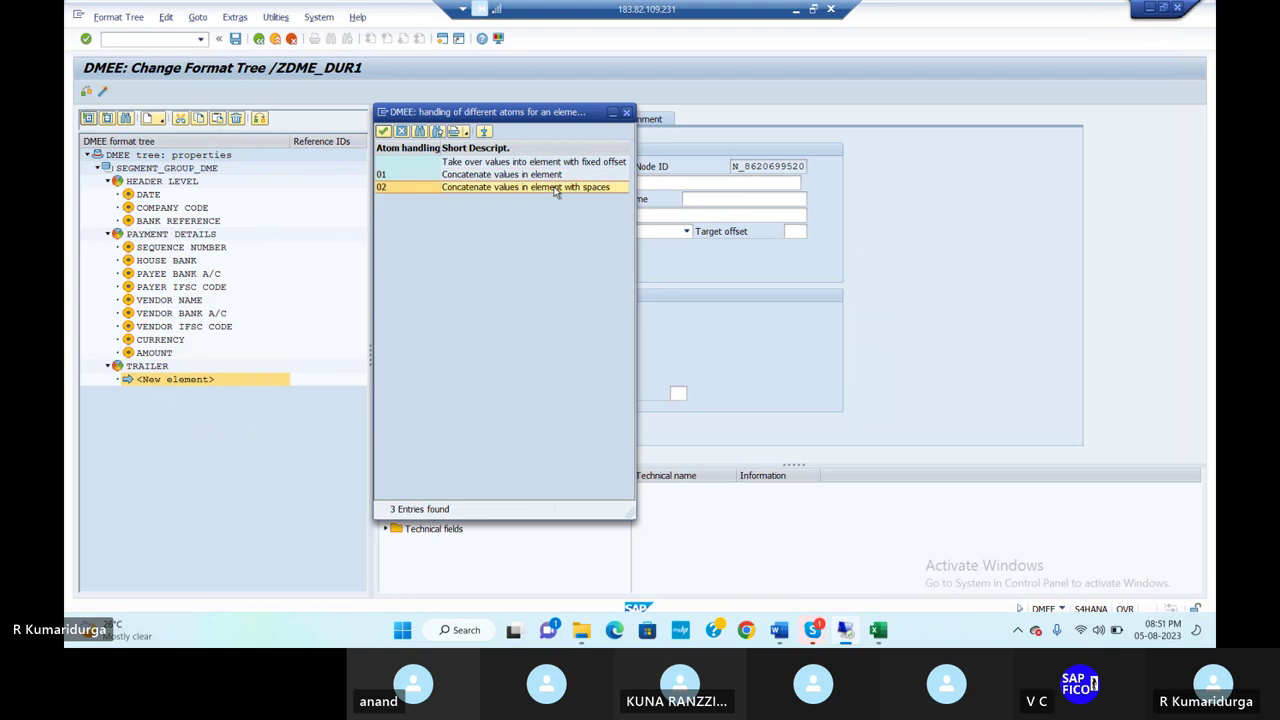
double_click(553, 188)
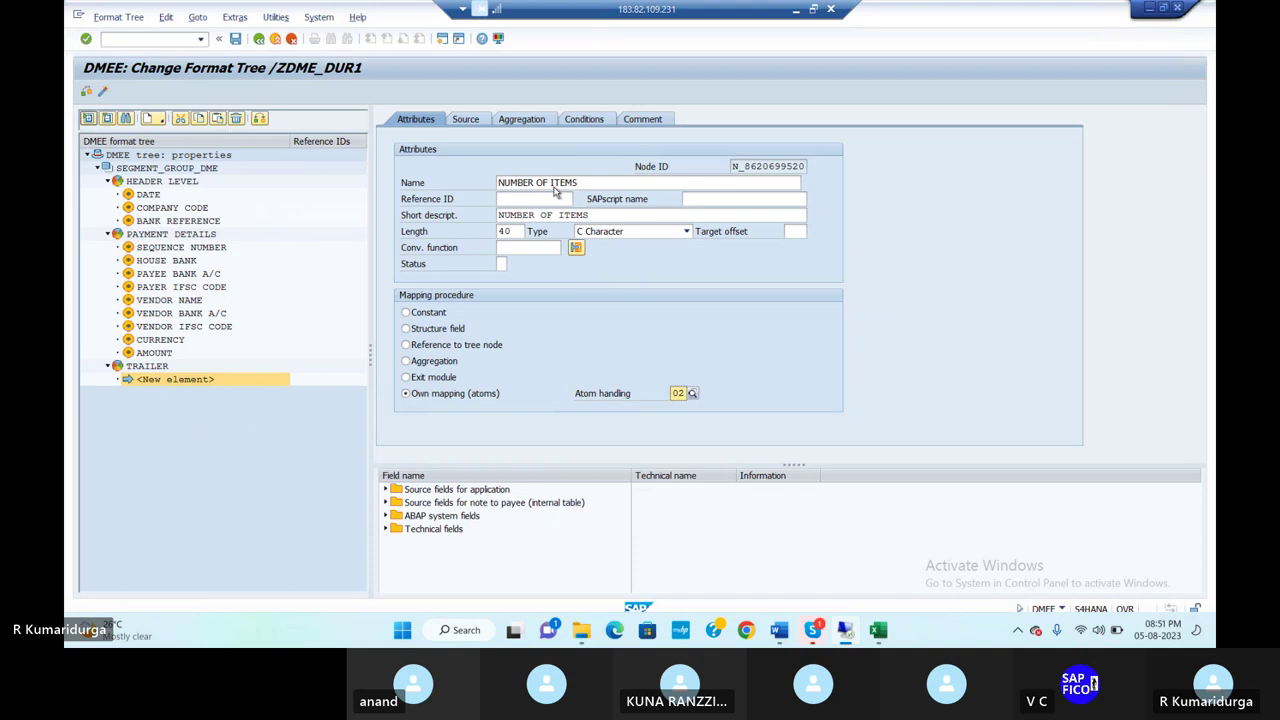
click(693, 394)
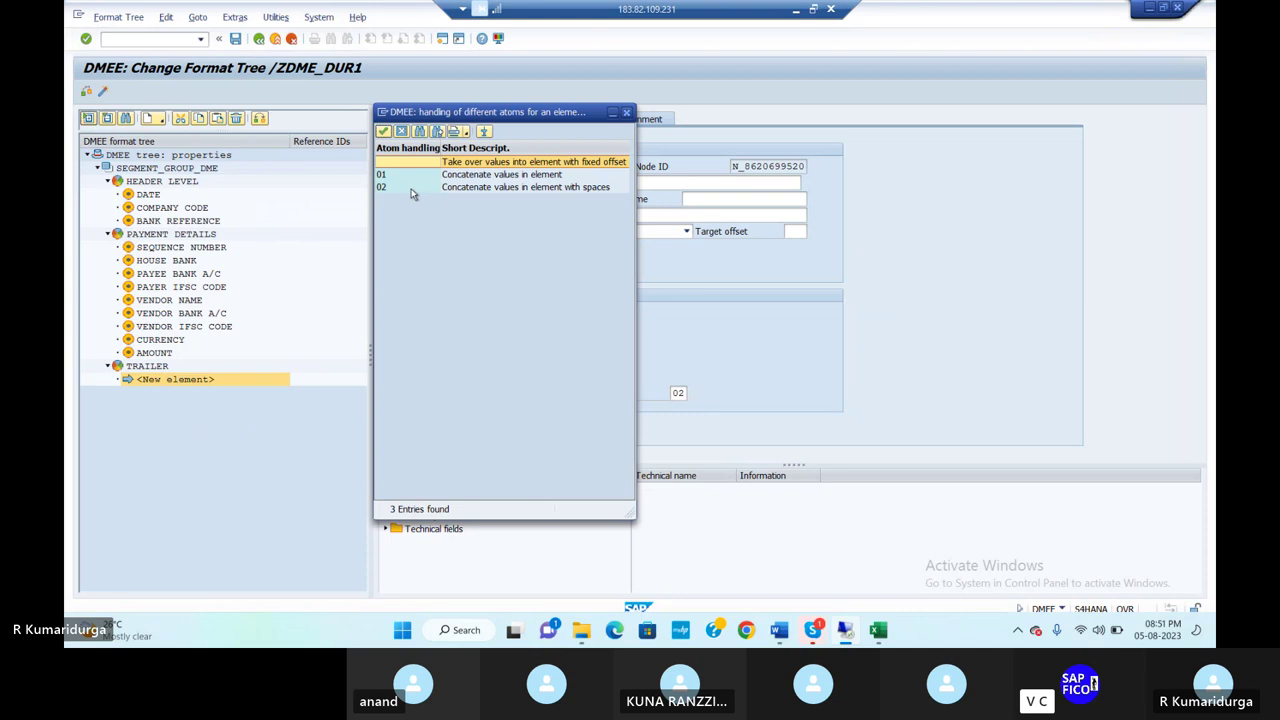
click(417, 189)
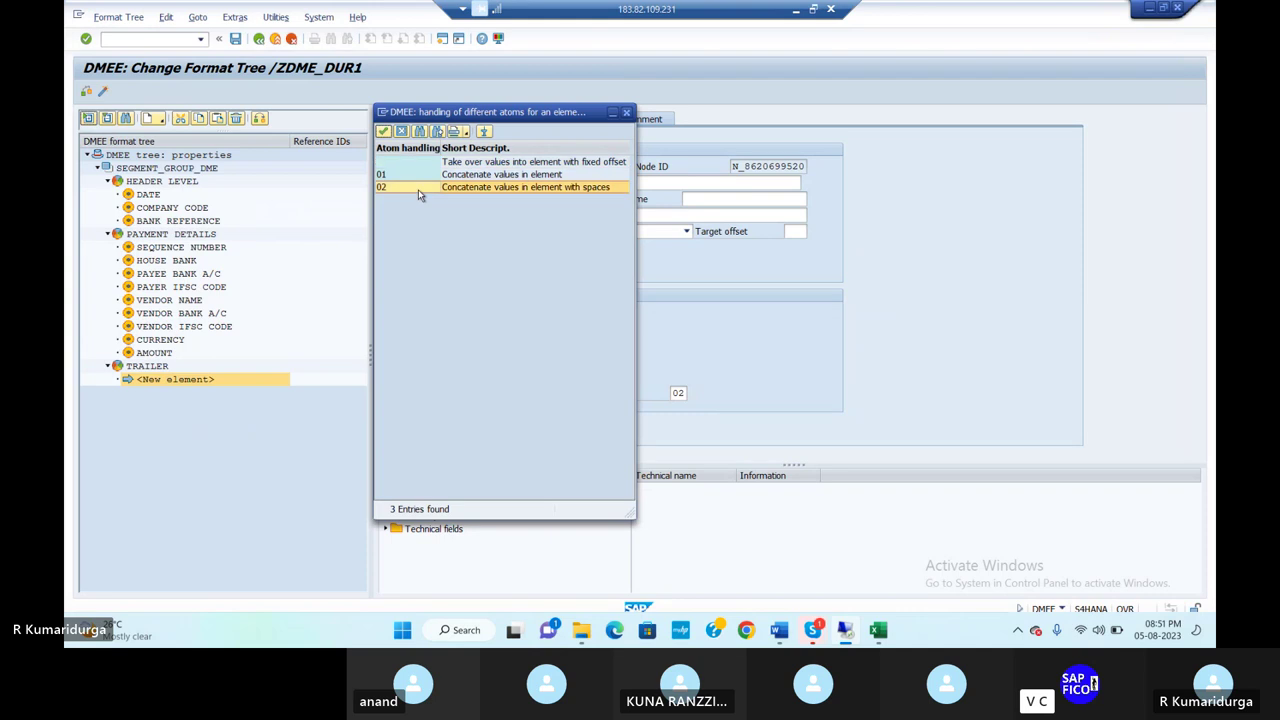
double_click(575, 190)
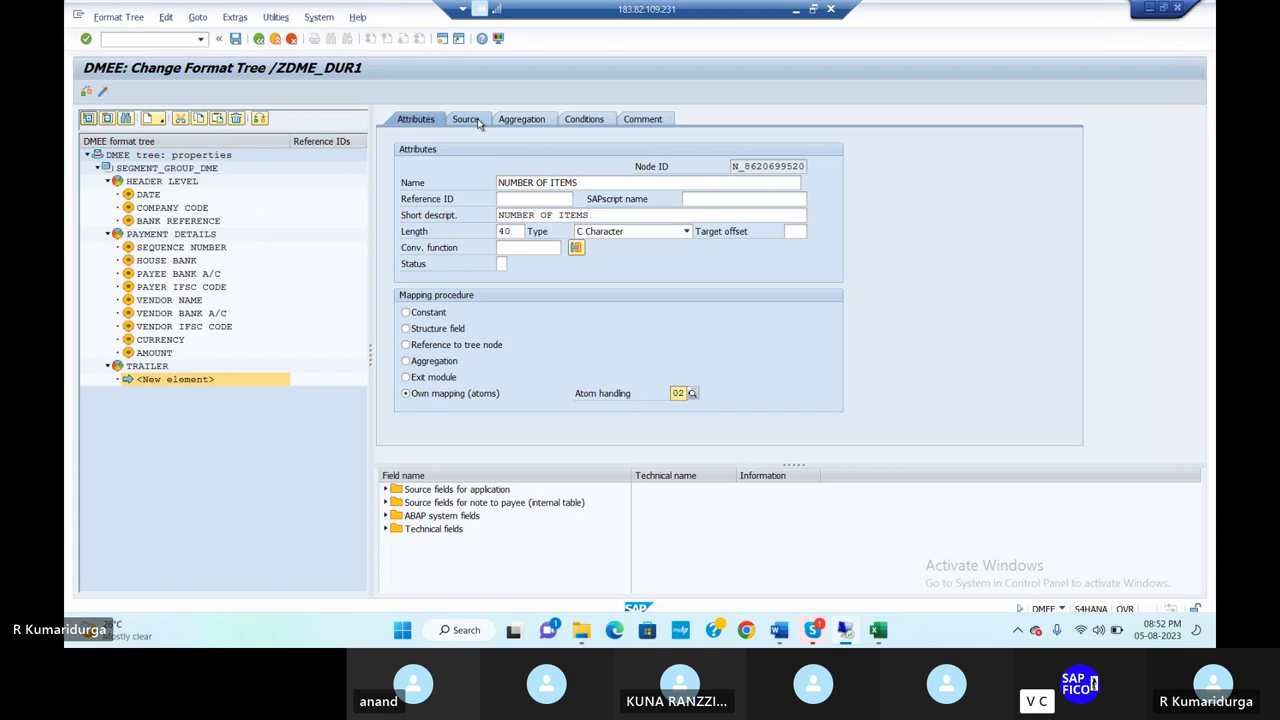
Step: Add the comment "NUMBER OF ITEMS FOR DATA MEDIUM EXCHANGE" to the element and return to its attributes
click(642, 121)
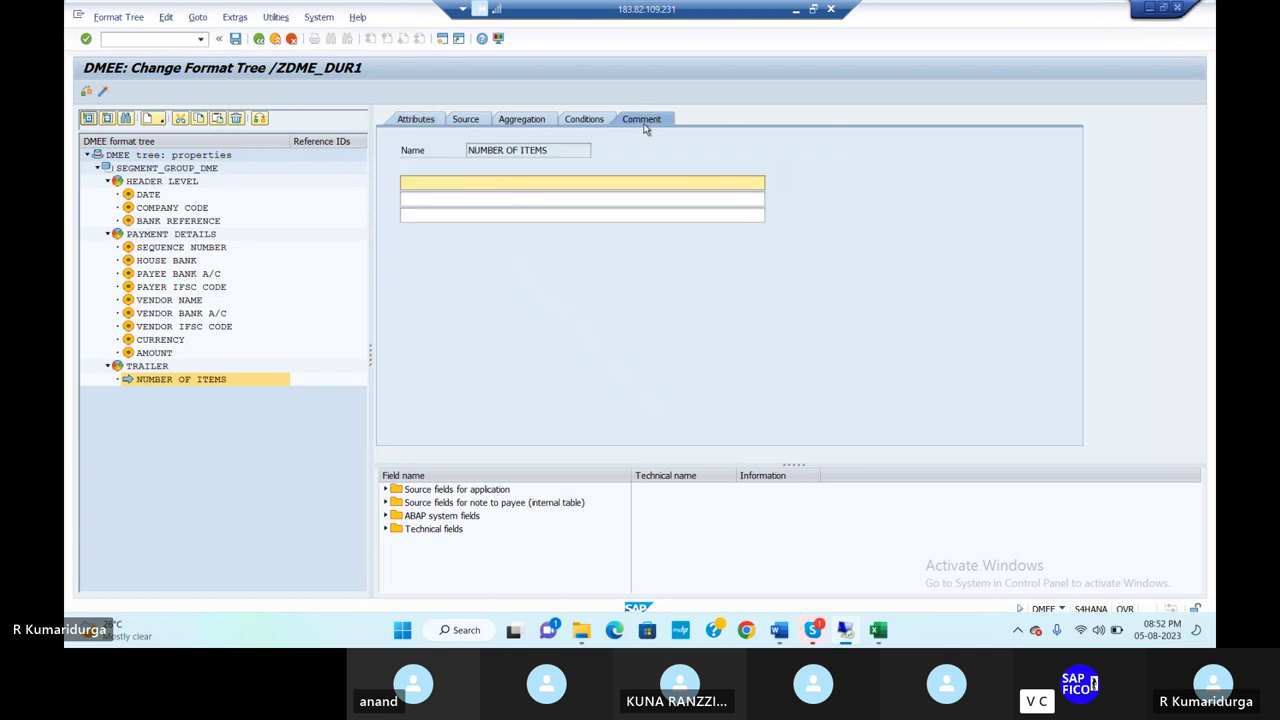
text(NUMBER OF ITEMS FOR DATA MEDIUM EXCHANGE)
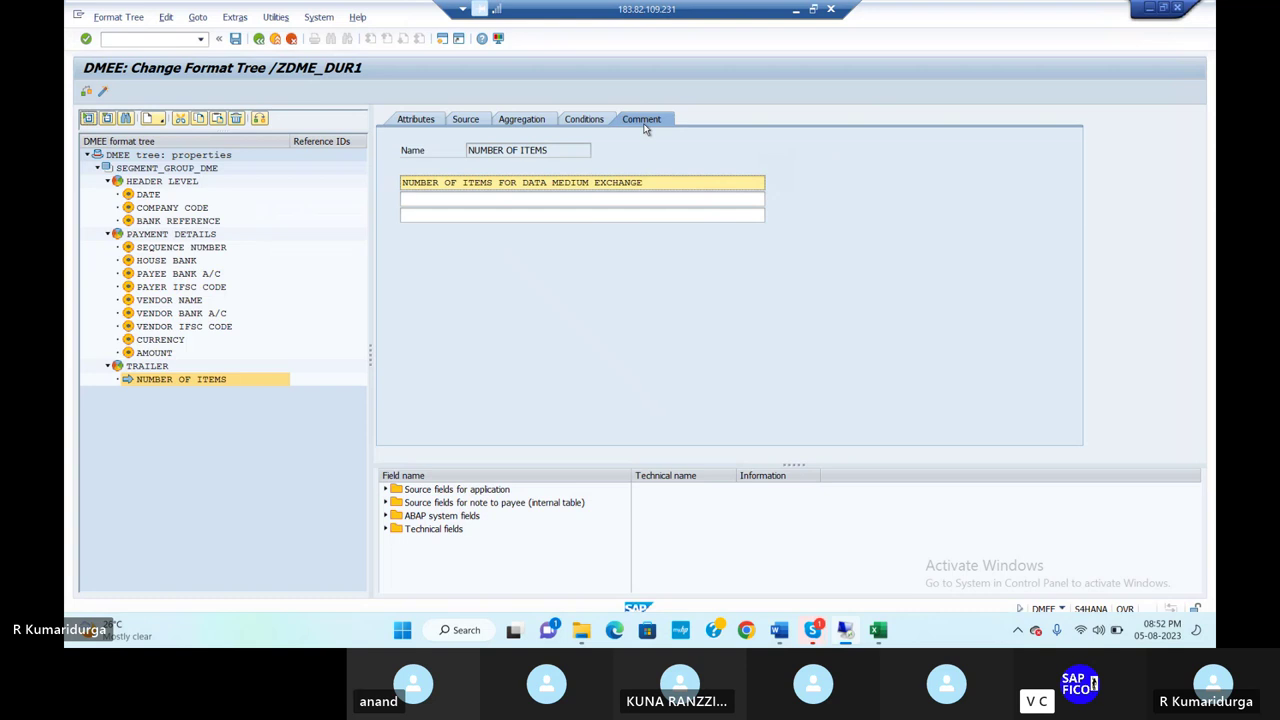
click(416, 120)
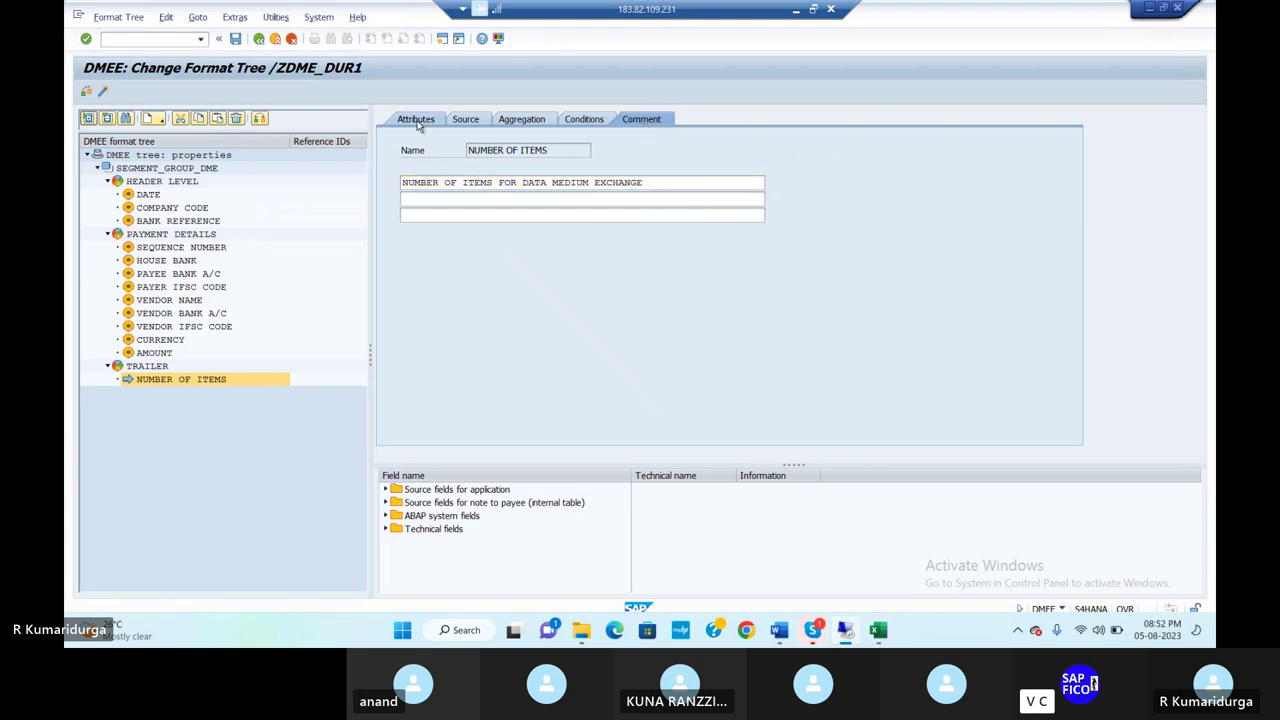
Step: Create an atom under the NUMBER OF ITEMS element and name it NO. OF ITEMS
right_click(194, 380)
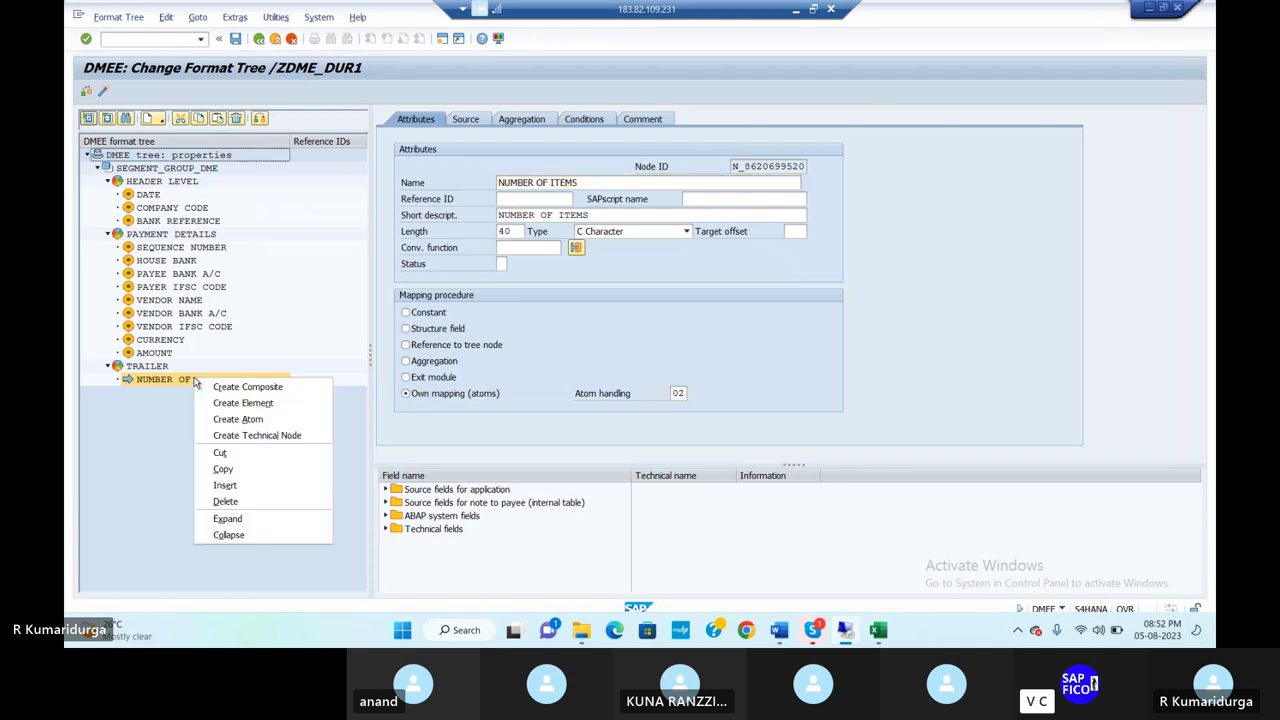
click(238, 419)
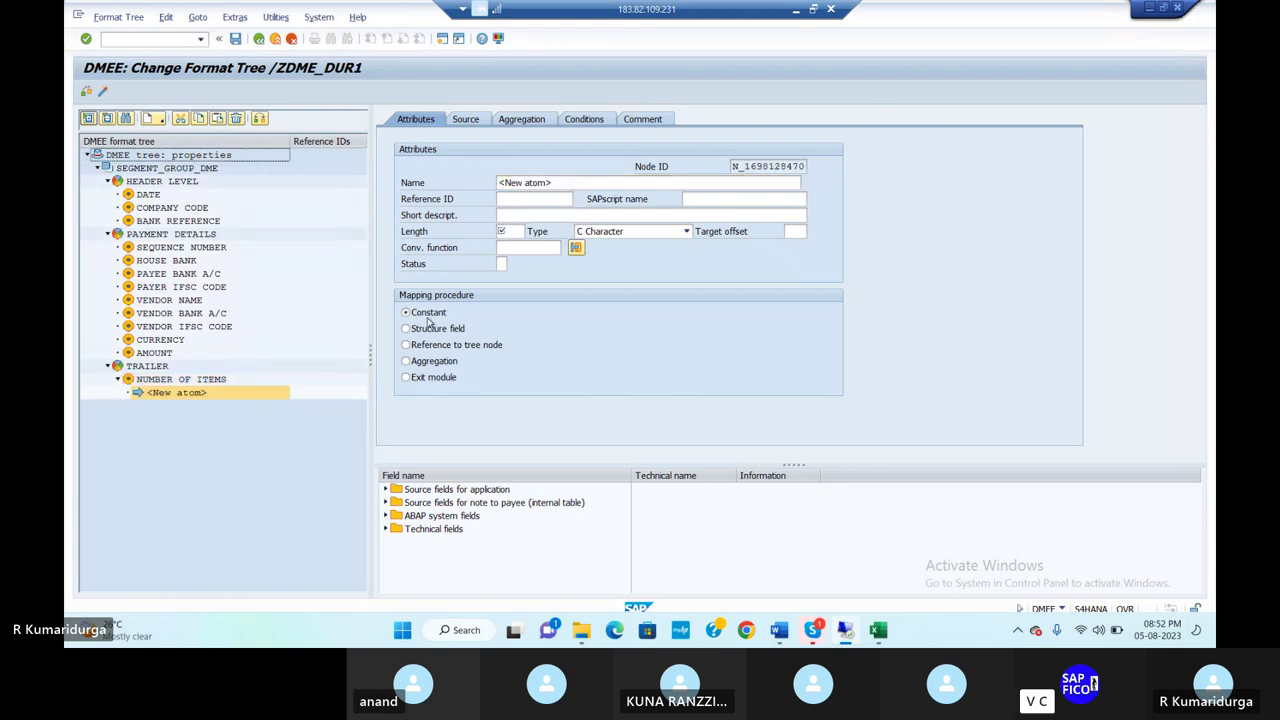
click(499, 183)
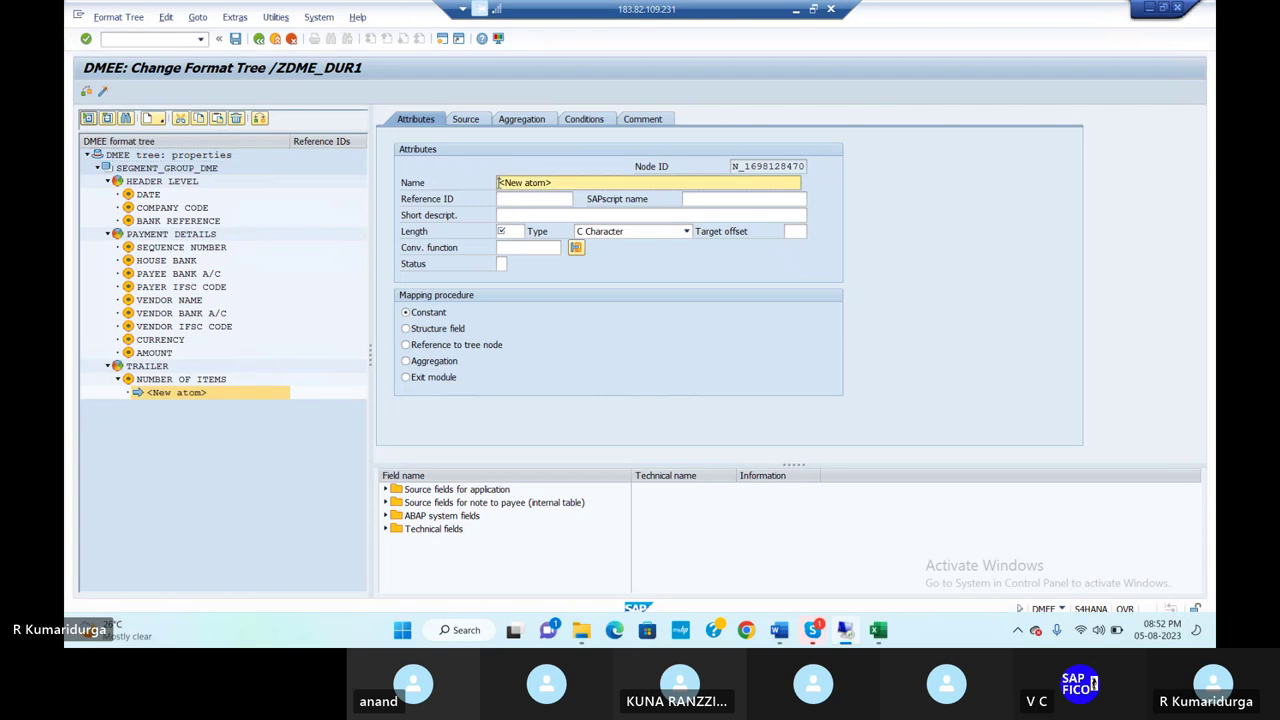
text(NO. OF ITE)
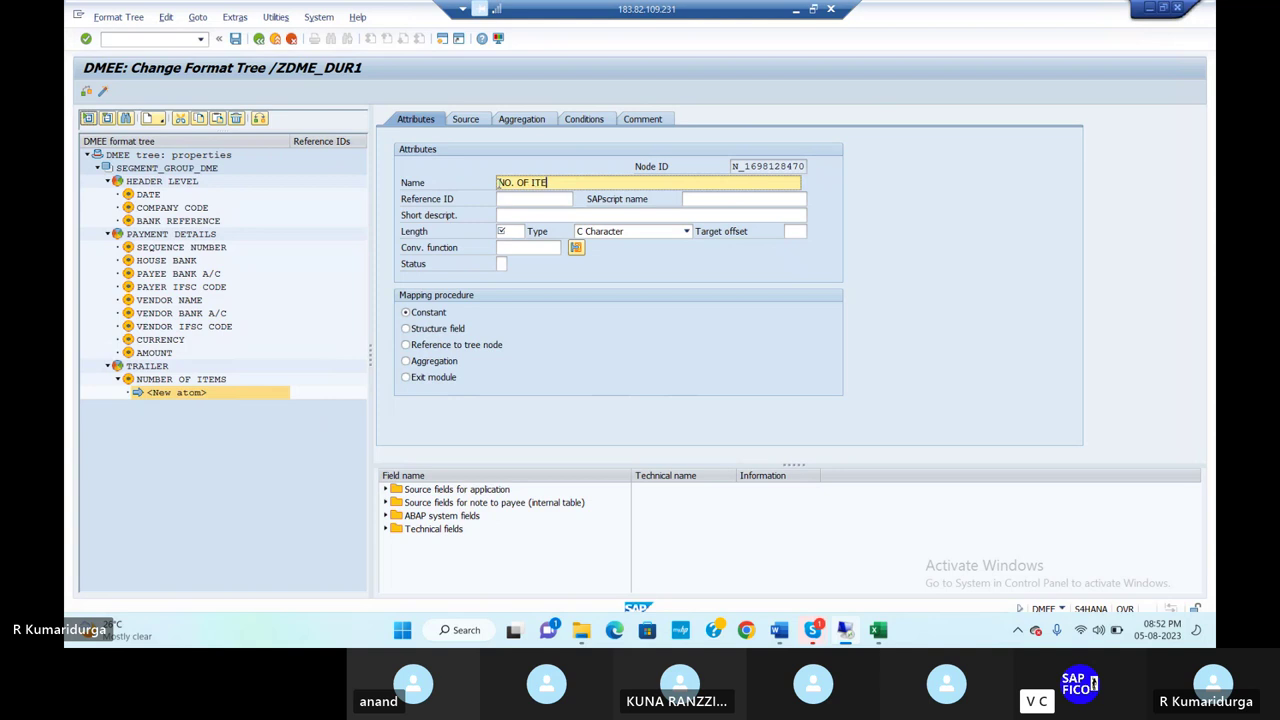
text(MS)
Step: Enter NO. OF ITEMS as the atom's short description and set its length to 15
click(525, 216)
text(N)
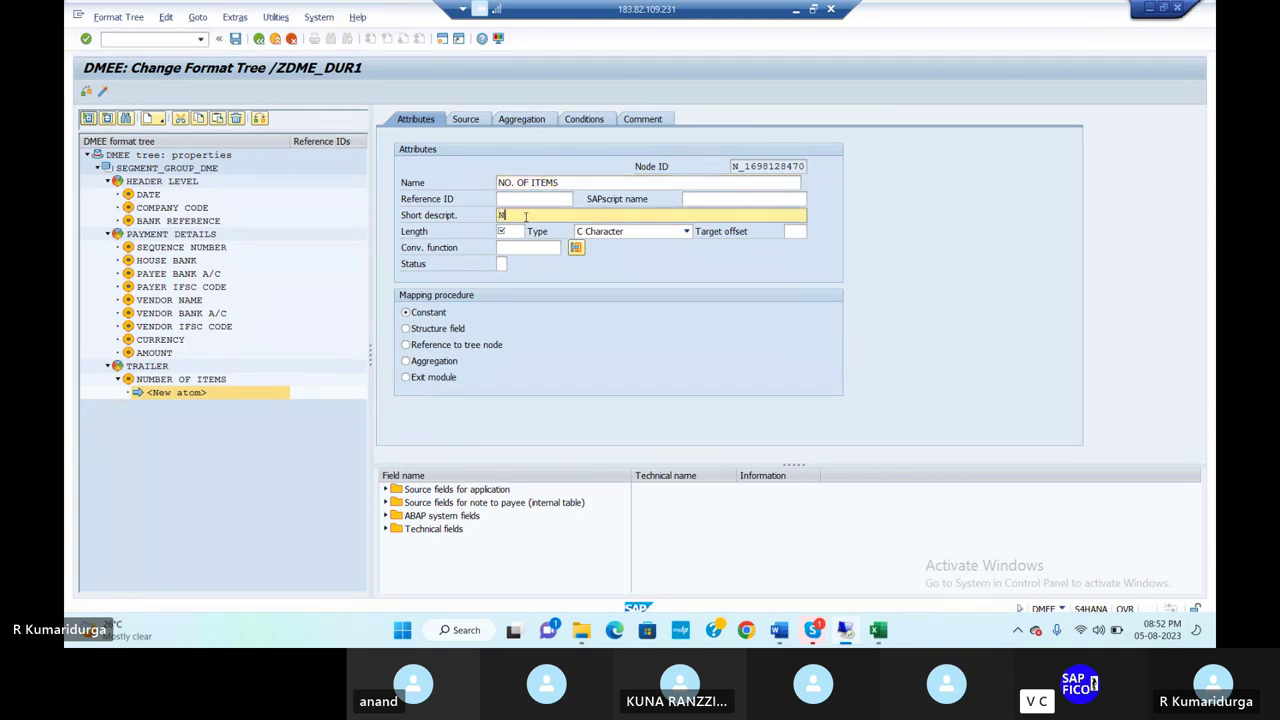
text(O. OF ITEMS)
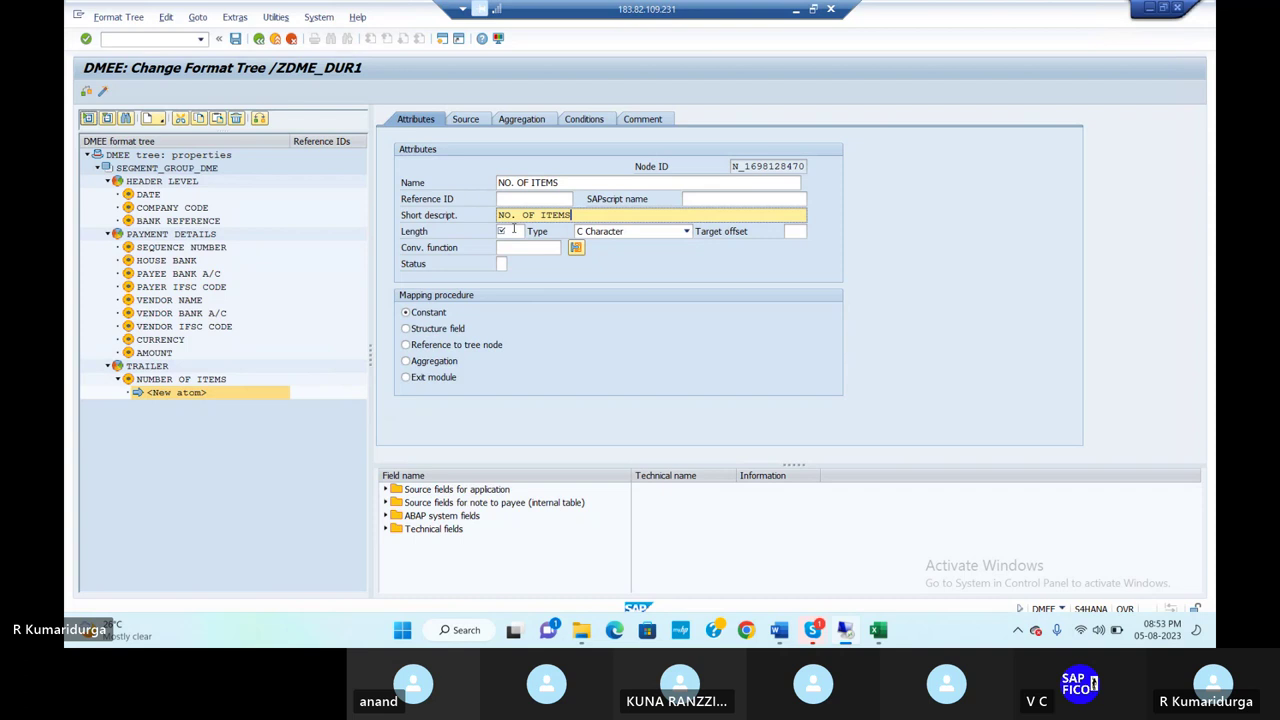
click(513, 230)
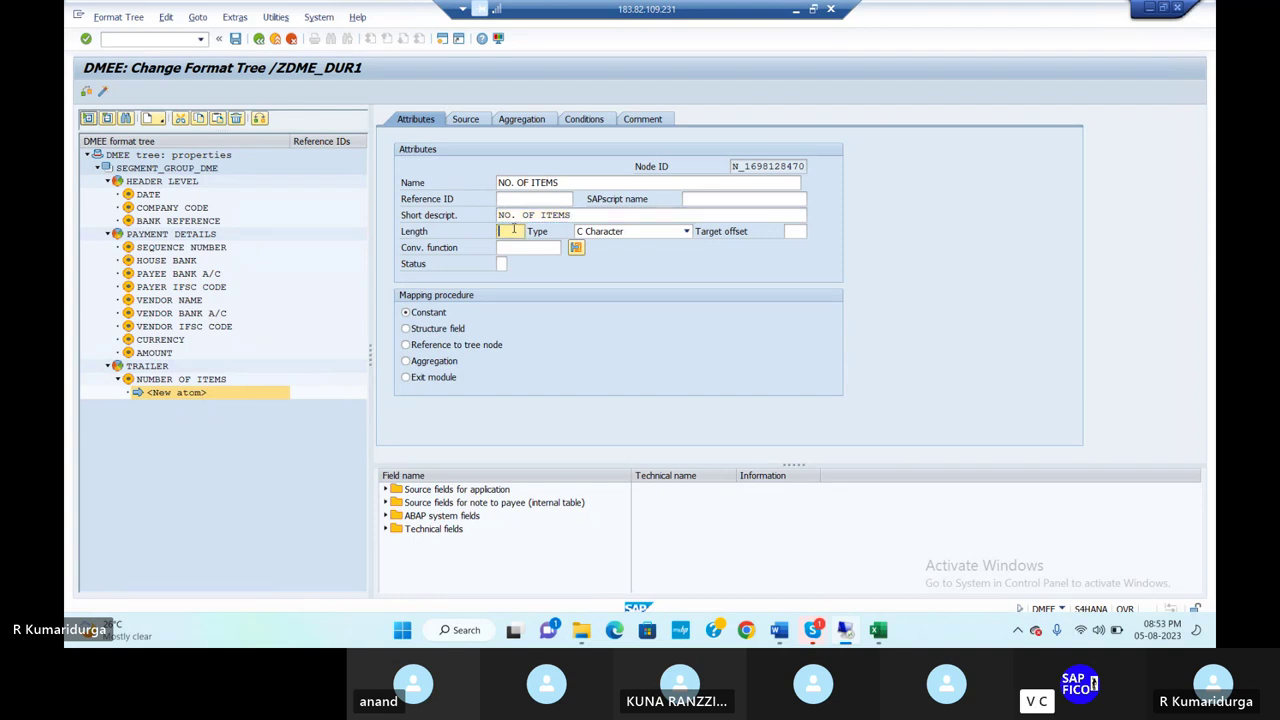
text(15)
key(Return)
Step: Add the comment "NO. OF ITEMS FOR DATA MEDIUM EXCHANGE" to the atom and return to its attributes
click(645, 120)
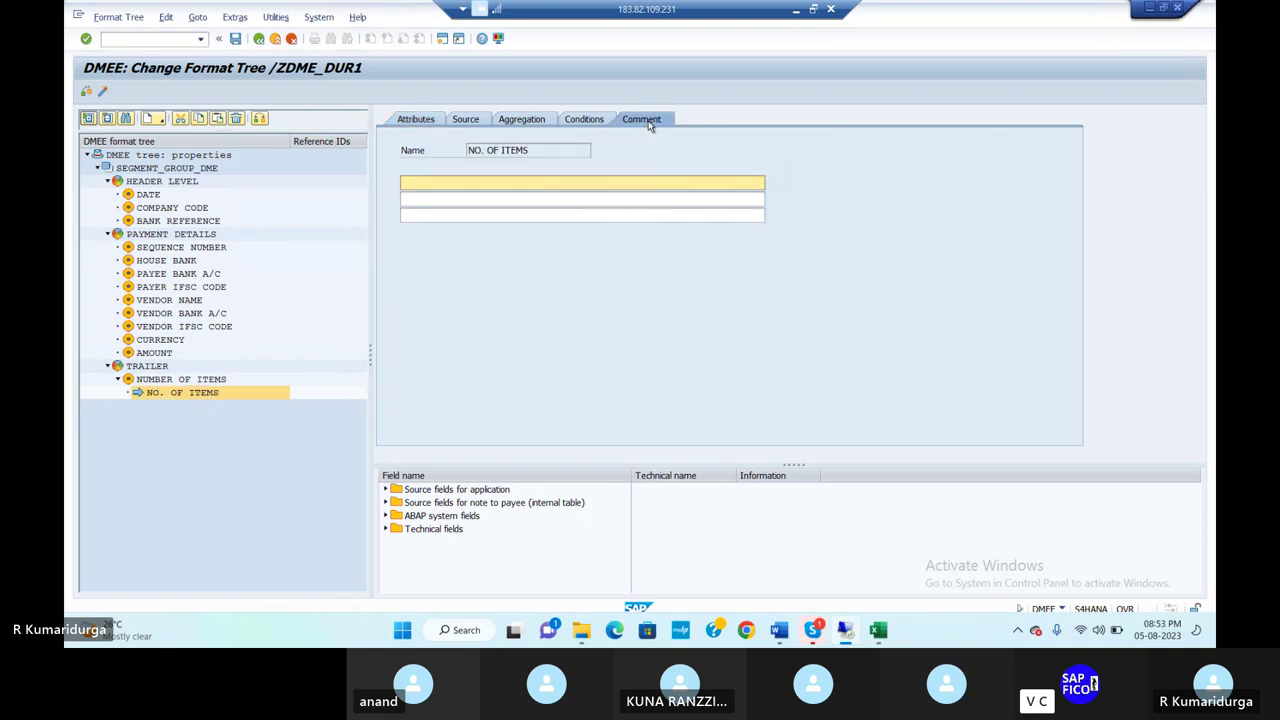
text(NO. OF ITEMS )
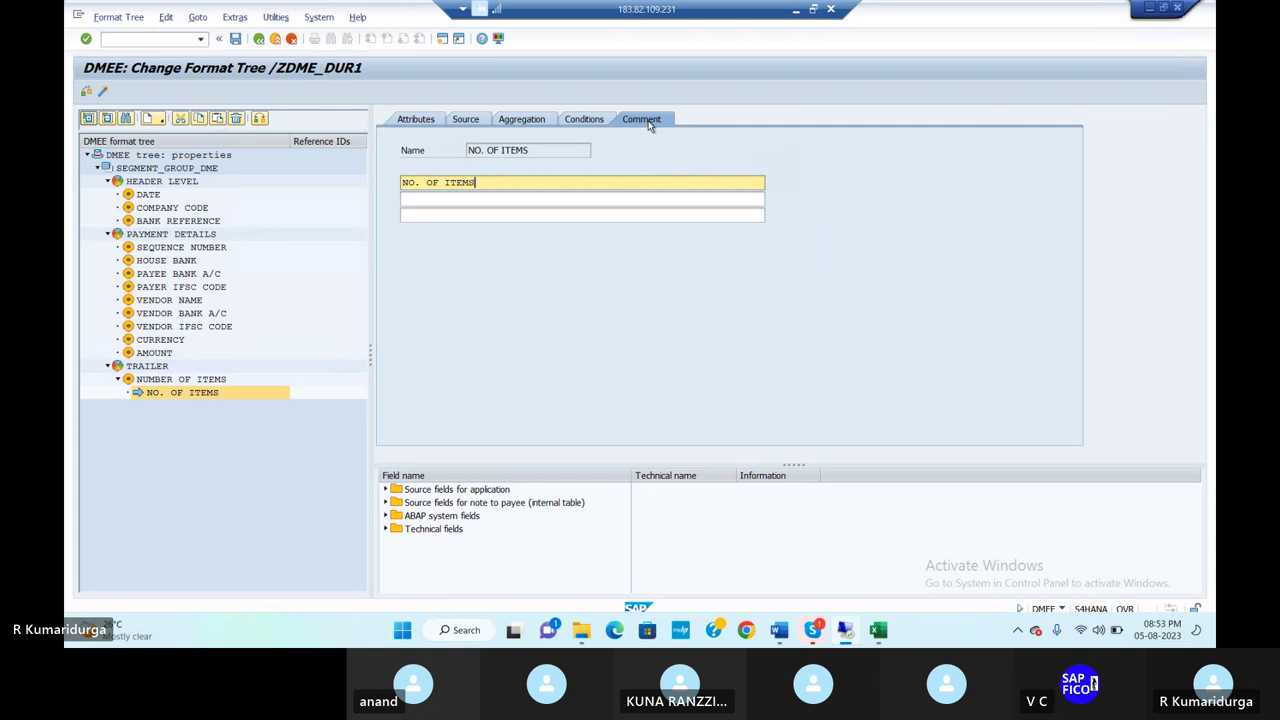
text(FOR DATA MEDIUM EXCHANGE)
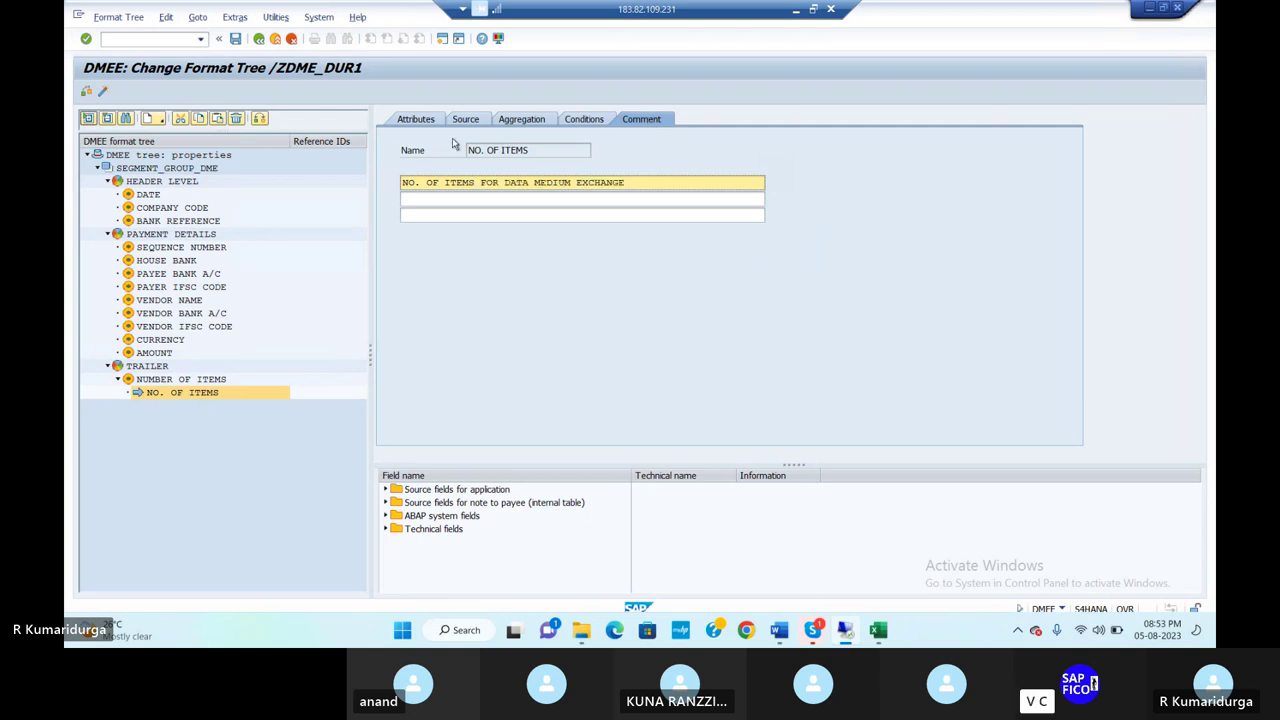
click(415, 119)
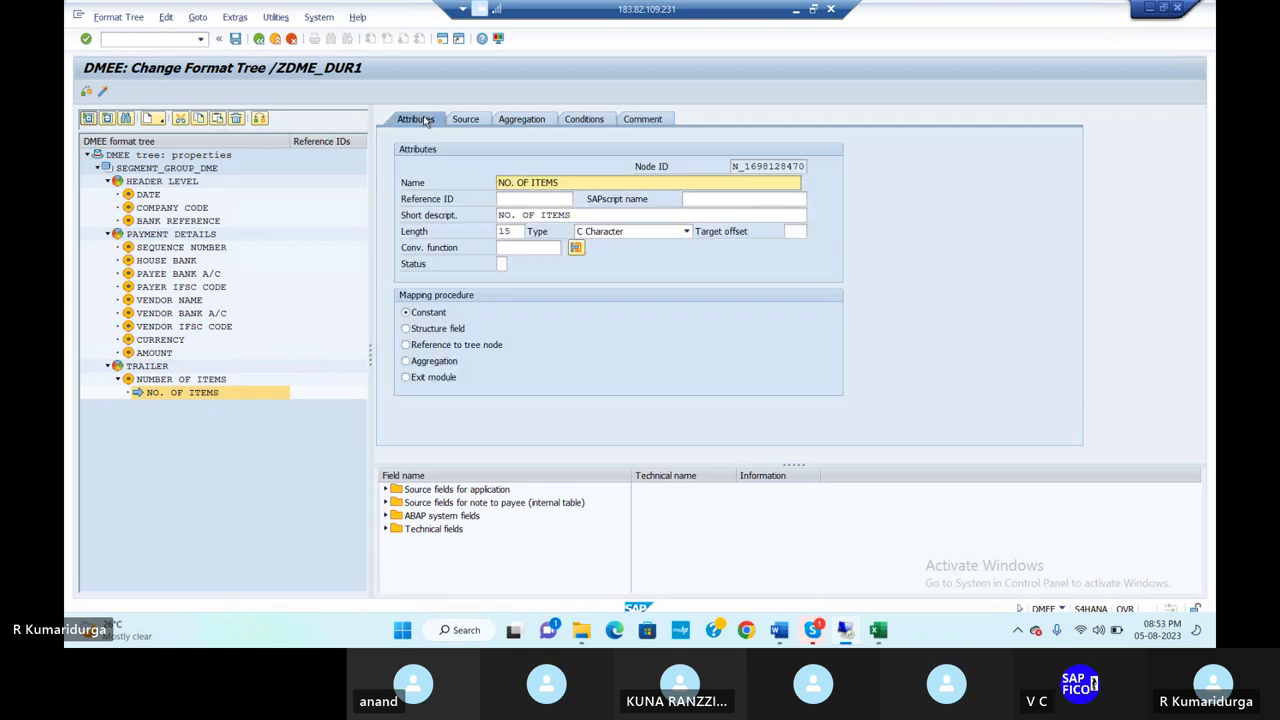
Step: Create a second atom after NO. OF ITEMS and name it NUMBER
right_click(175, 400)
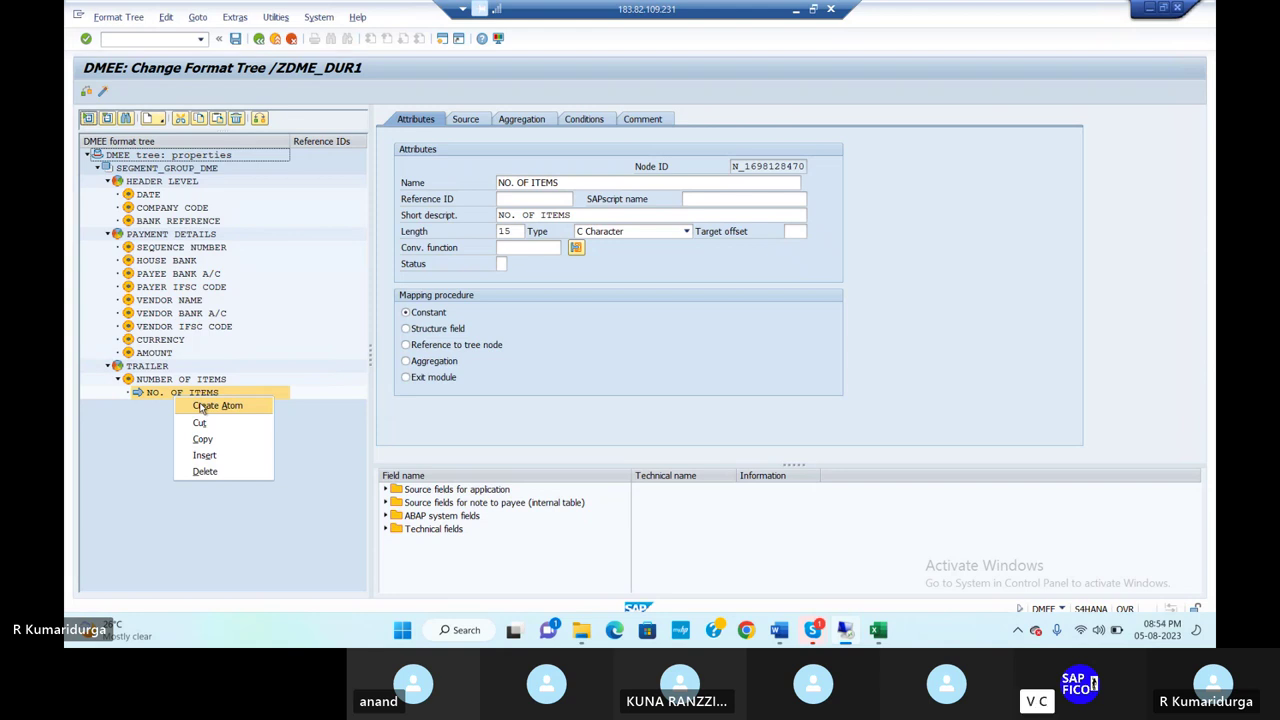
click(201, 407)
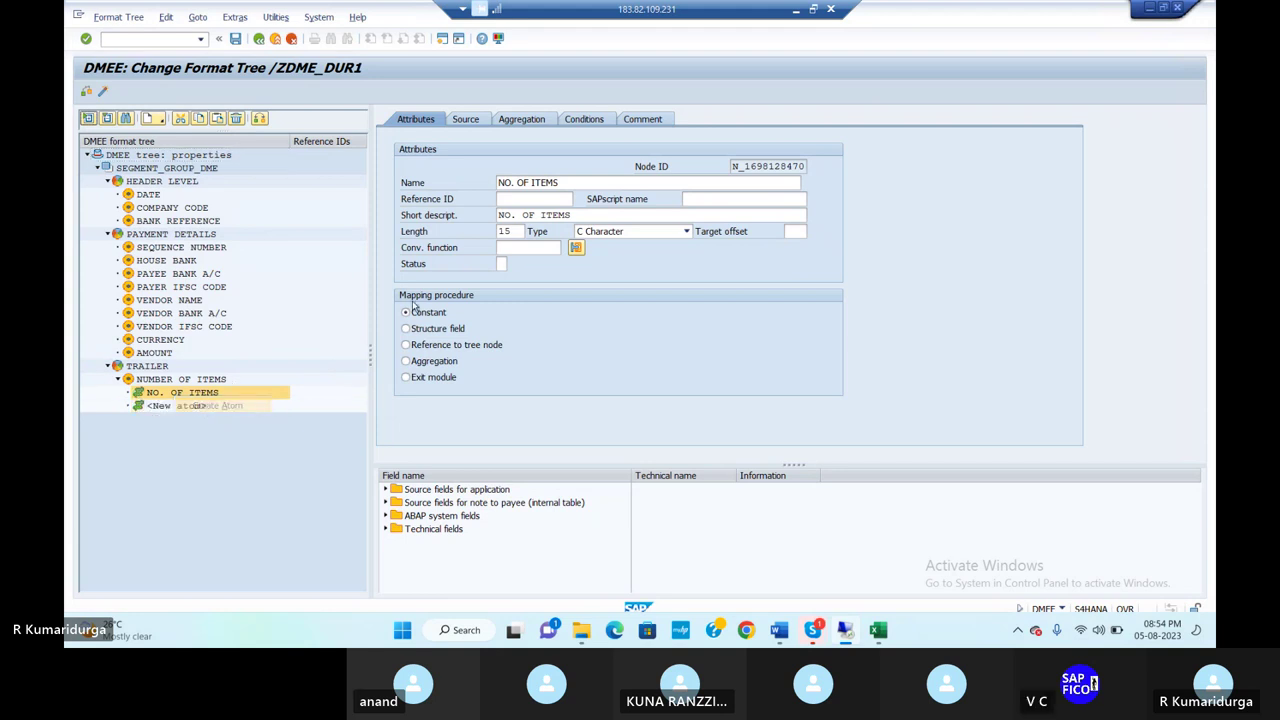
click(499, 183)
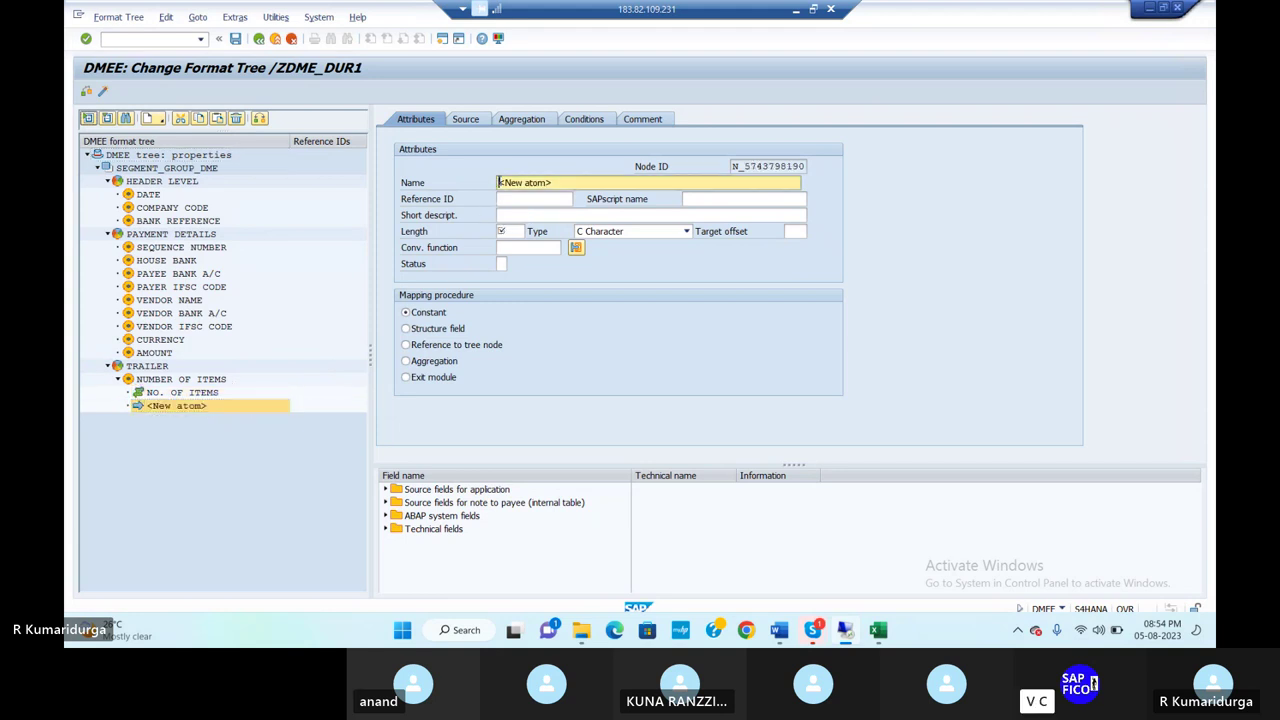
key(shift+End)
key(Delete)
text(NUM)
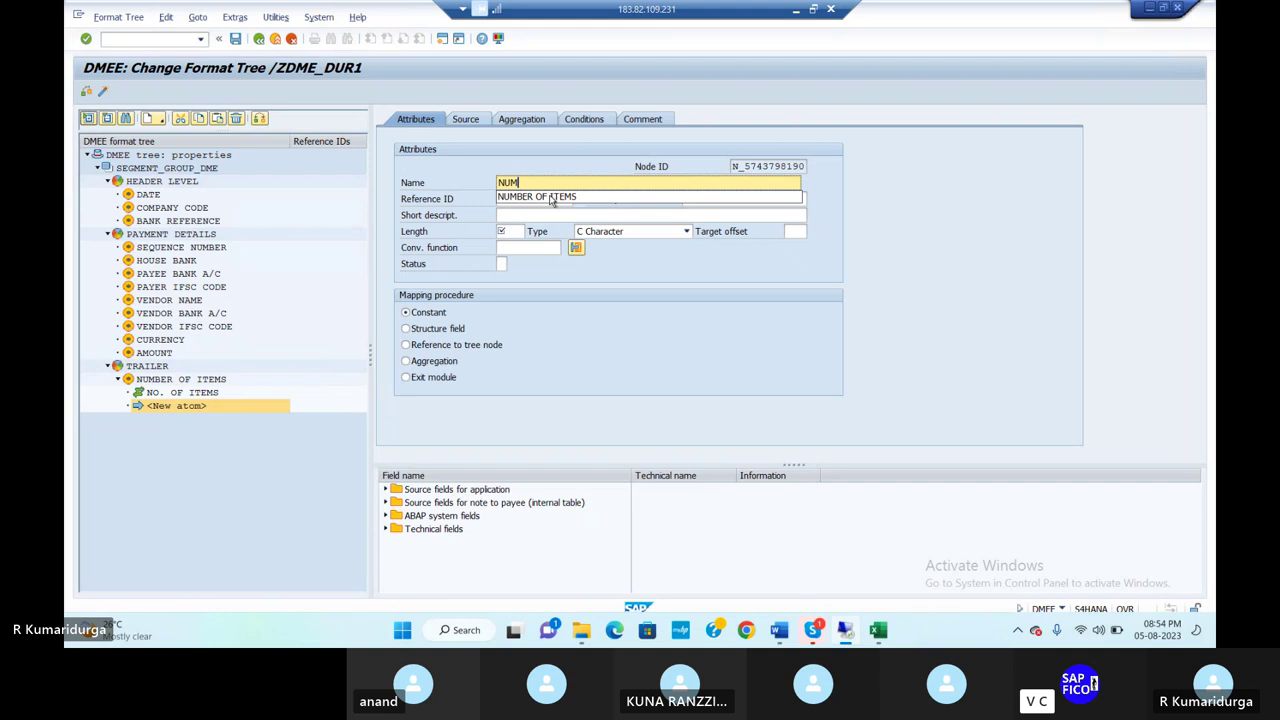
key(BackSpace)
key(BackSpace)
key(BackSpace)
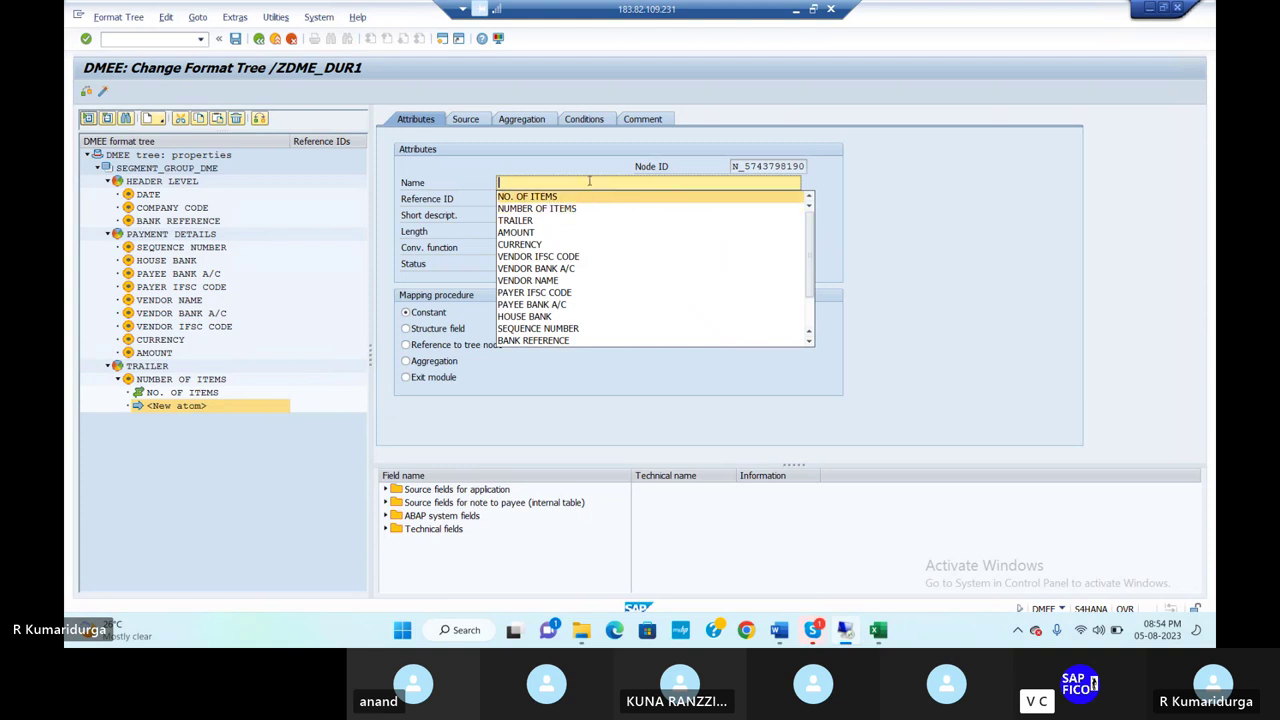
text(NUMBER)
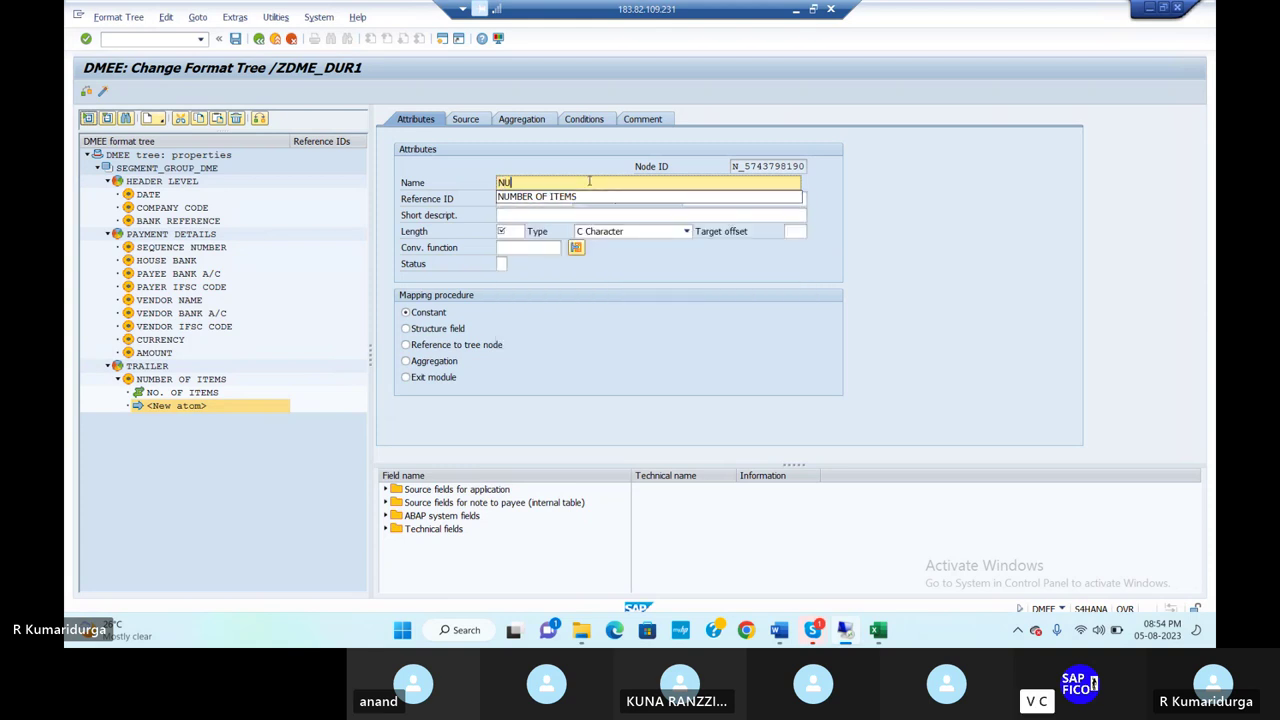
Step: Give the NUMBER atom the short description NUMBER, length 4, type N Numeric and the Aggregation mapping procedure
key(Tab)
key(Tab)
key(Tab)
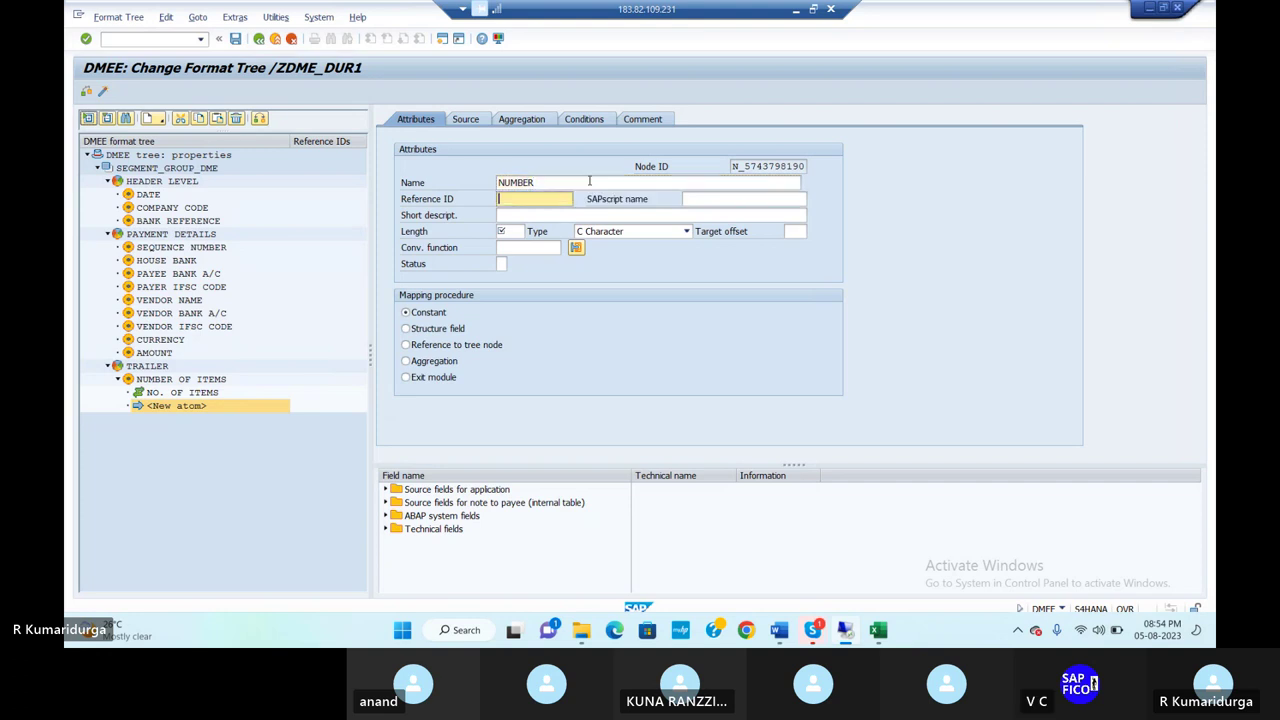
text(NUMBER)
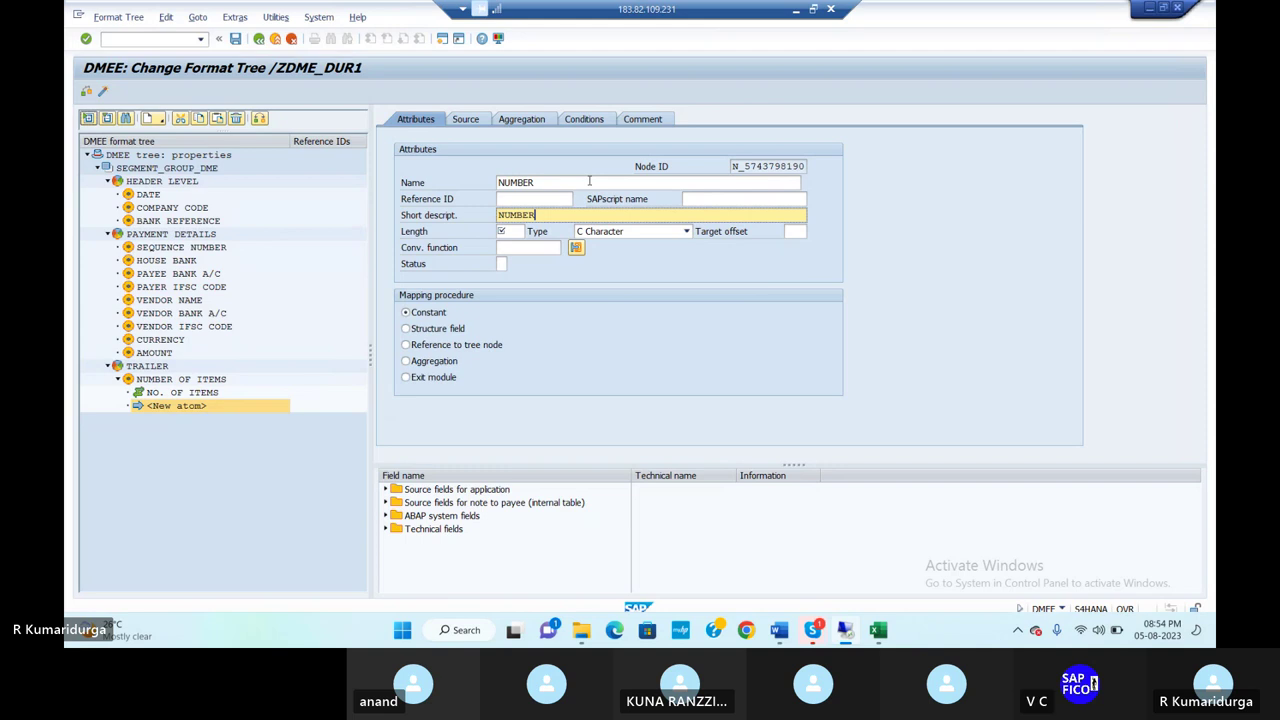
click(508, 231)
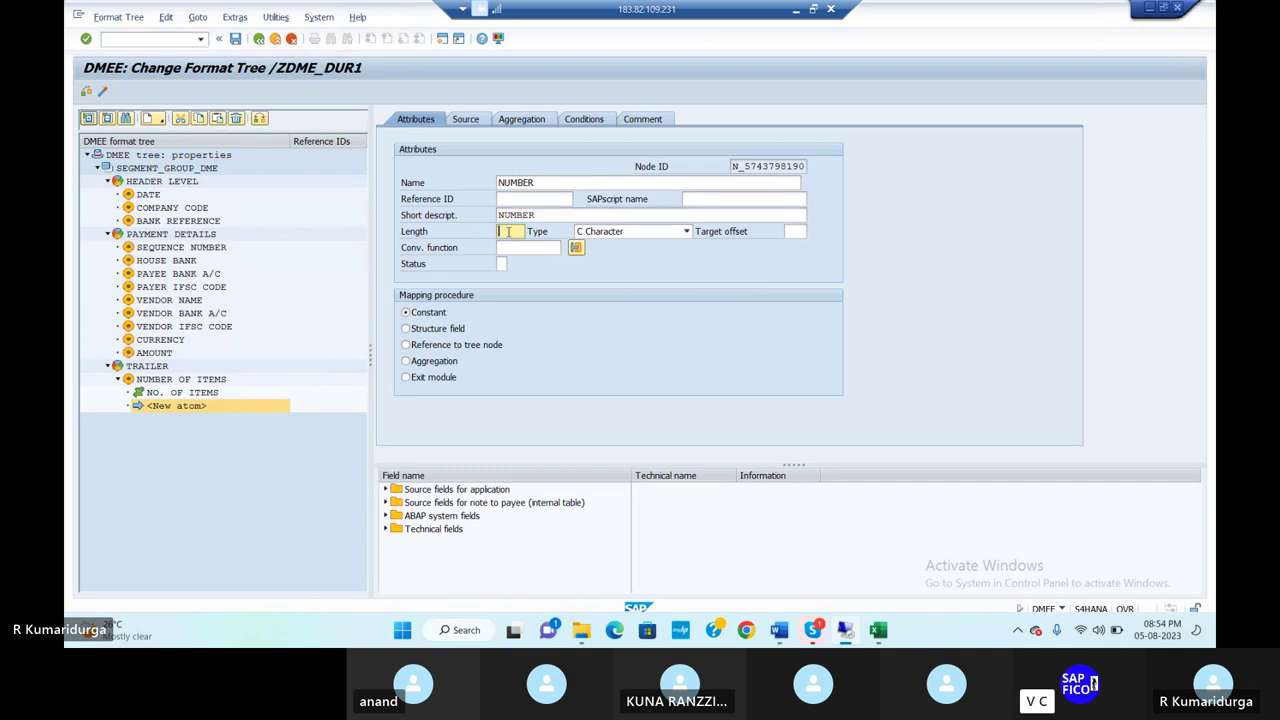
text(4)
key(Tab)
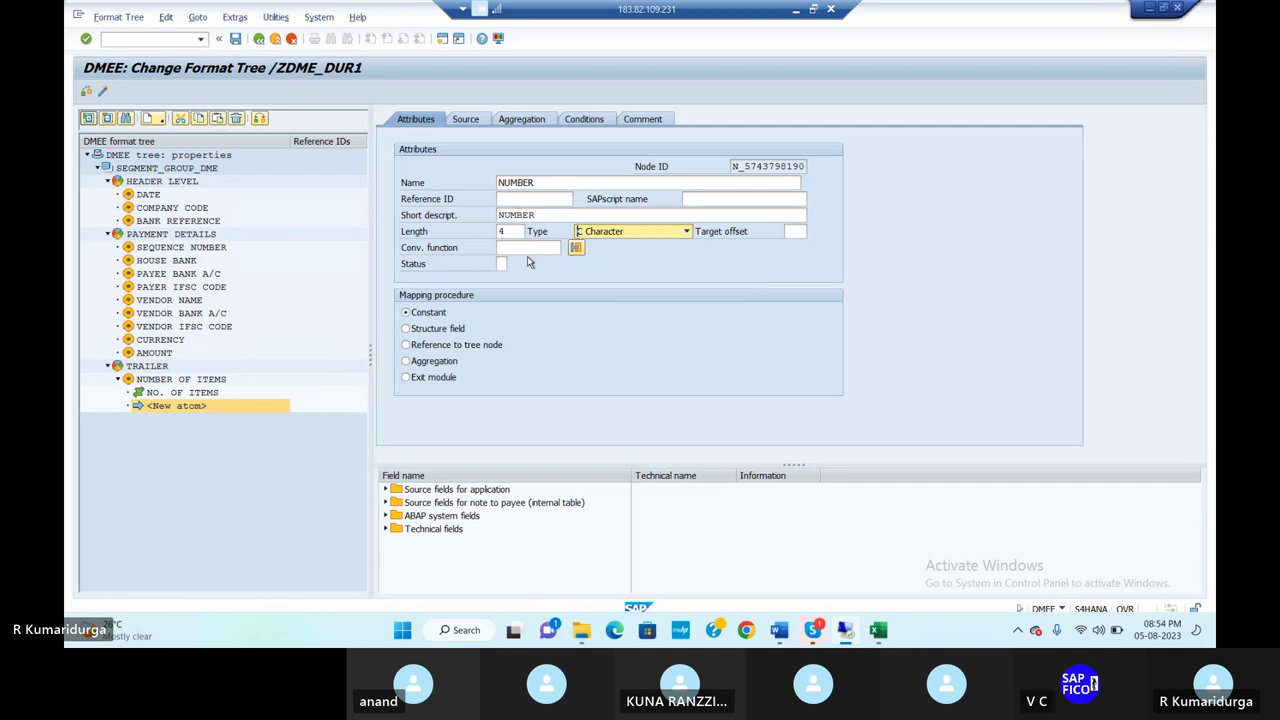
key(n)
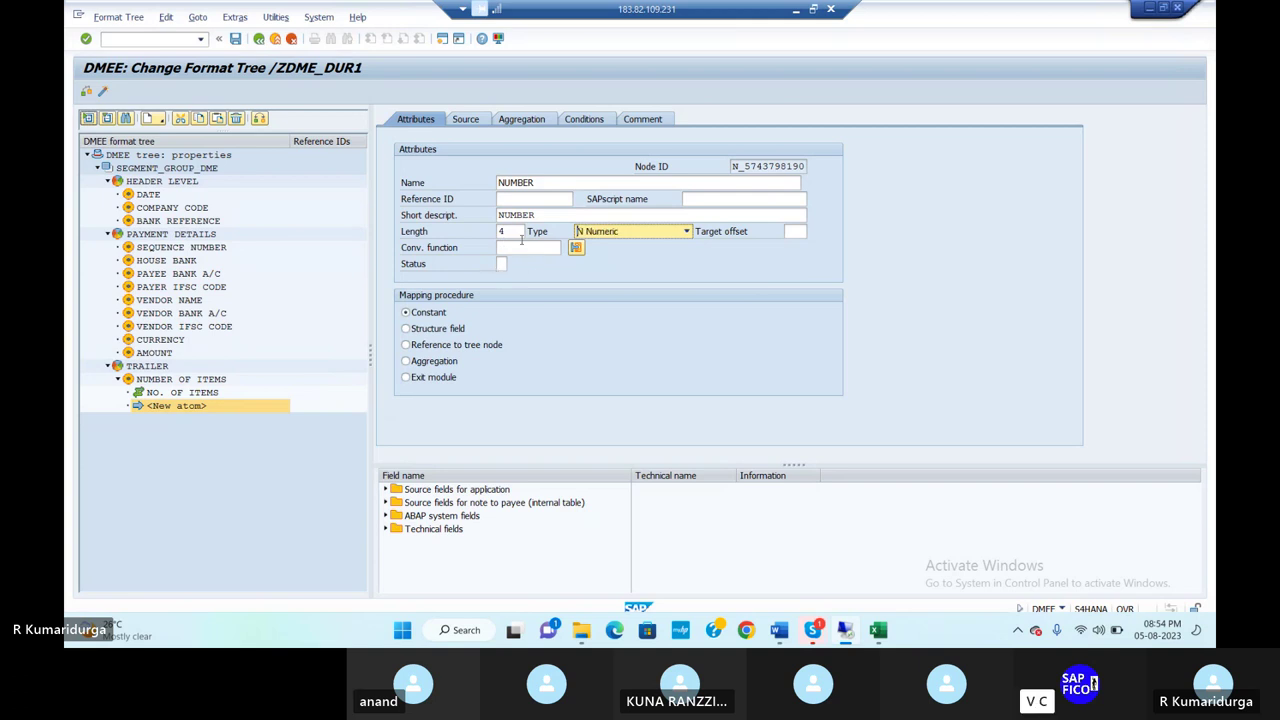
click(406, 362)
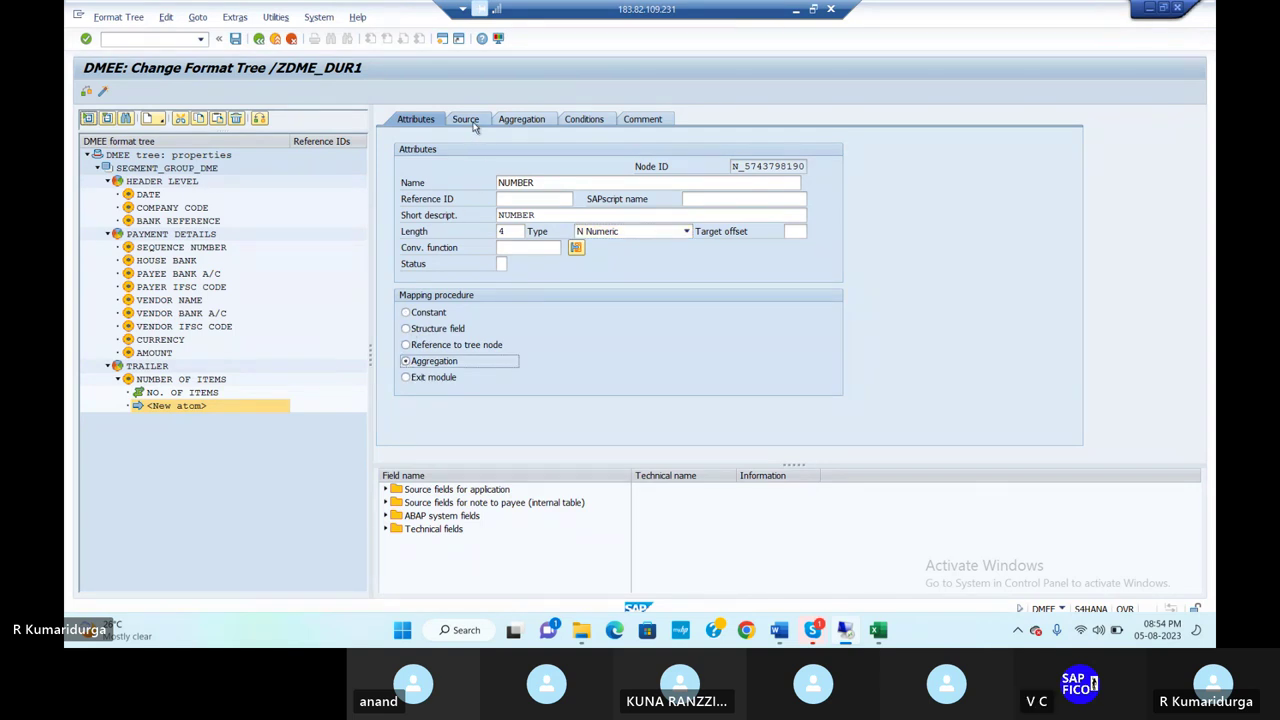
Step: Add the comment "NUMBER FOR DATA MEDIUM EXCHANGE" to the NUMBER atom and return to its attributes
click(650, 121)
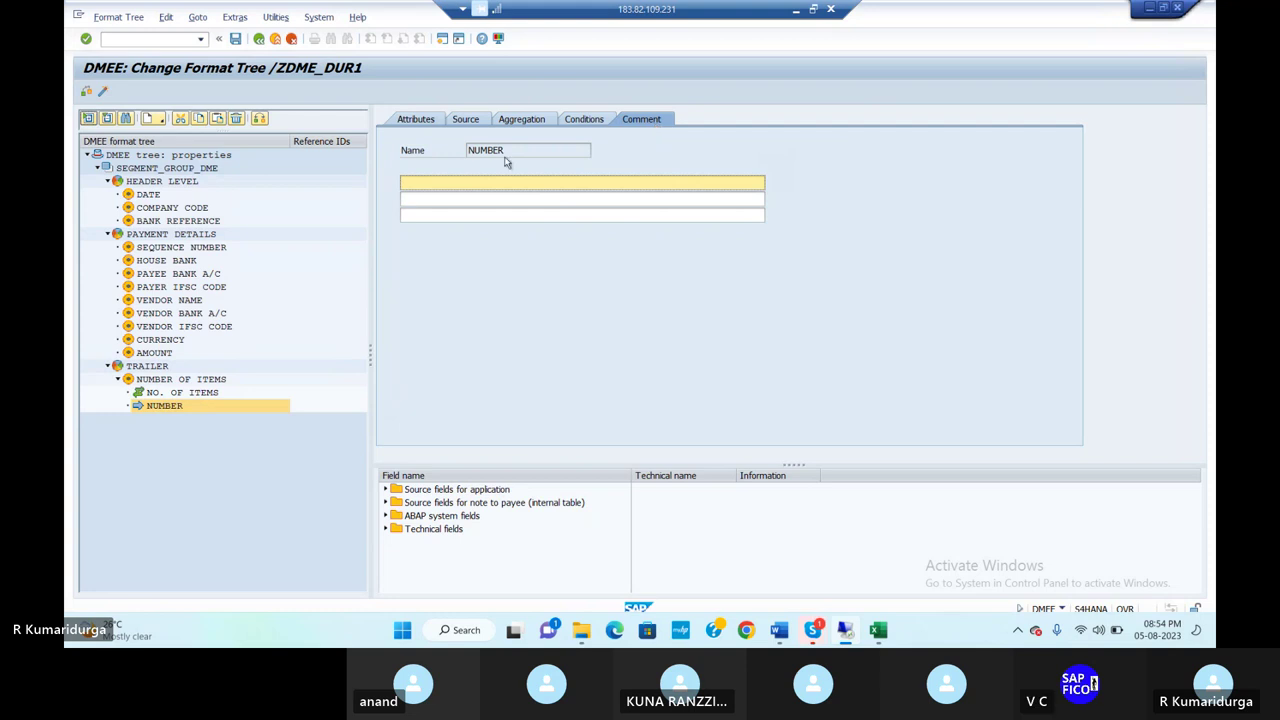
click(467, 123)
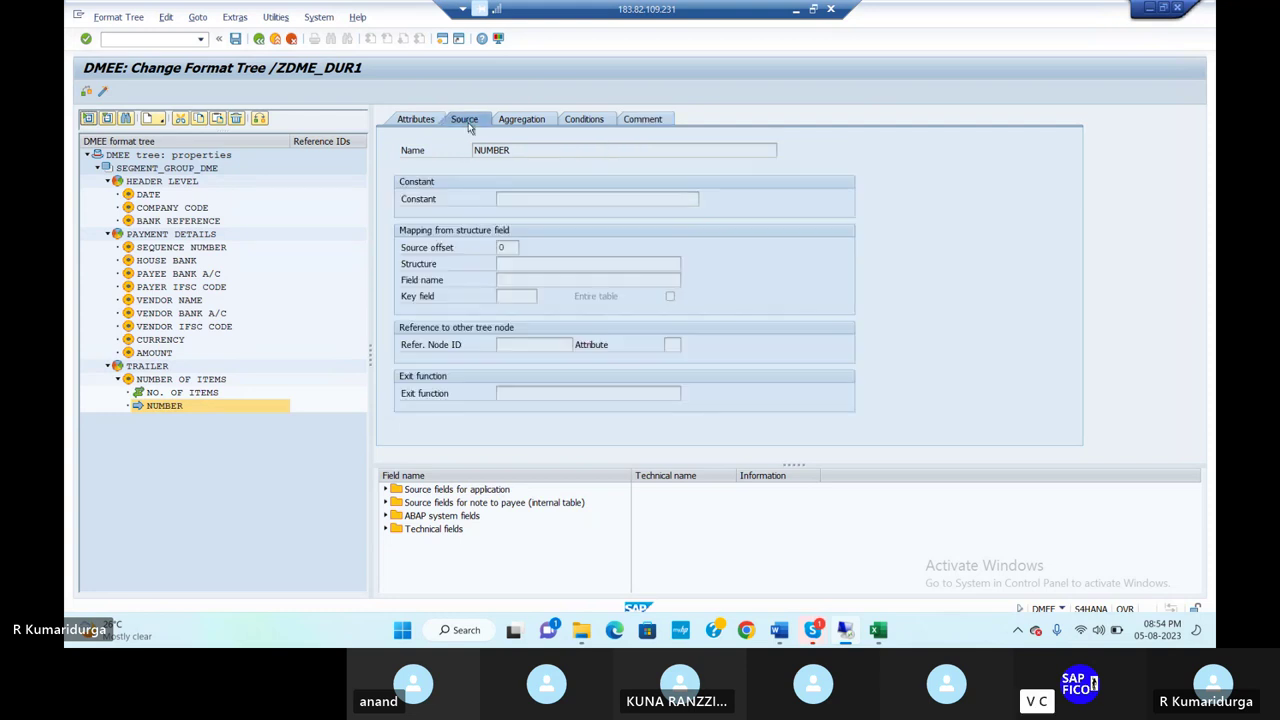
click(649, 120)
text(NUMBER)
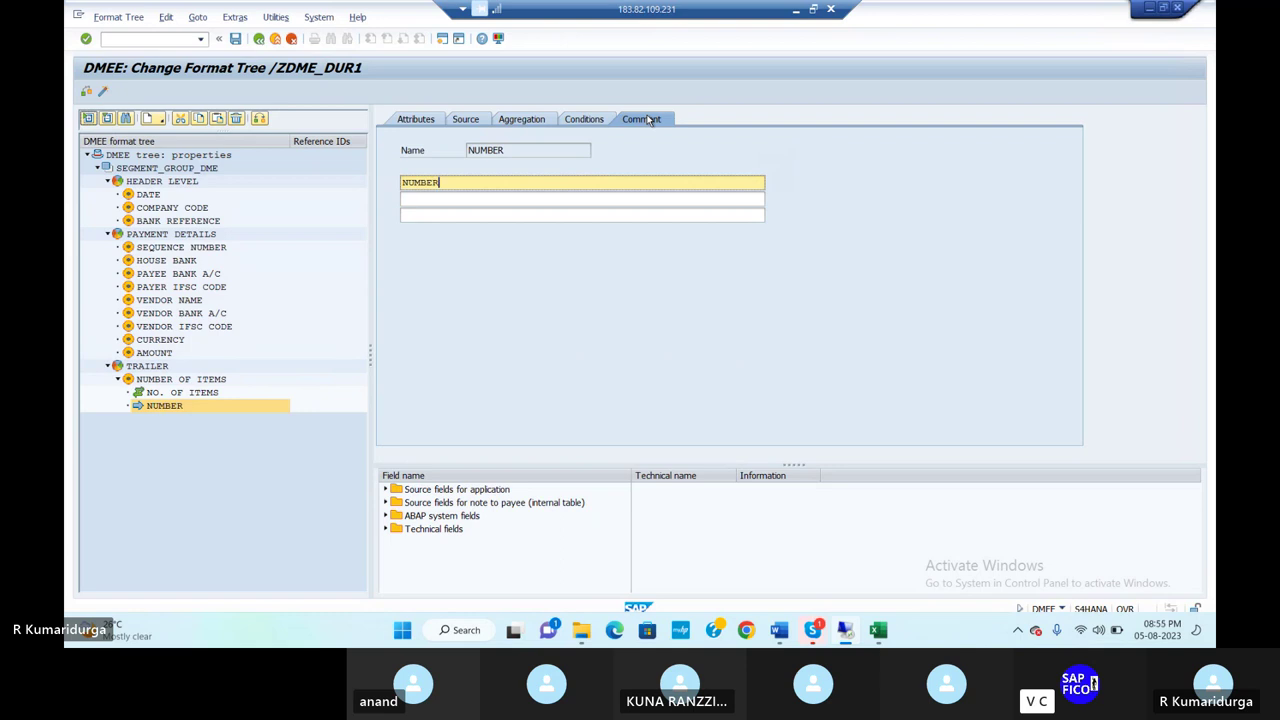
text(FOR DATA MEDIUM EXCHANGE)
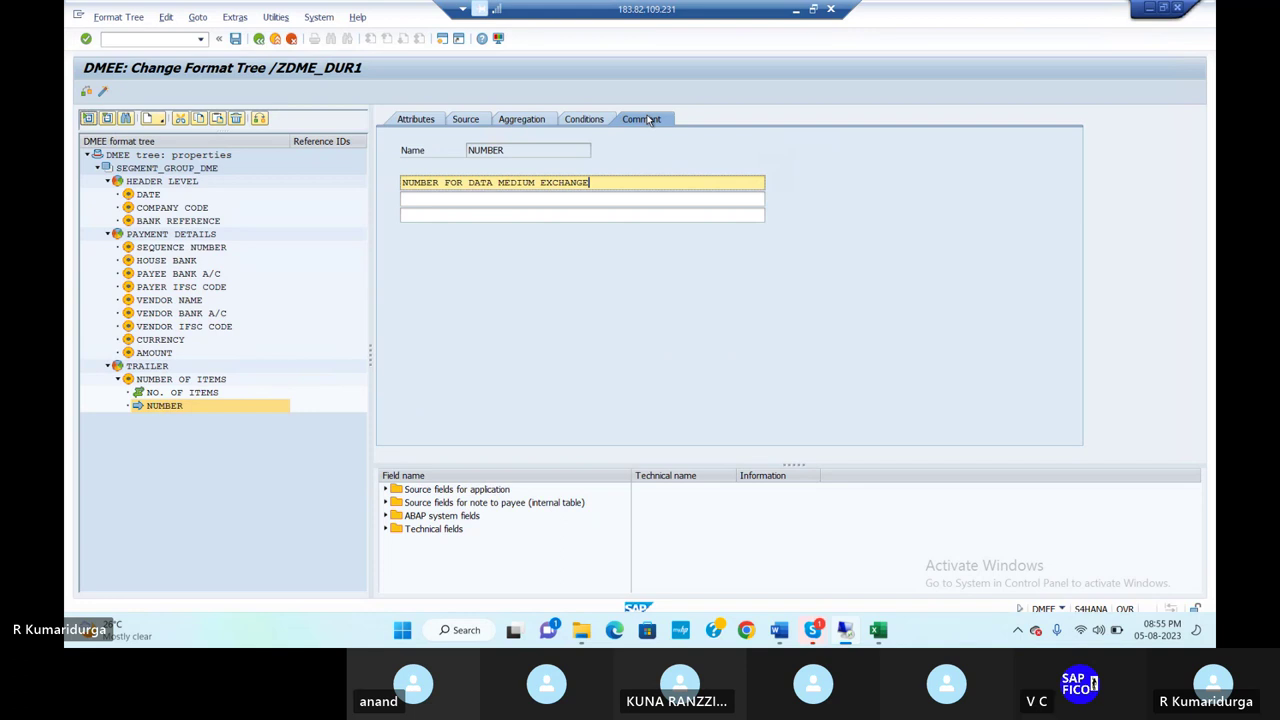
click(416, 120)
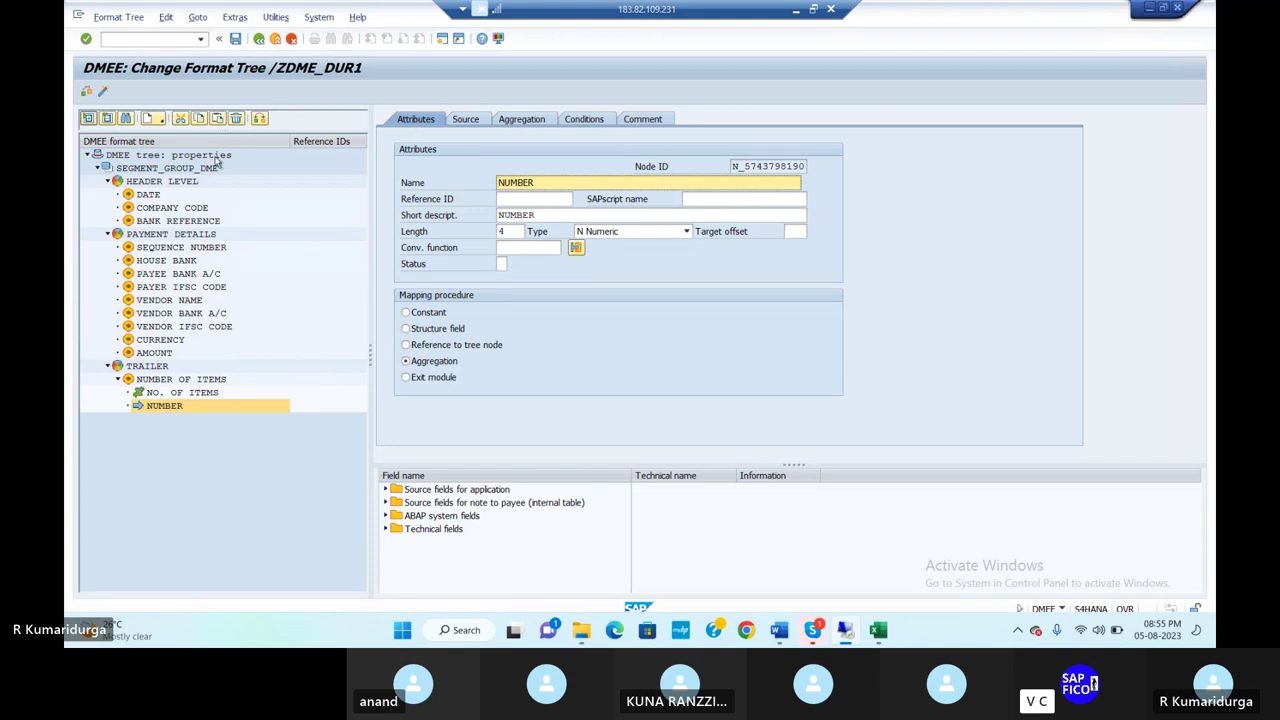
Step: Check the format tree for consistency and close the message log
click(86, 92)
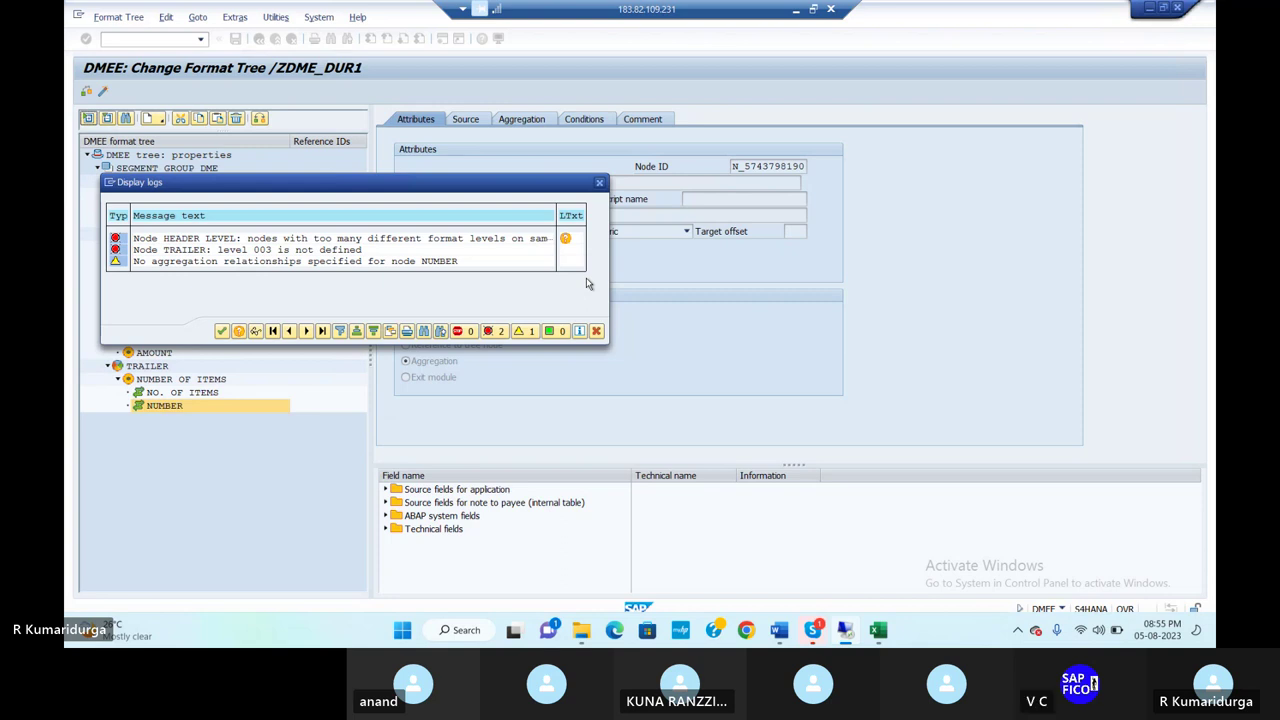
click(599, 184)
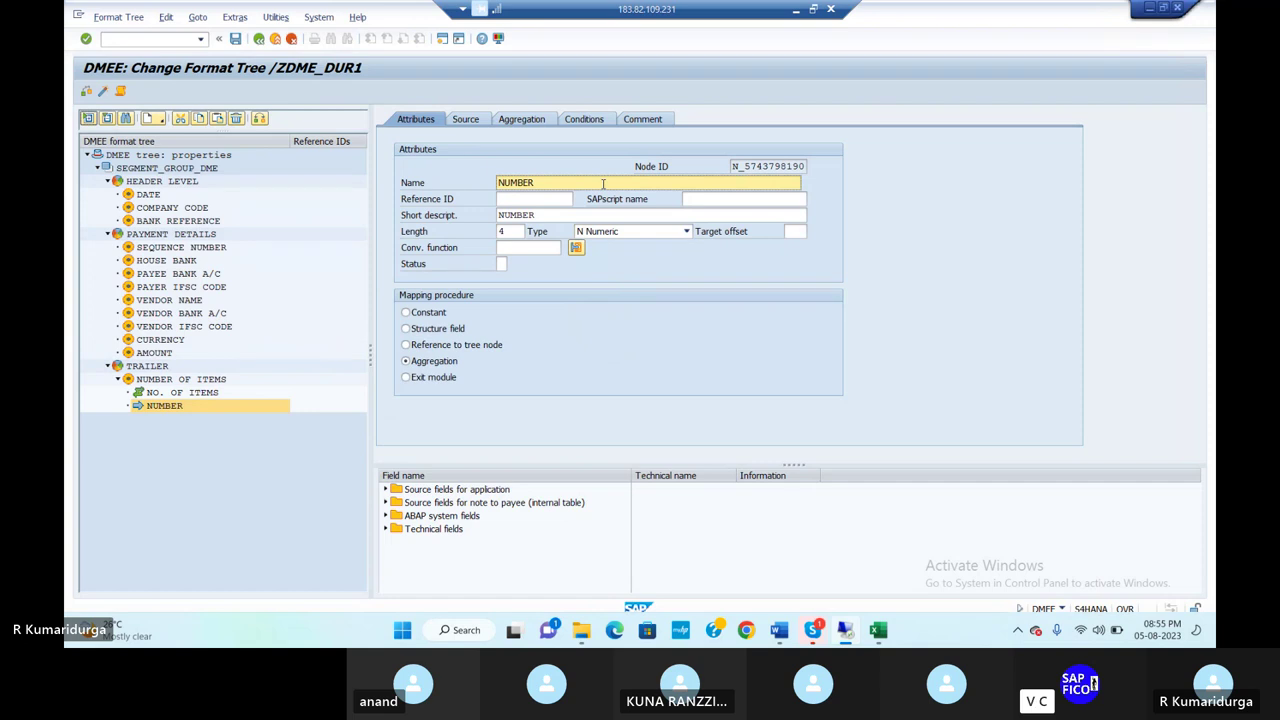
Step: Set the TRAILER segment's level to 1 and recheck the format tree's consistency
click(146, 366)
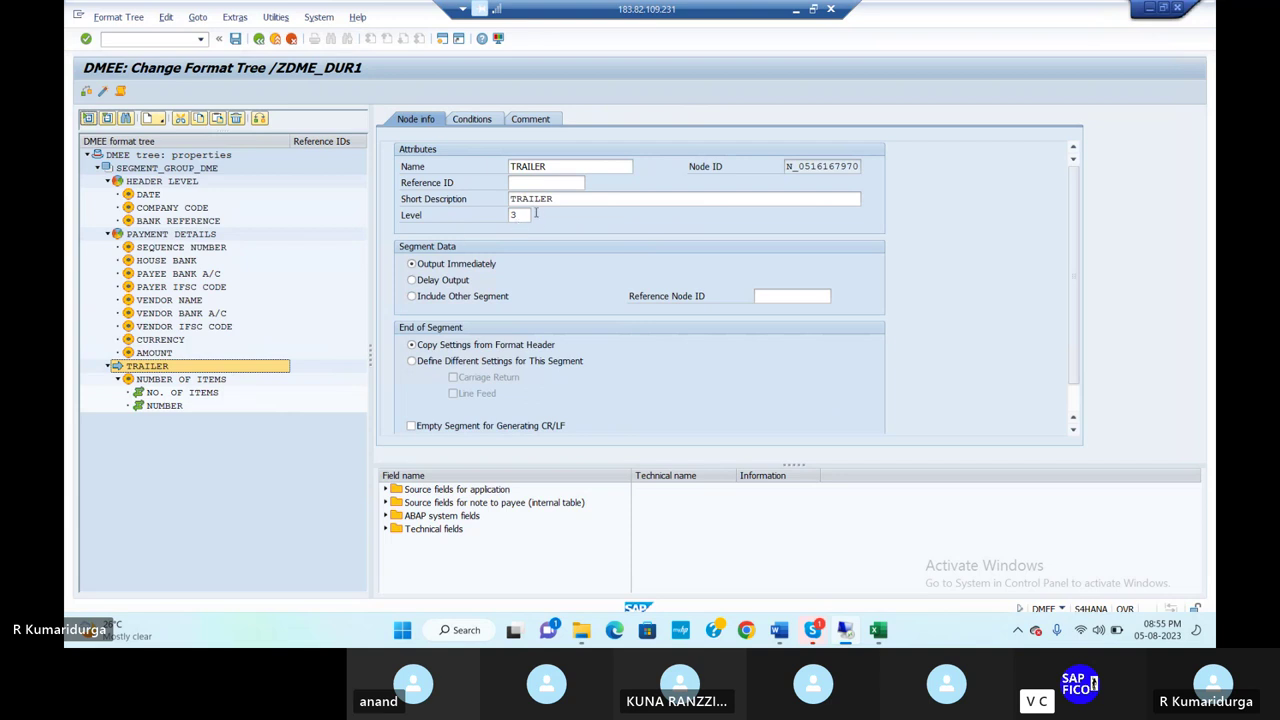
click(521, 216)
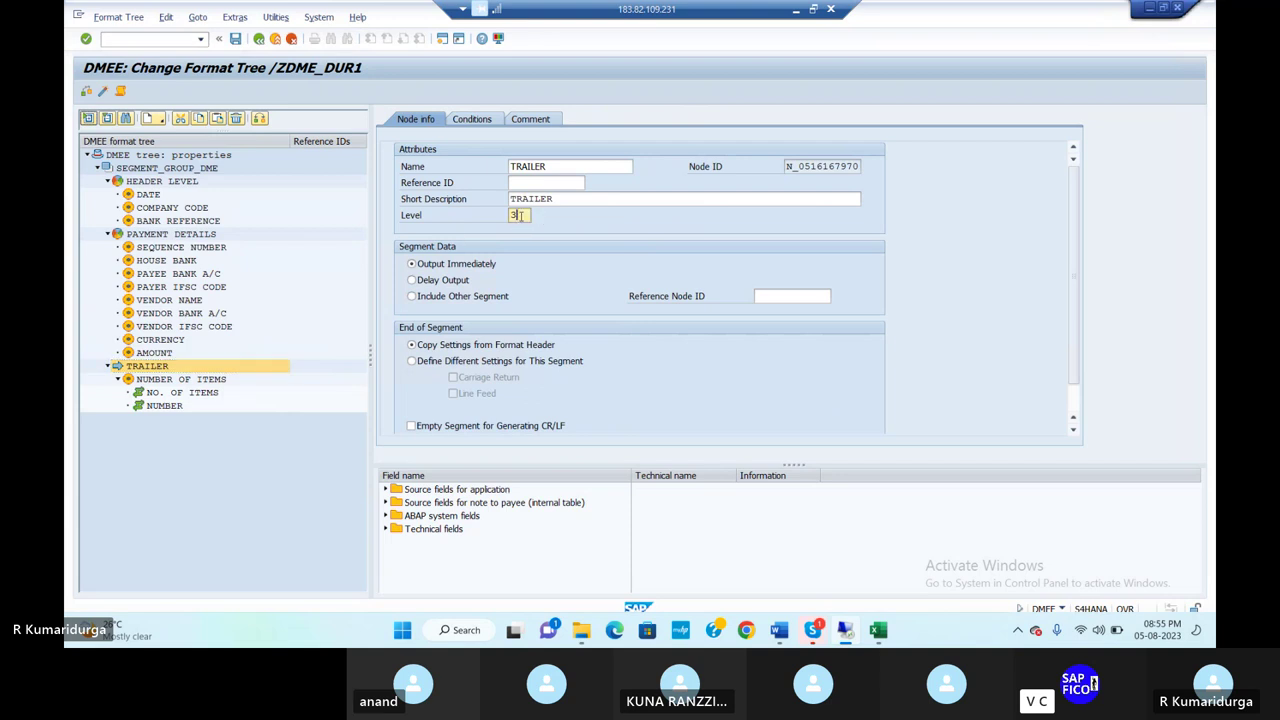
key(BackSpace)
text(1)
key(Return)
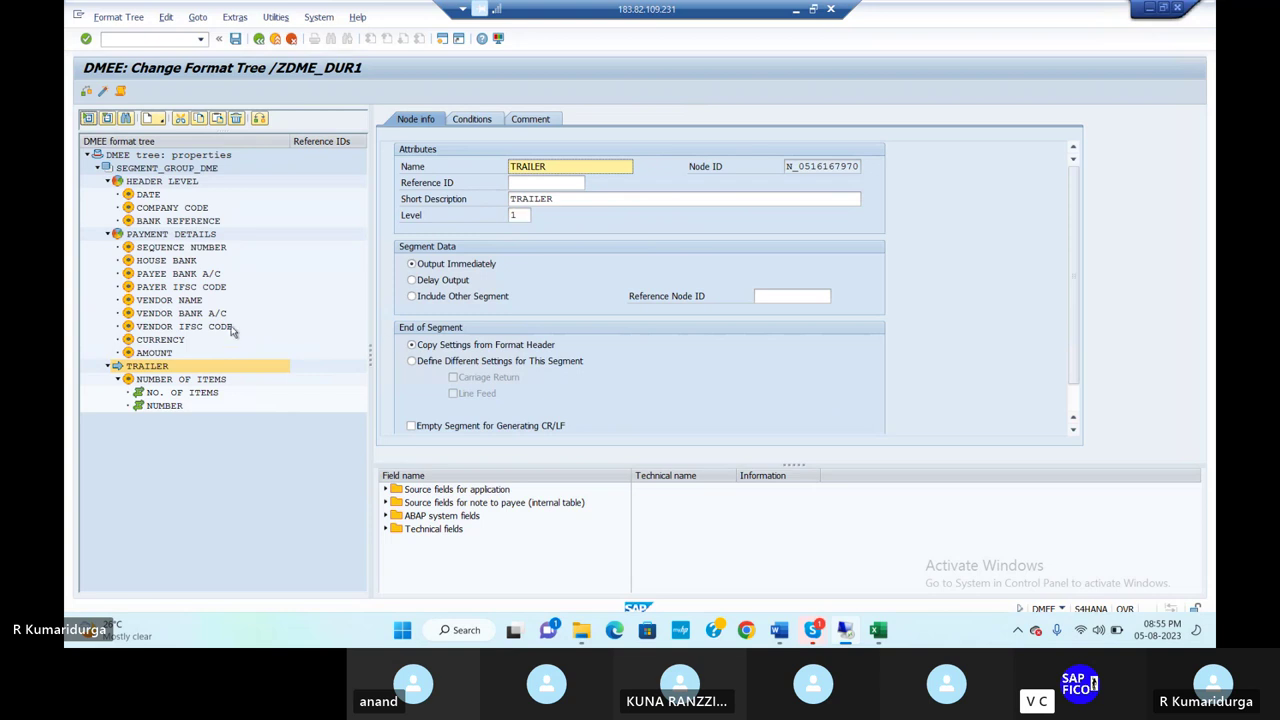
click(86, 92)
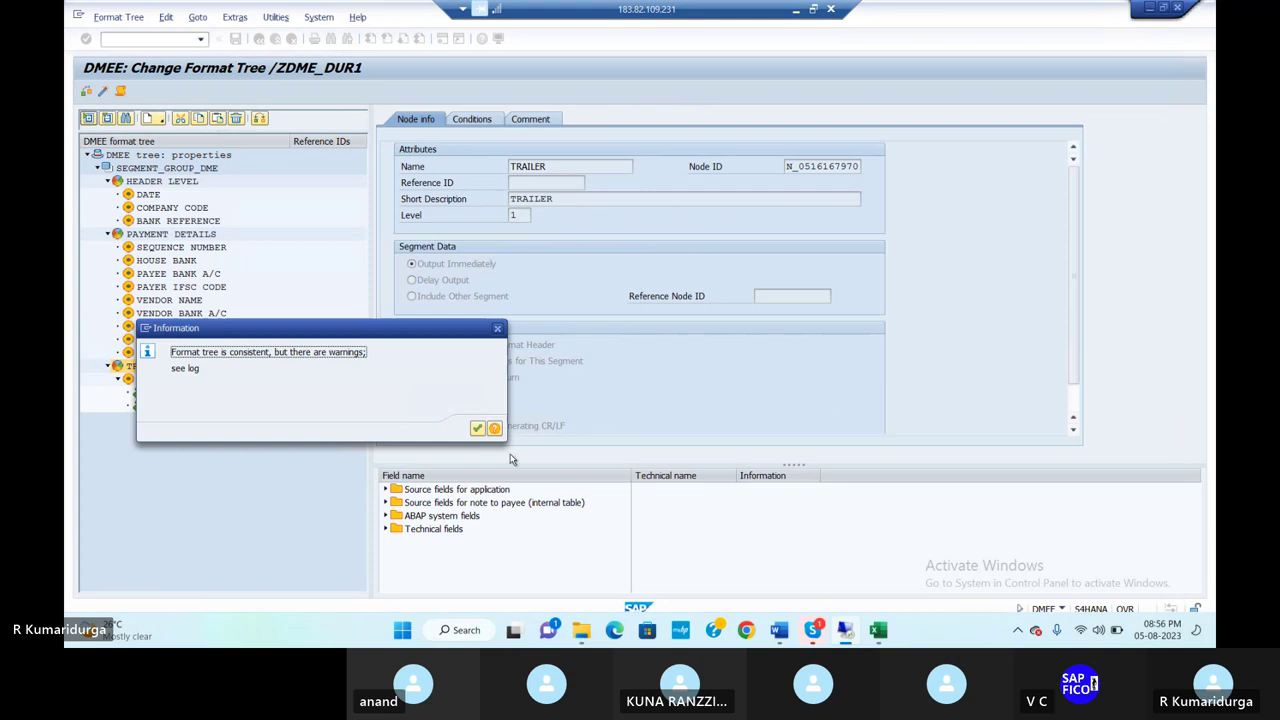
click(480, 430)
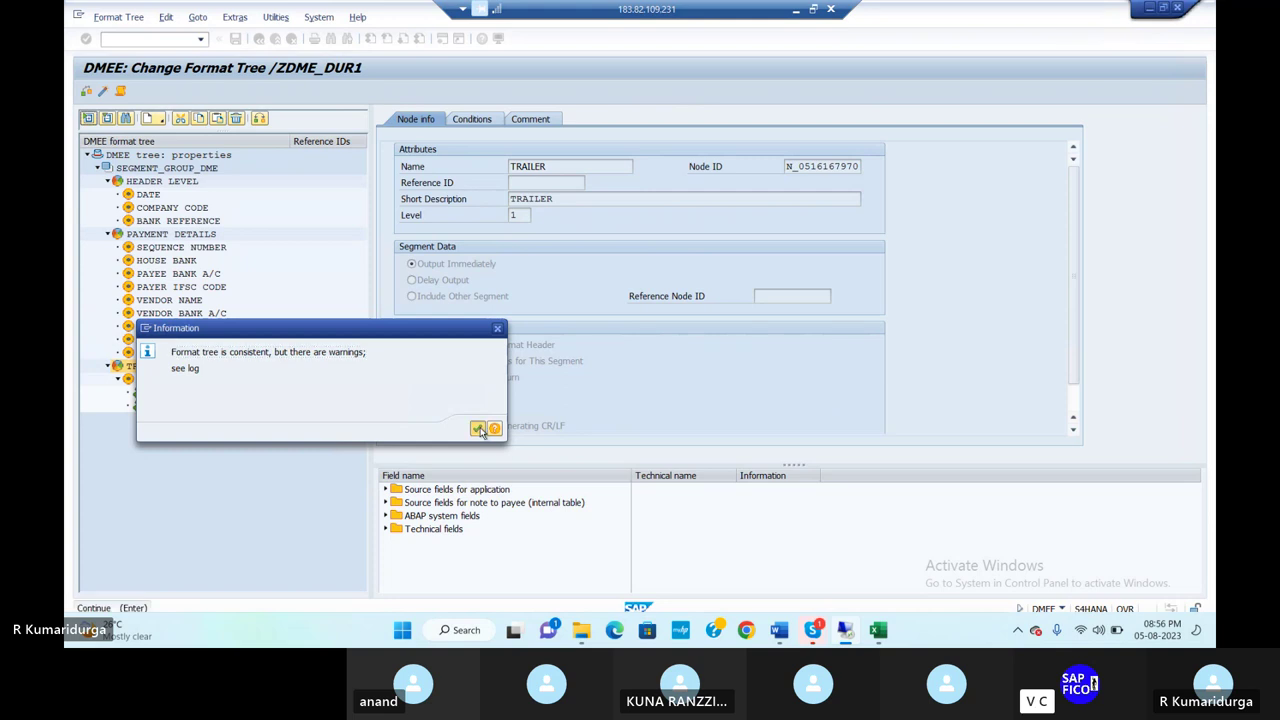
Step: Display the message log of the consistency check and close it
click(121, 92)
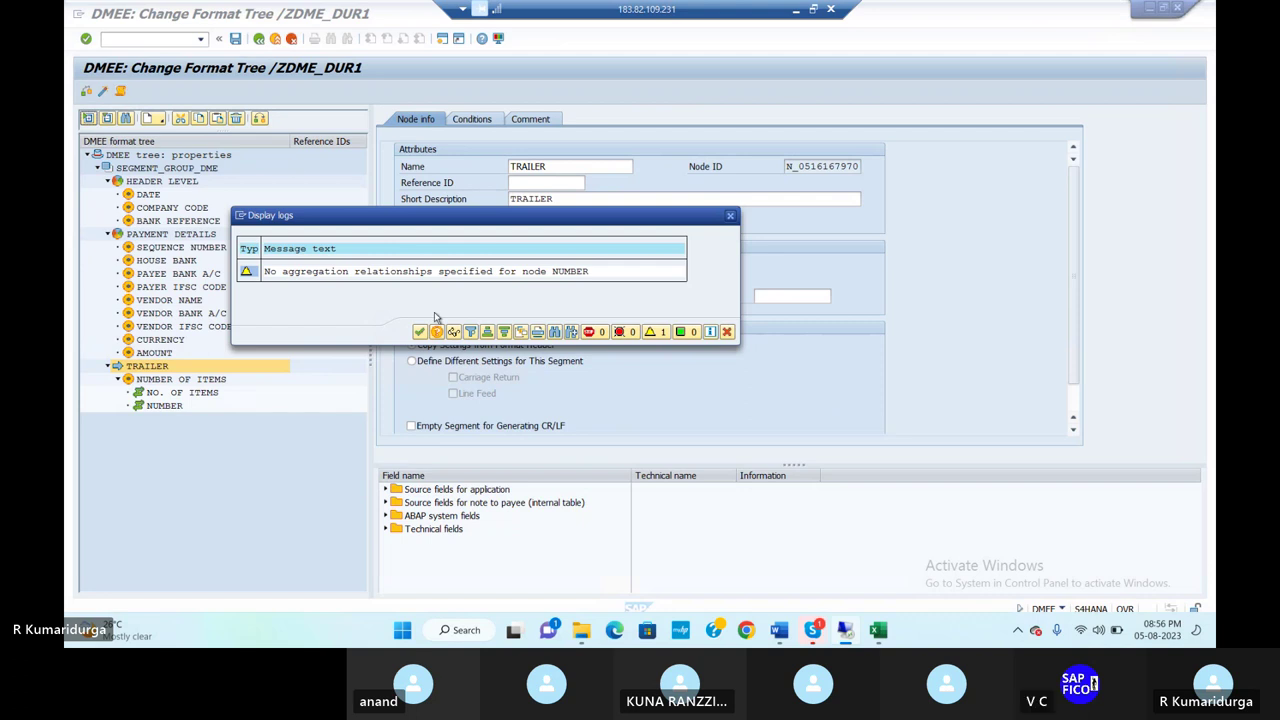
click(732, 217)
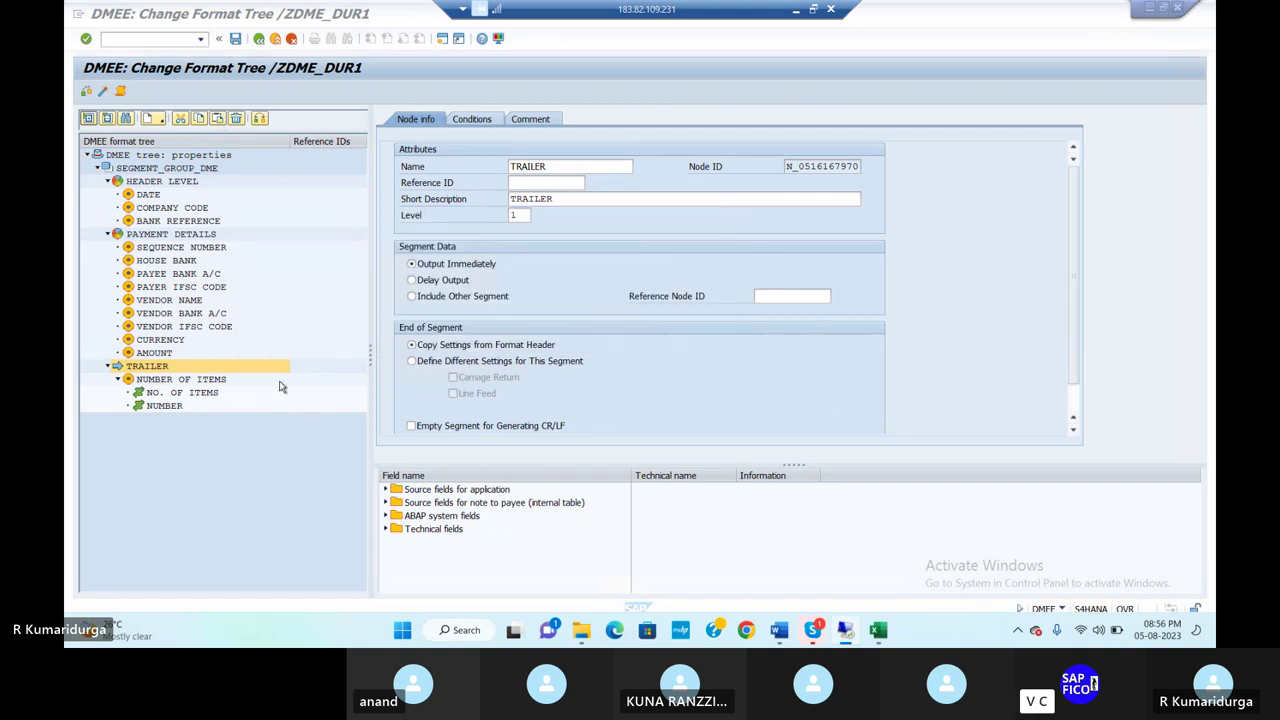
double_click(150, 407)
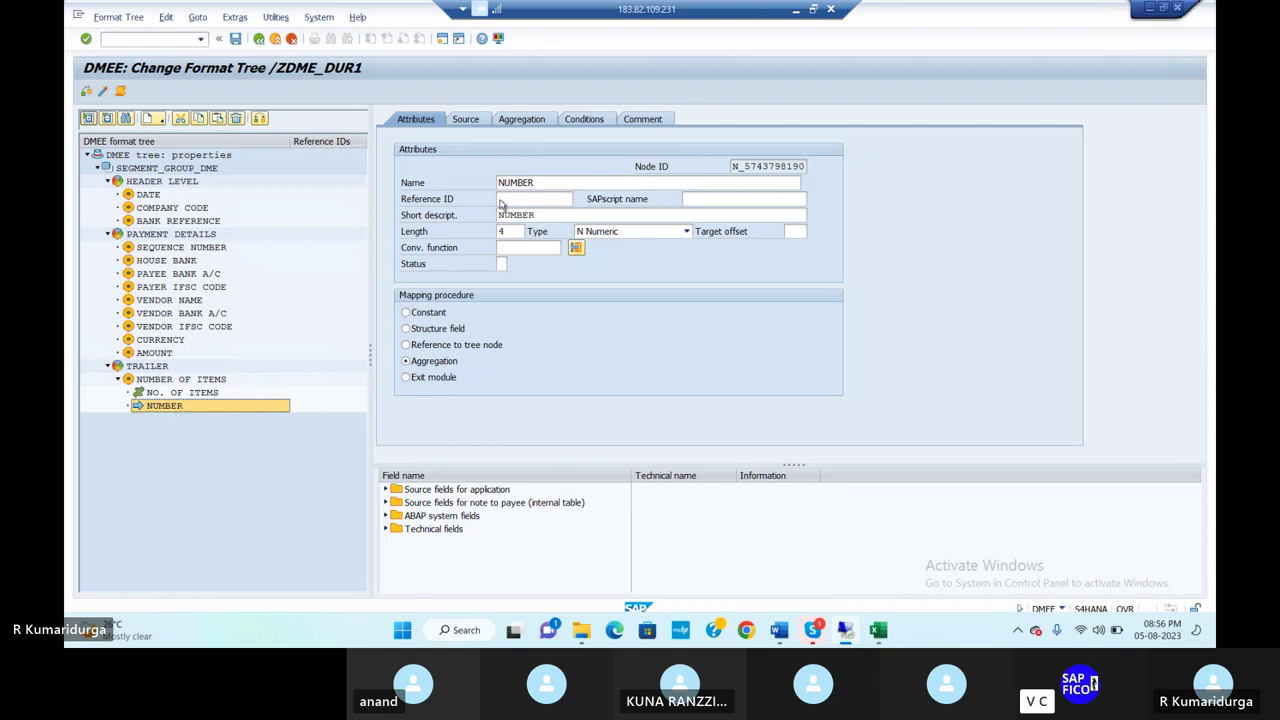
click(545, 121)
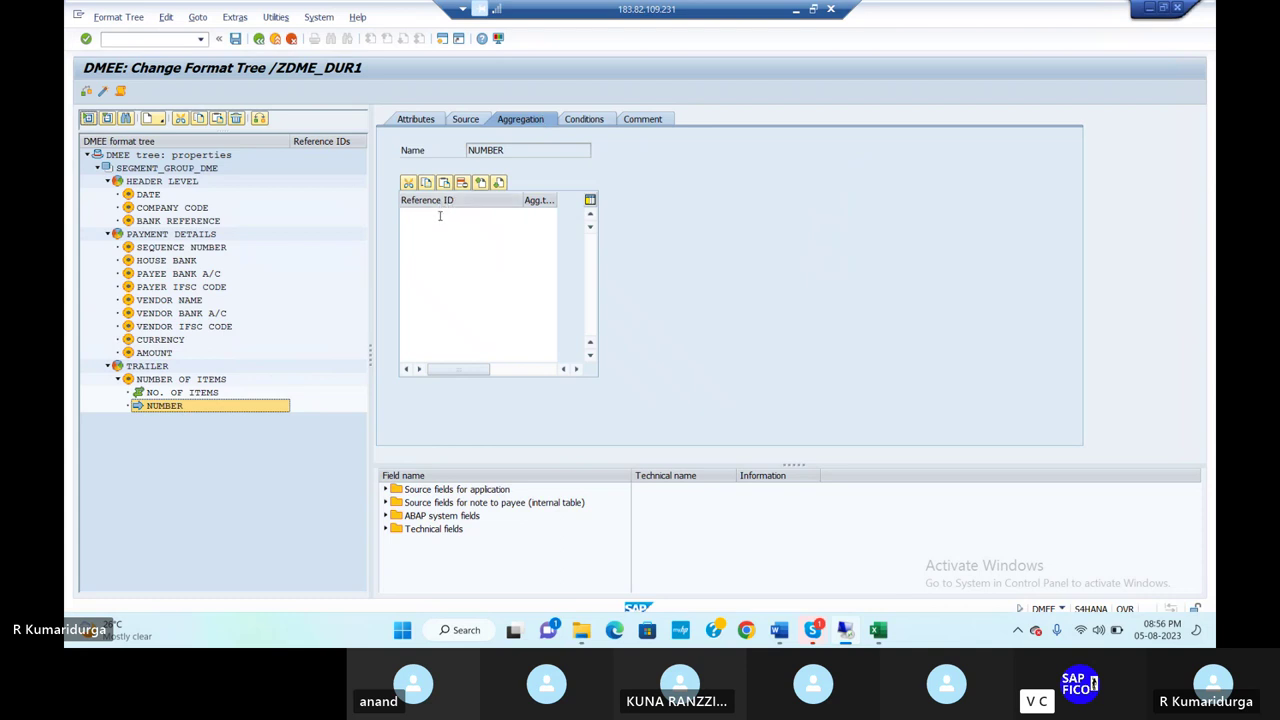
click(440, 216)
text(T)
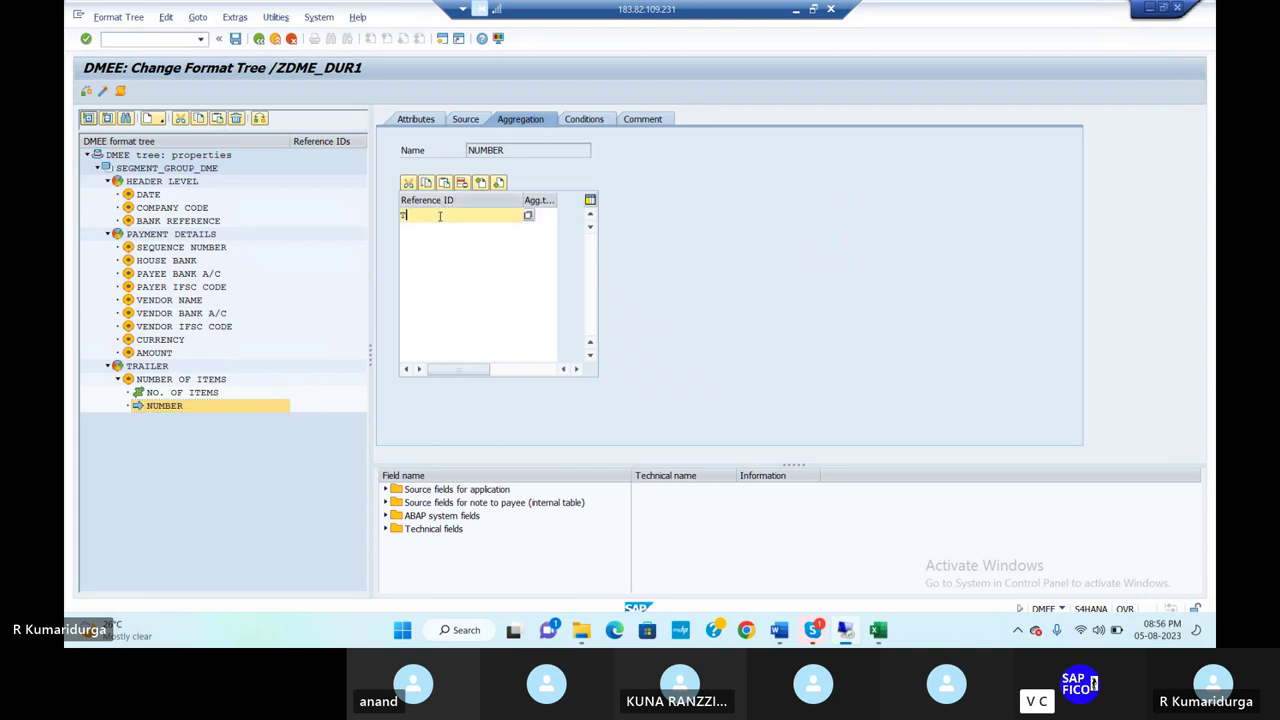
text(E)
key(BackSpace)
key(BackSpace)
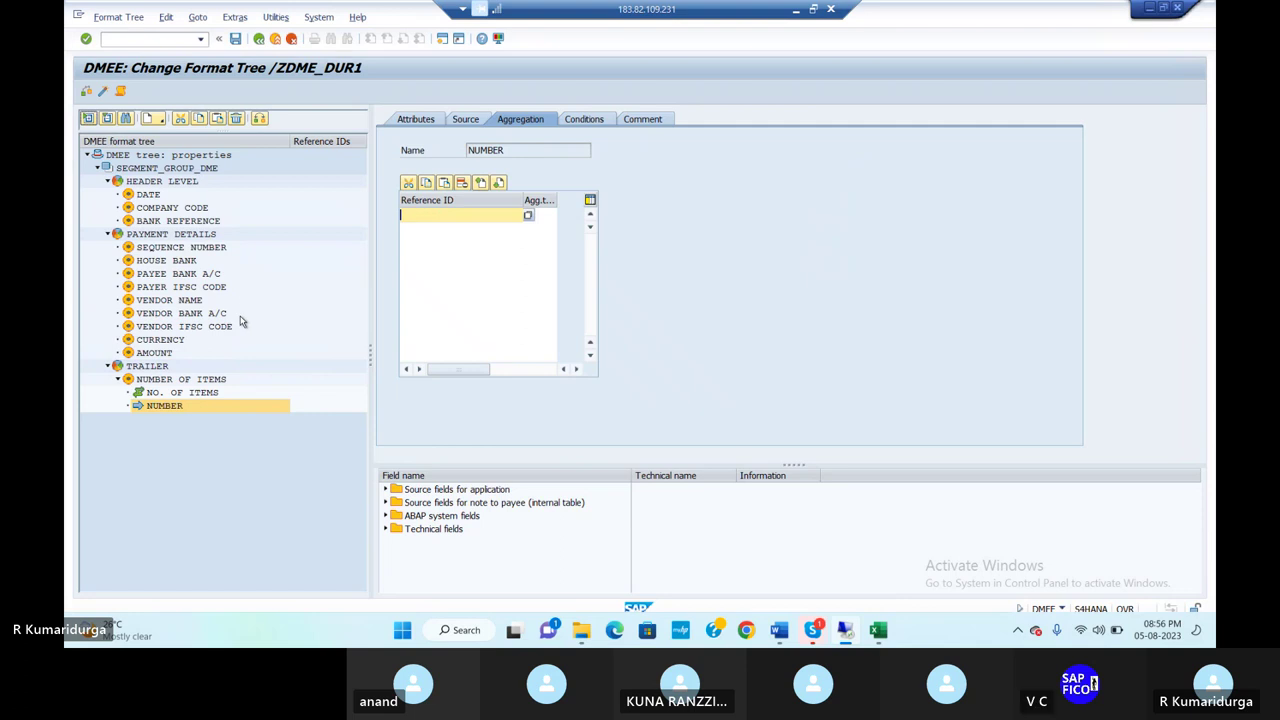
Step: Create a technical node under the PAYMENT DETAILS segment and name it TECHNICAL NODE
click(209, 237)
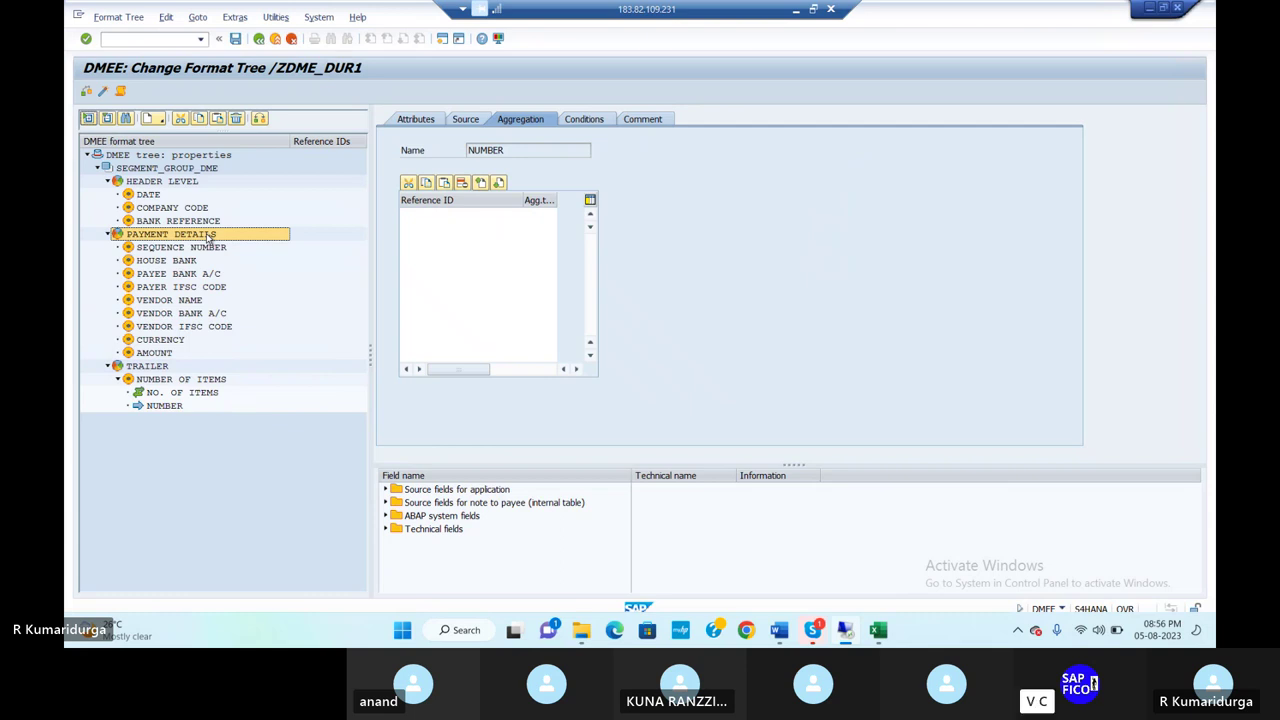
double_click(210, 236)
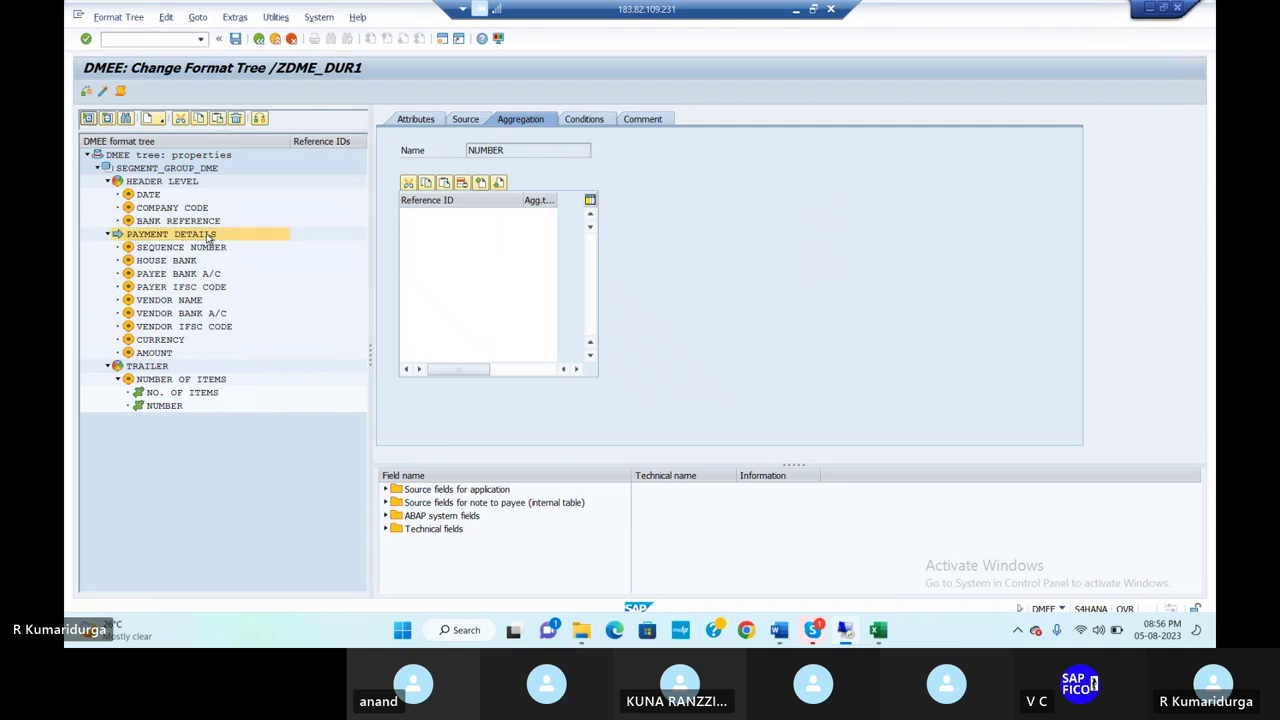
right_click(209, 236)
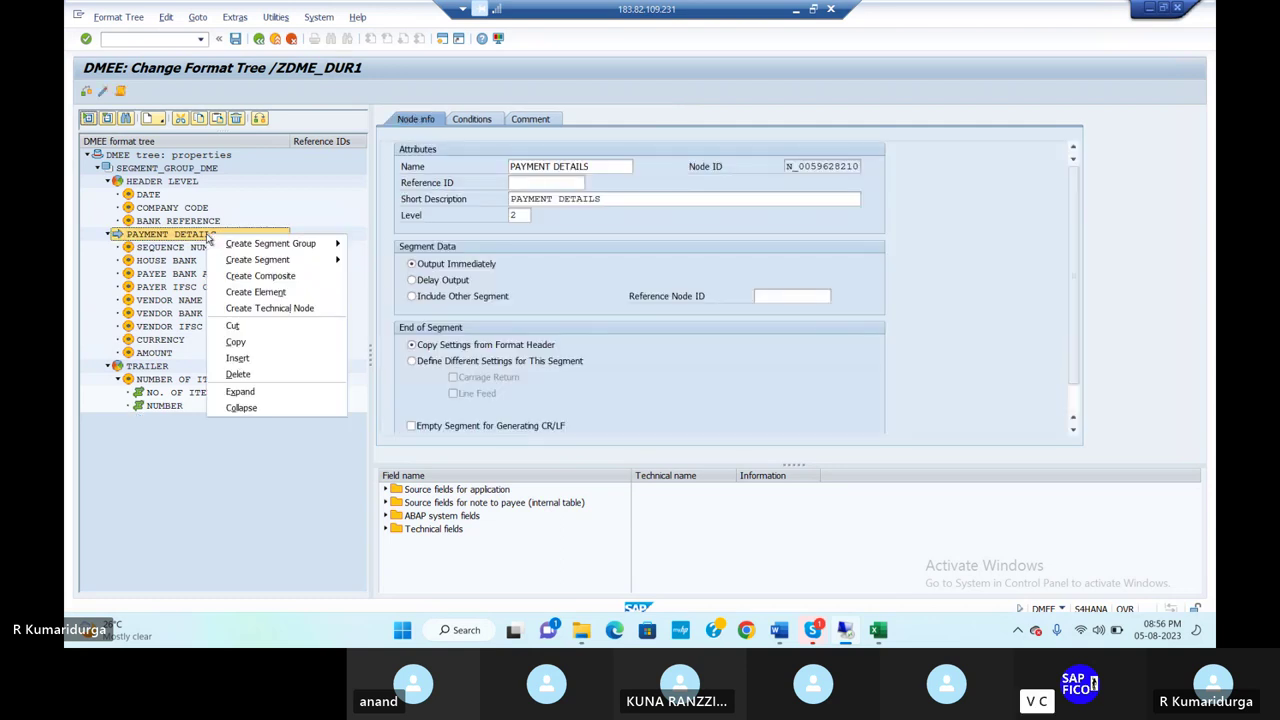
click(288, 310)
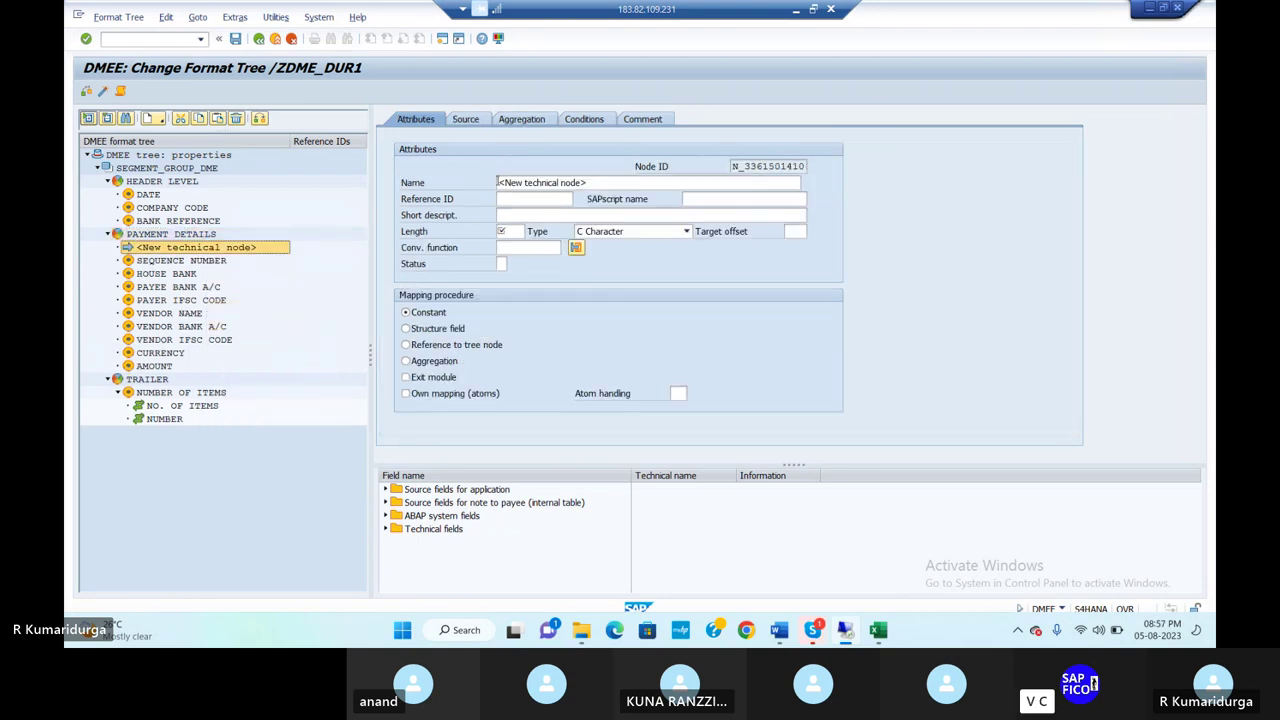
click(499, 183)
key(Delete)
key(Delete)
key(Delete)
key(Delete)
key(Delete)
key(Delete)
key(Delete)
key(Delete)
key(Delete)
key(Delete)
key(Delete)
key(Delete)
key(Delete)
key(Delete)
key(Delete)
key(Delete)
key(Delete)
key(Delete)
key(Delete)
key(Delete)
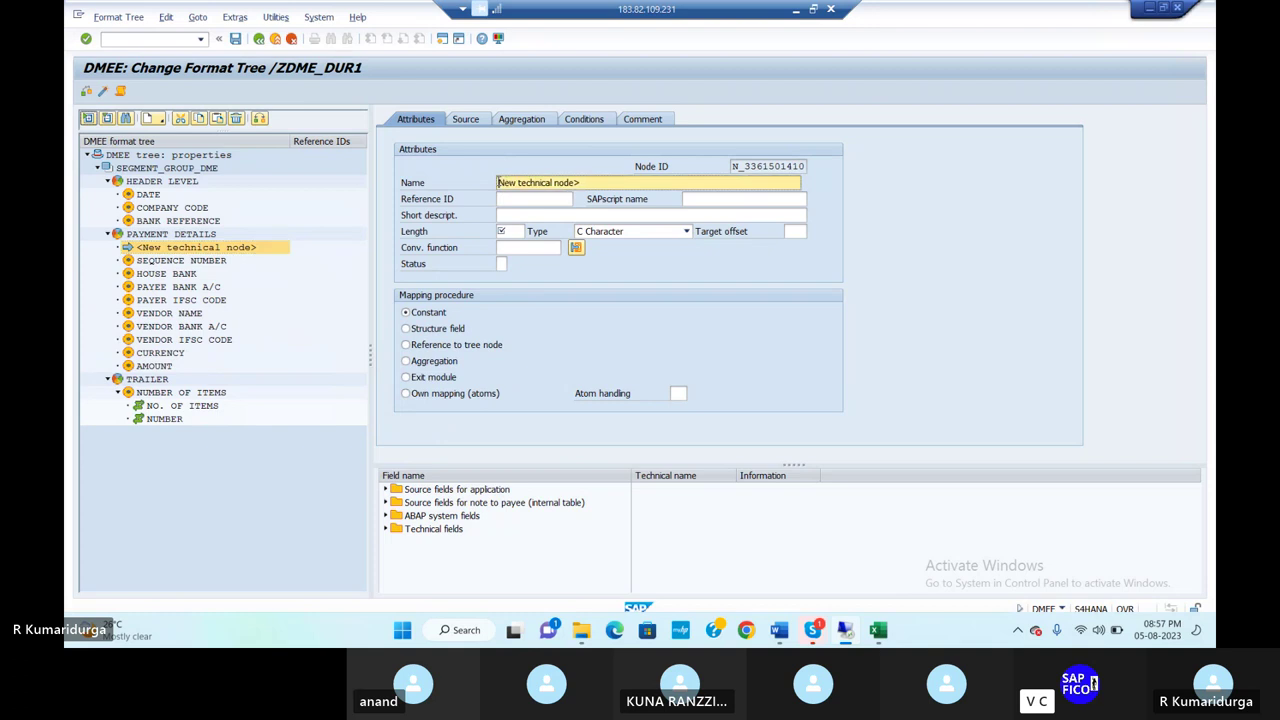
text(T)
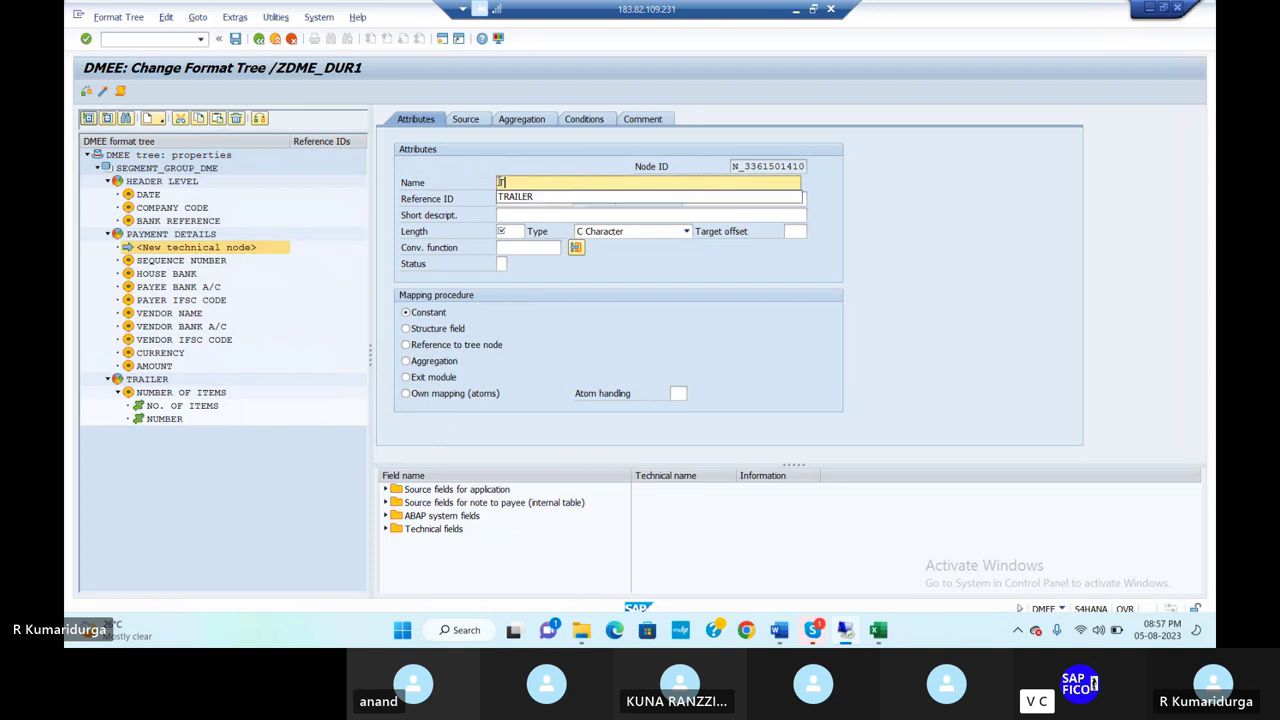
text(ECHNI)
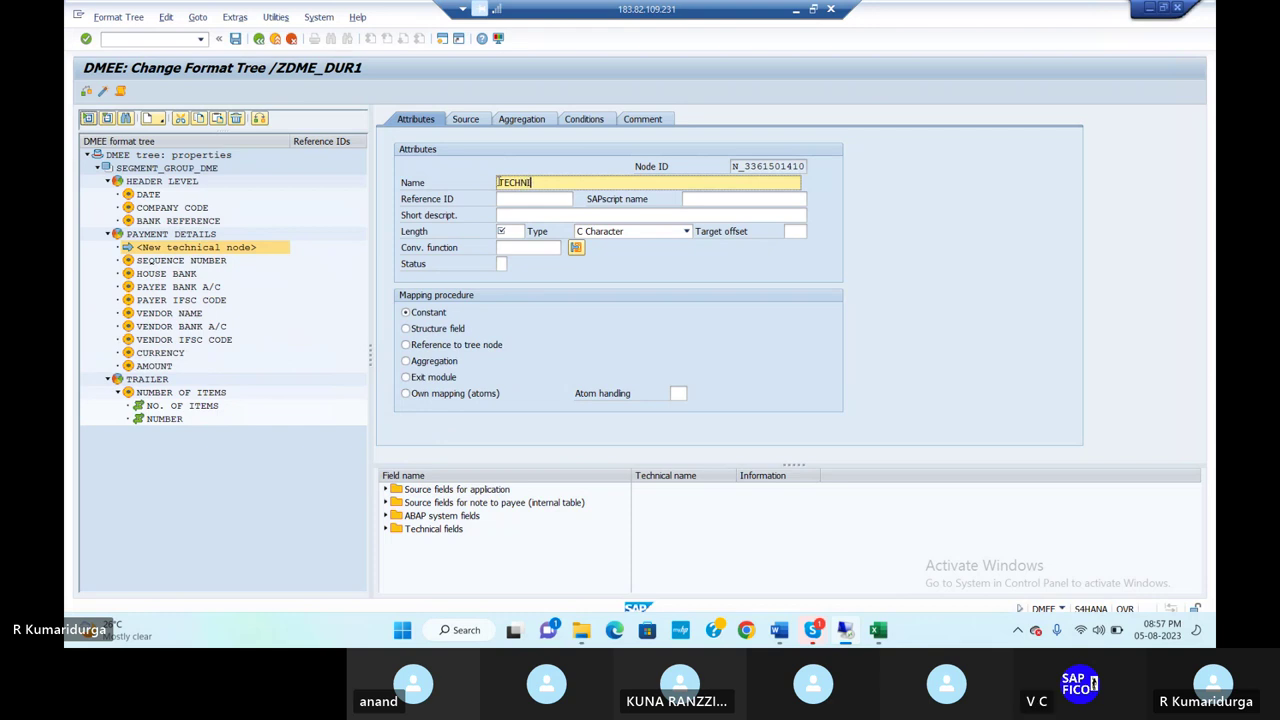
text(CAL NOTD)
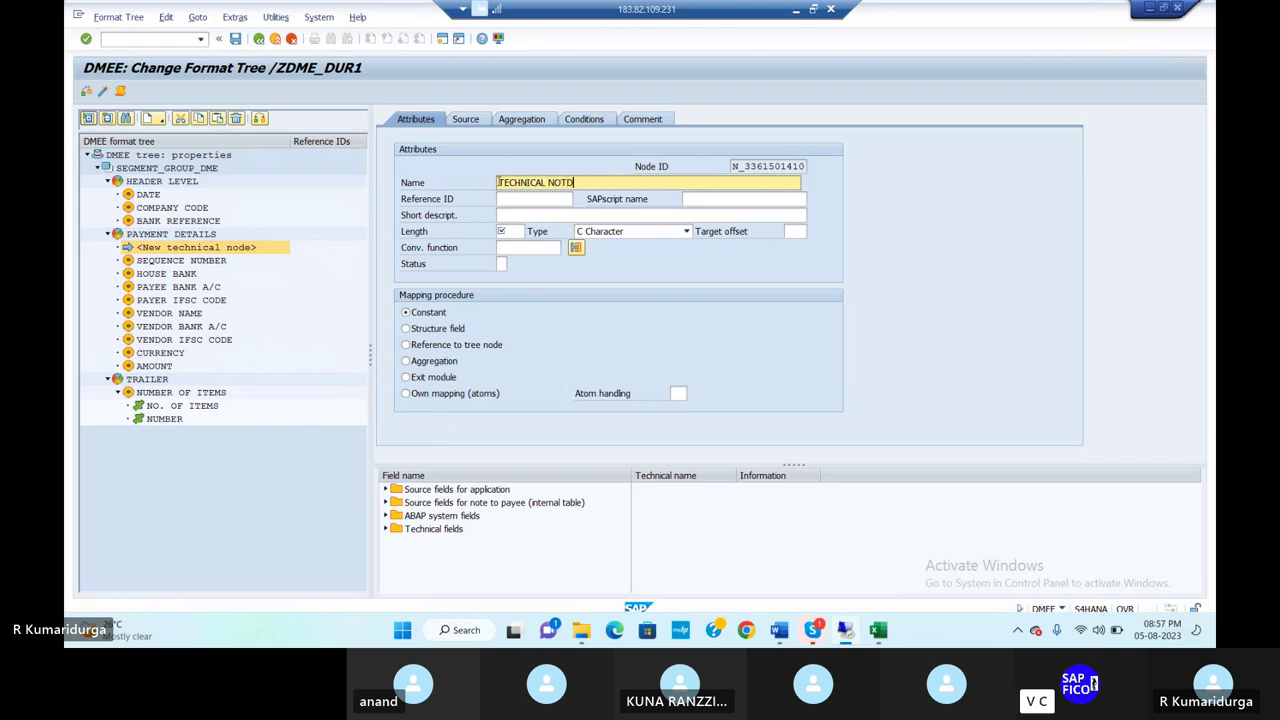
key(BackSpace)
key(BackSpace)
text(DE)
key(Tab)
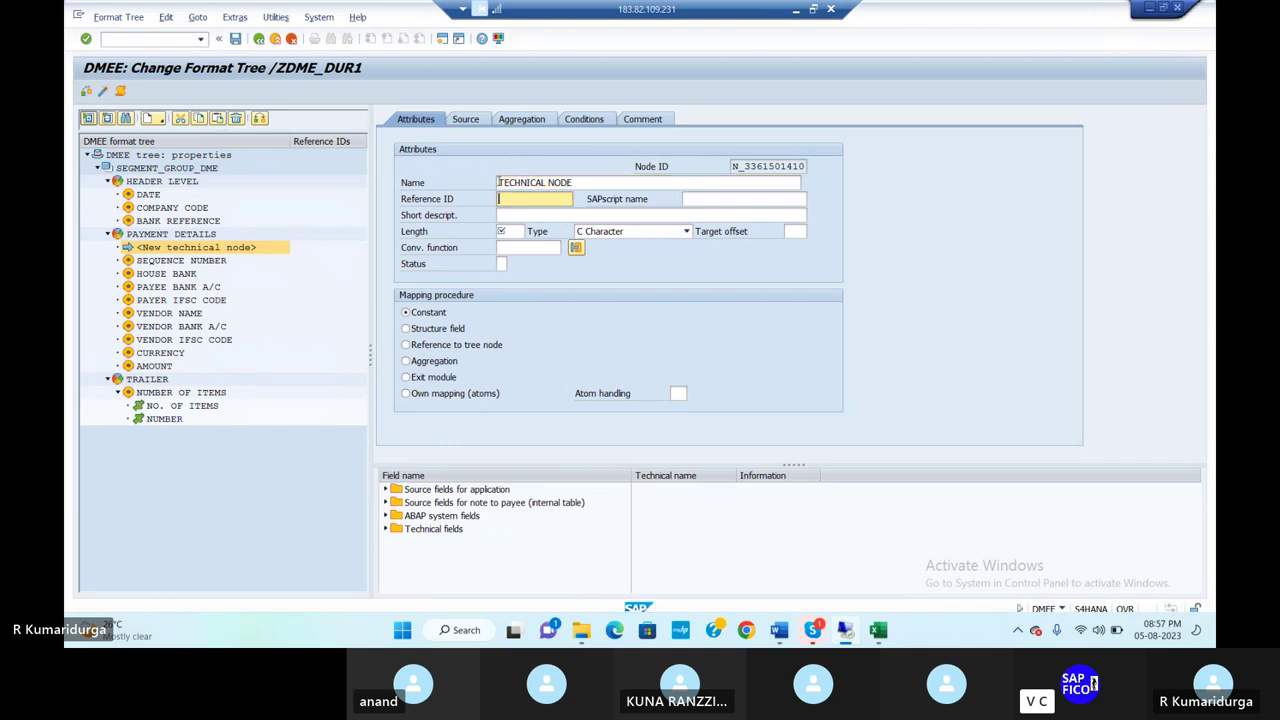
Step: Give the technical node the reference ID TECH, short description TECHNICAL NODE, length 1 and type N Numeric
text(TECH)
key(Tab)
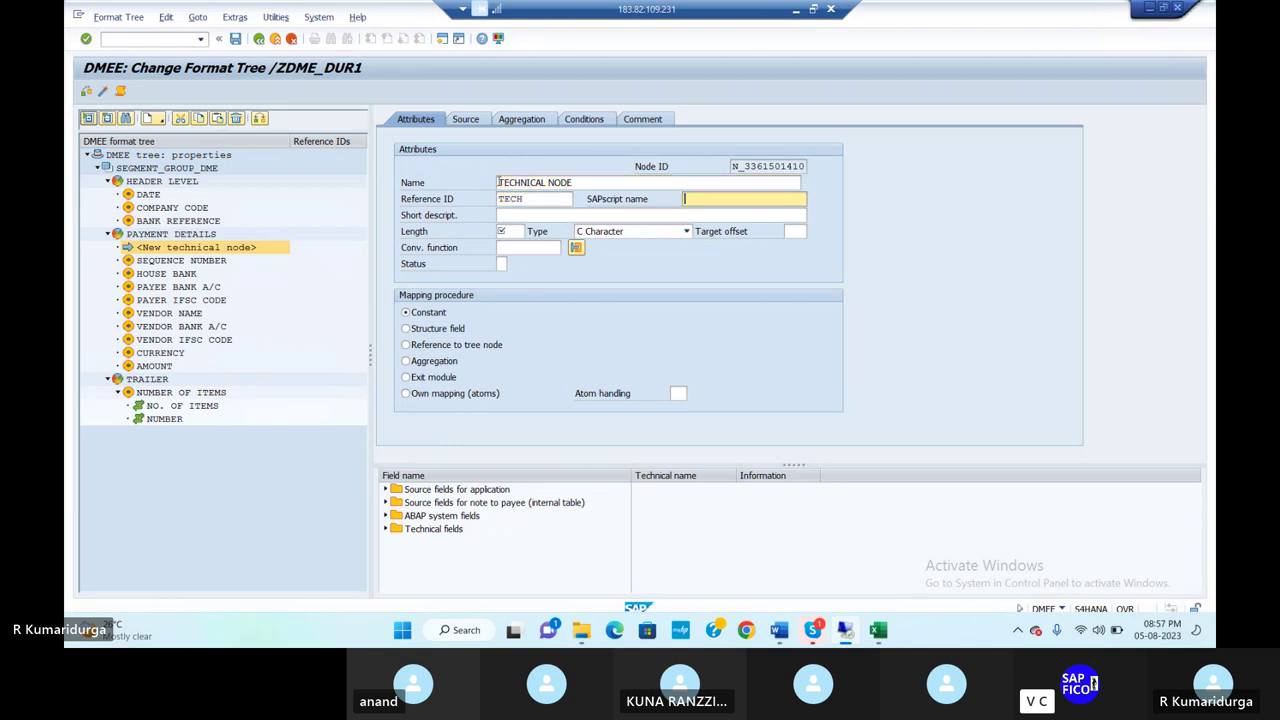
key(Tab)
text(T)
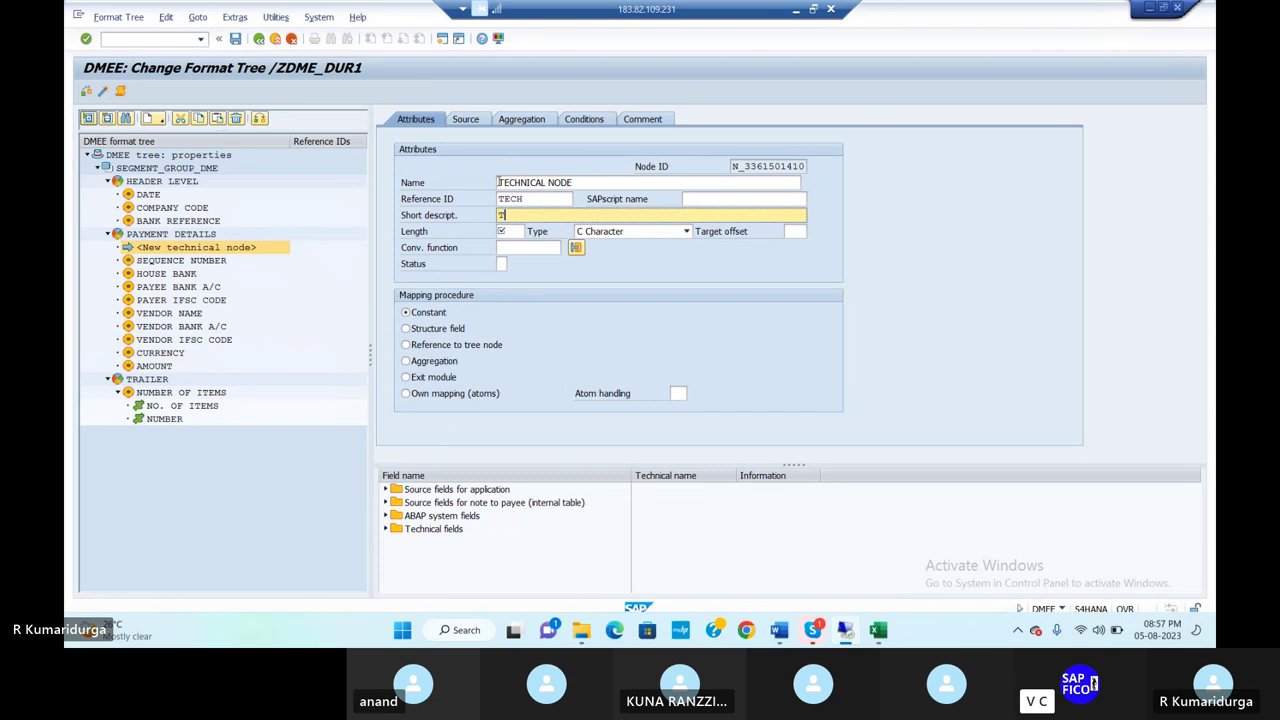
text(ECHNICAL NODE)
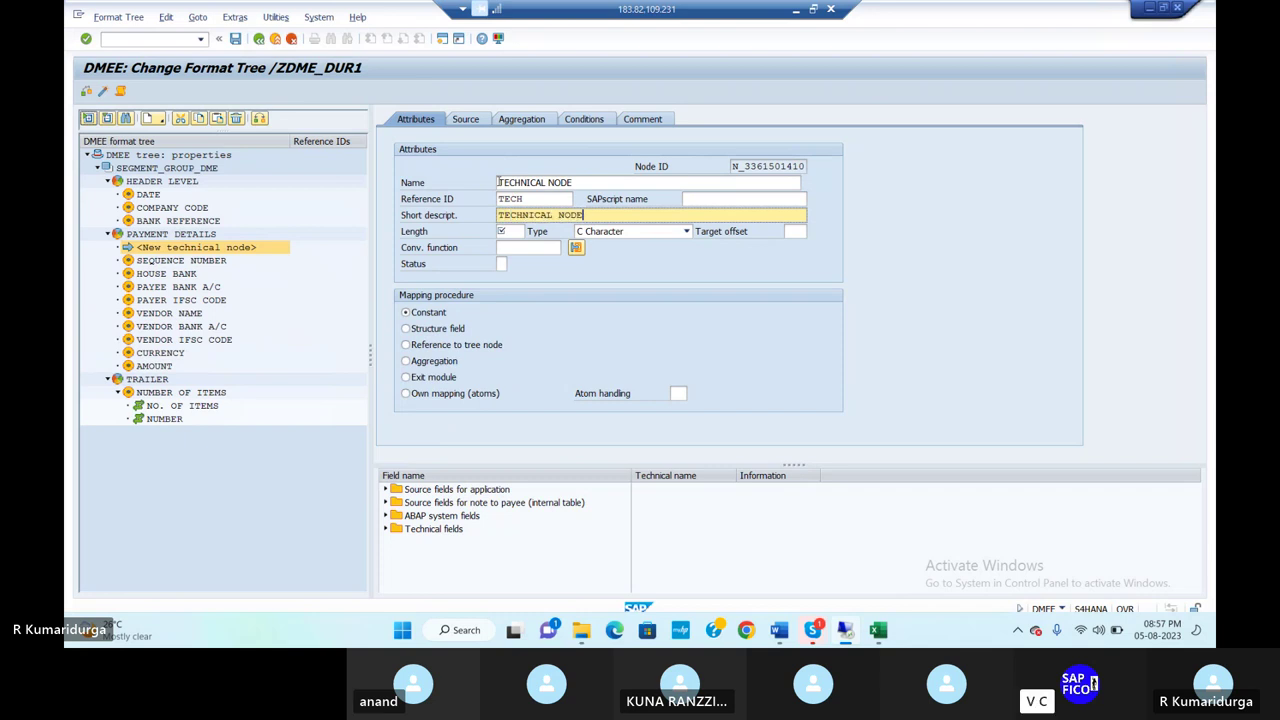
key(Tab)
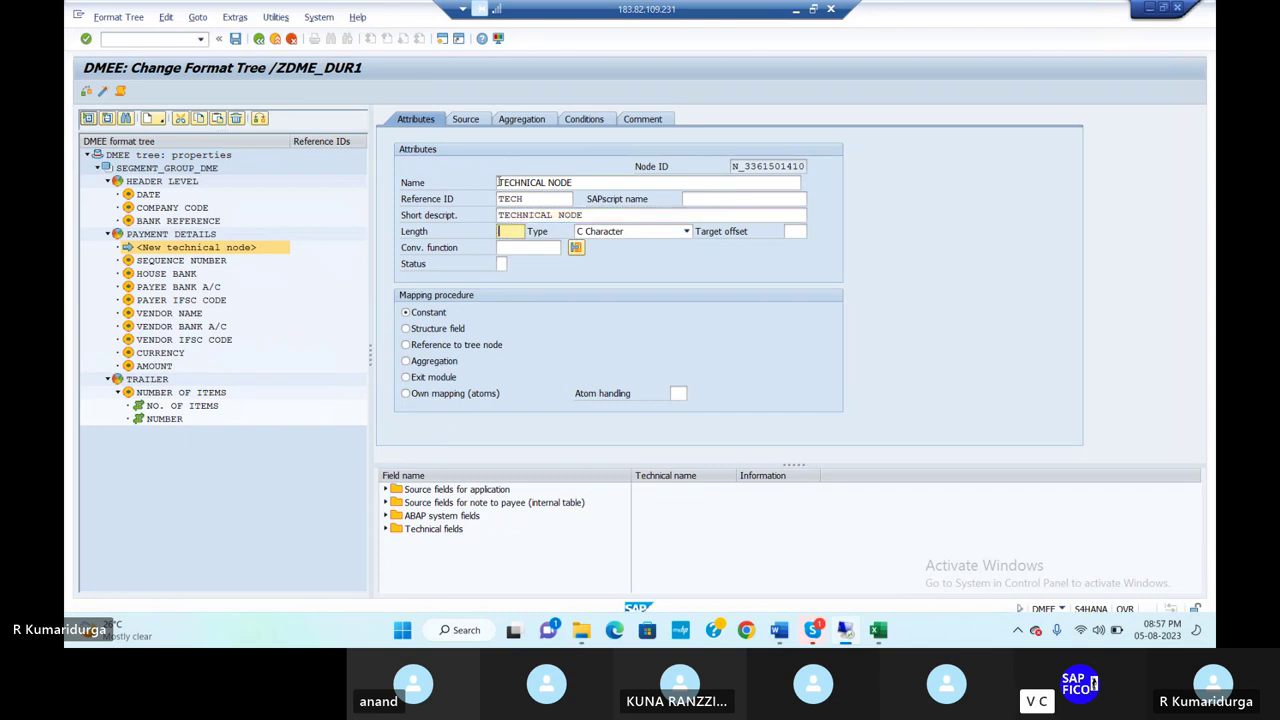
text(1)
key(Tab)
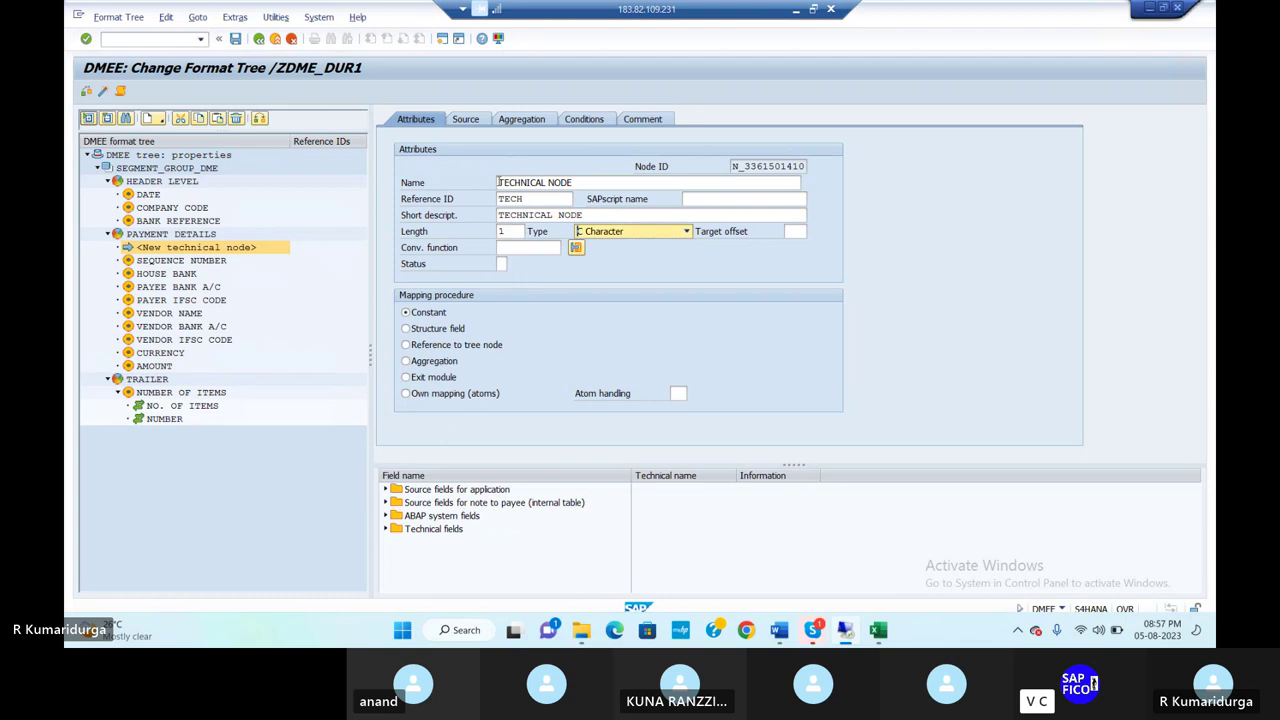
key(n)
key(Tab)
key(Tab)
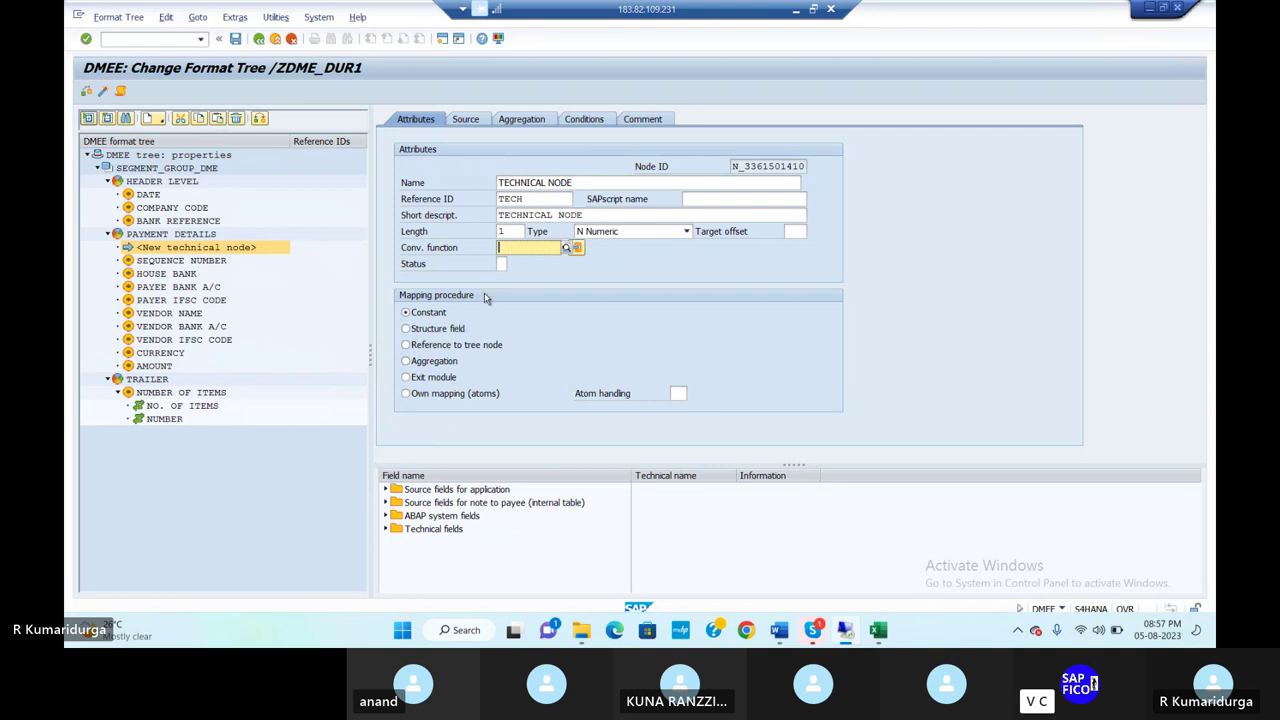
Step: Set the technical node's source constant to 1
click(466, 120)
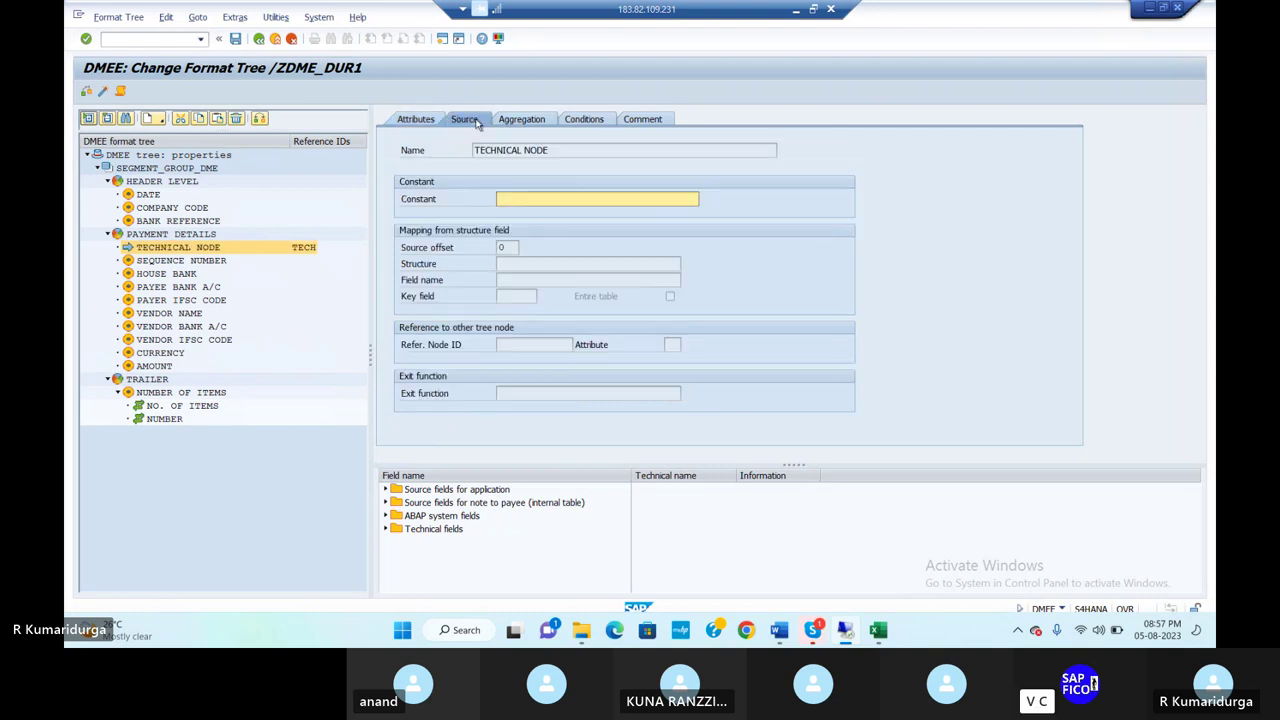
click(546, 199)
text(1)
Step: Add the comment "TECHNICAL NODE FOR DATA MEDIUM EXCHANGE" to the technical node and return to its attributes
click(648, 119)
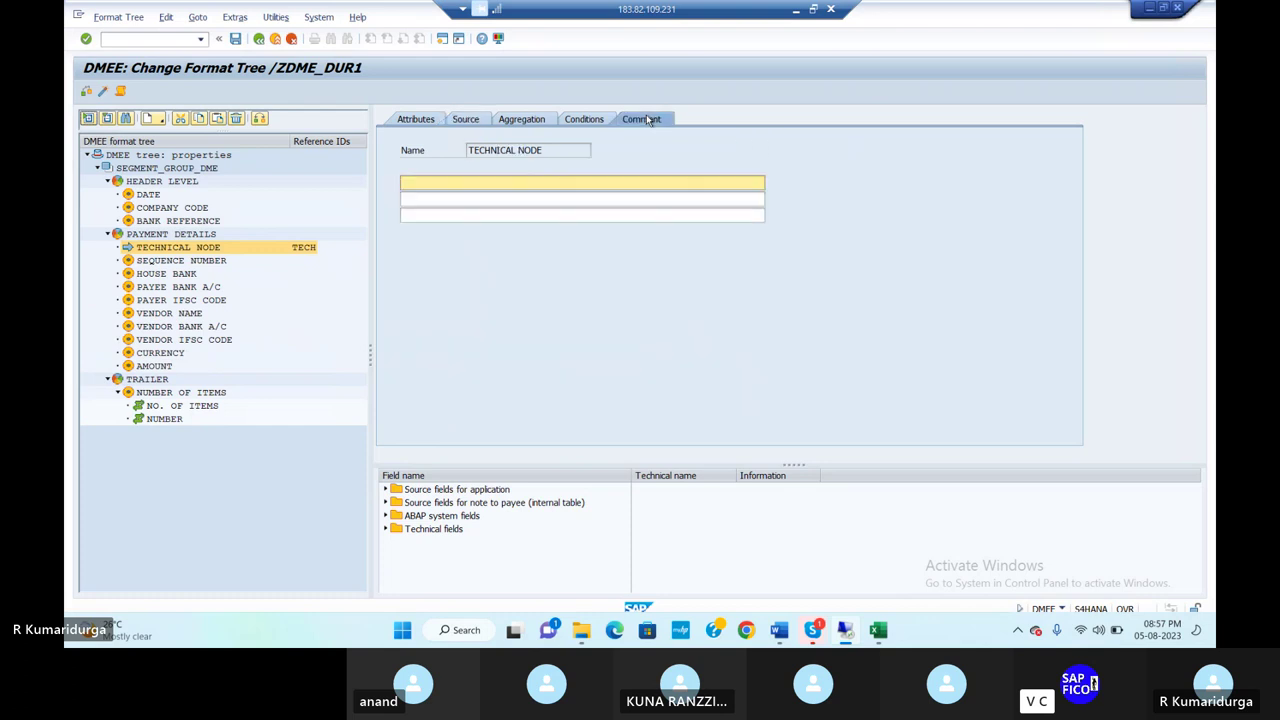
text(TECHNICAL NODE)
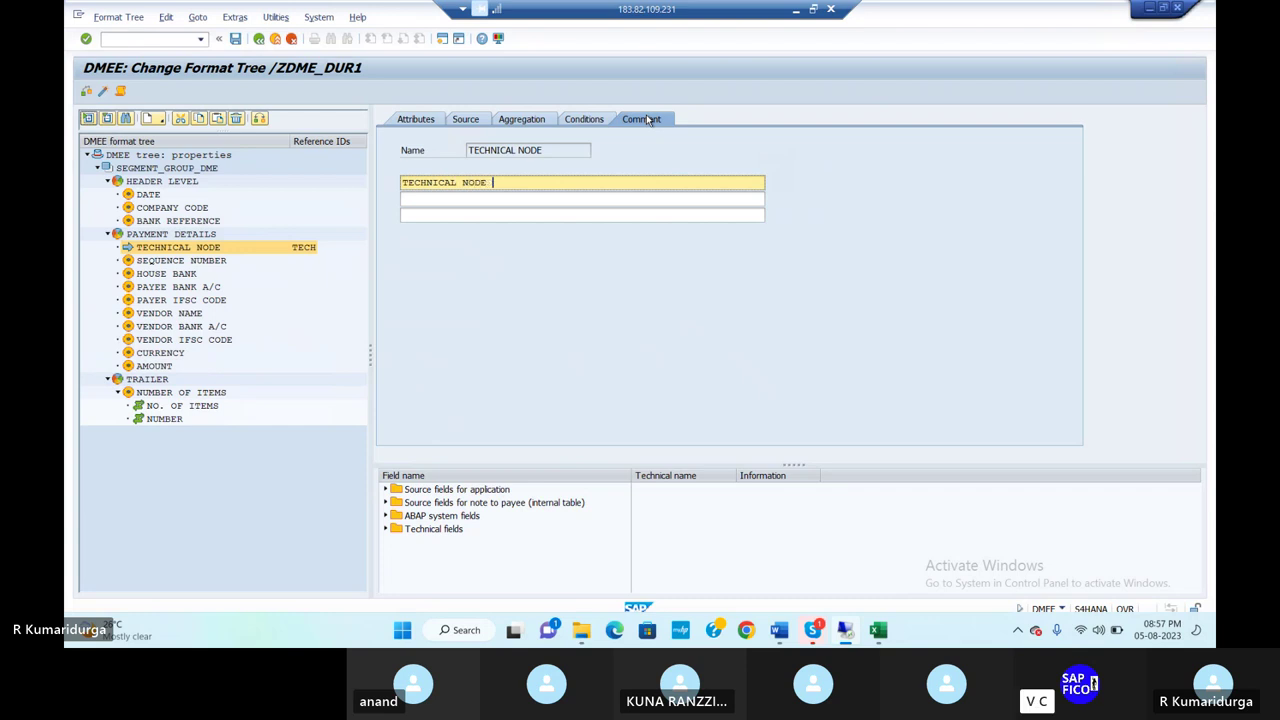
key(BackSpace)
text(FOR DATA MEDIUM EXCHANGE)
click(425, 118)
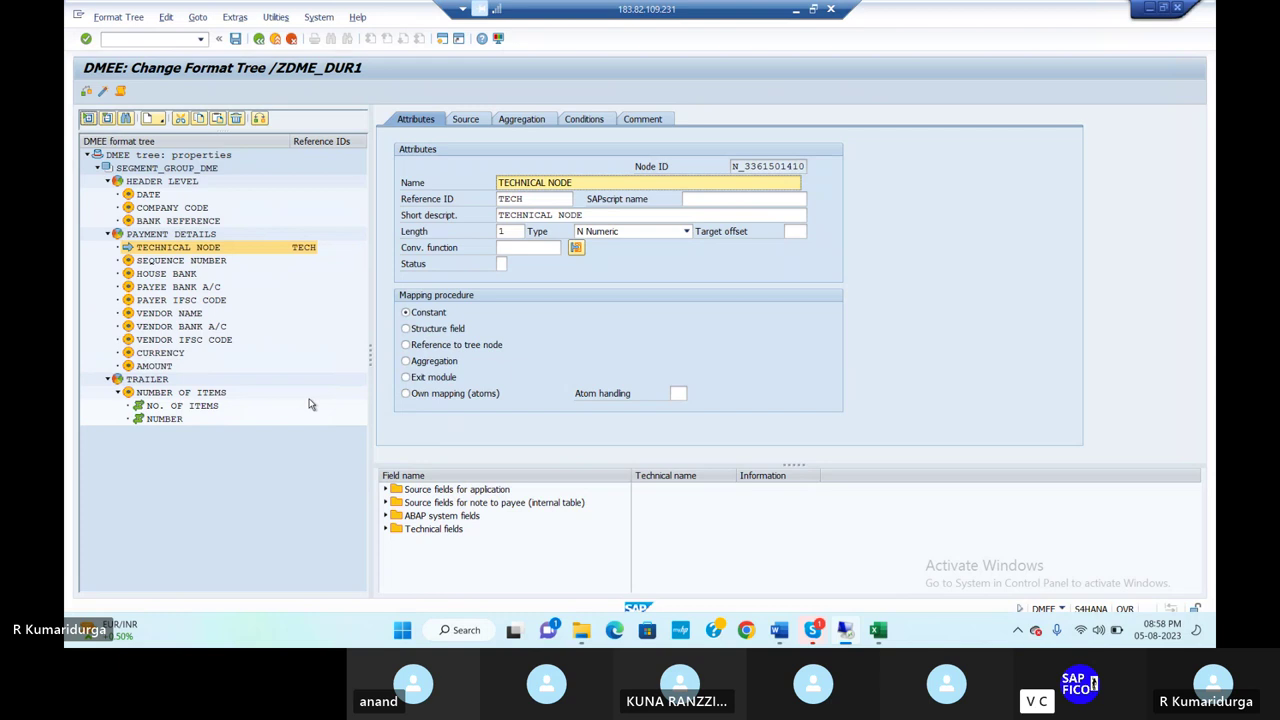
Step: Add the reference ID TECH to the aggregation of the NUMBER atom under TRAILER
click(172, 419)
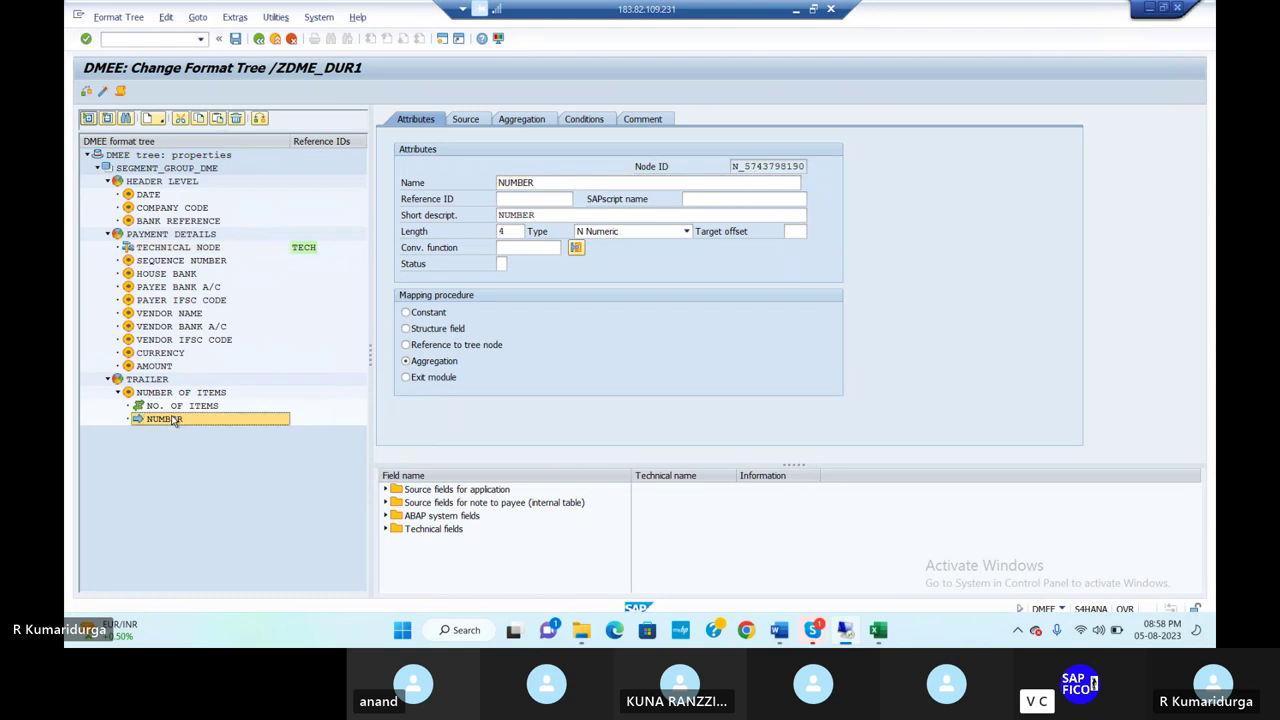
click(530, 119)
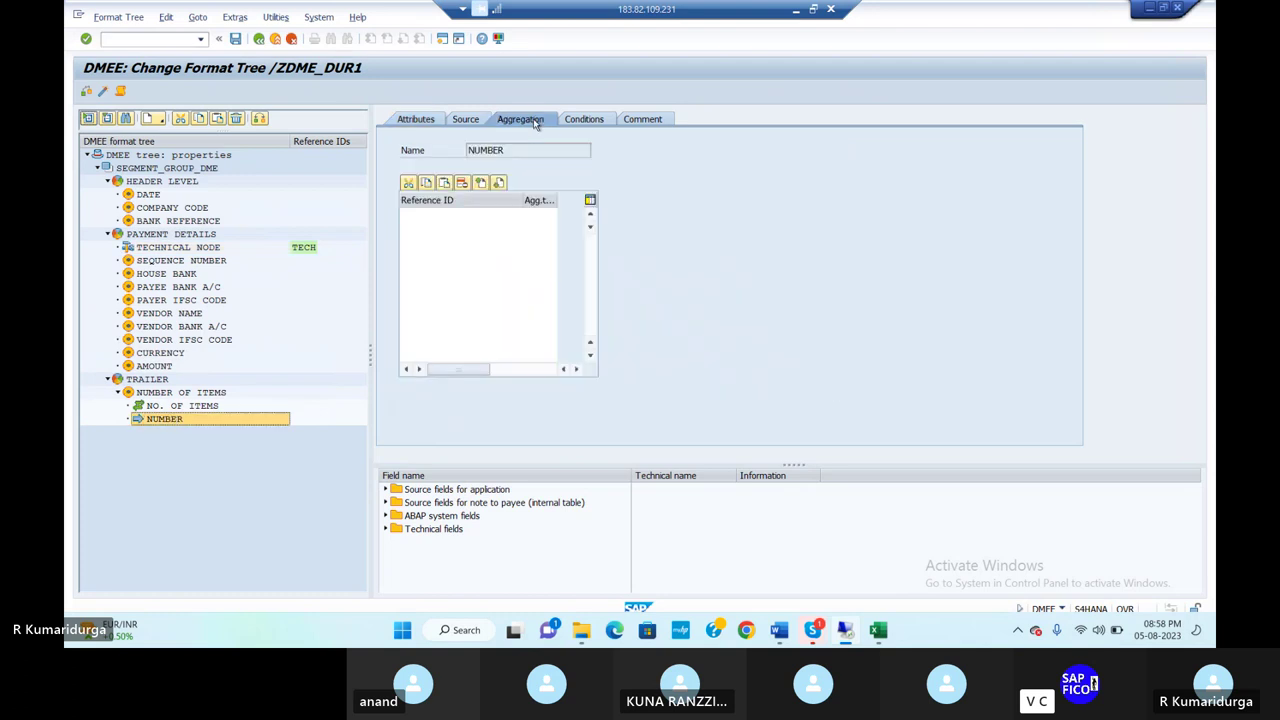
click(438, 216)
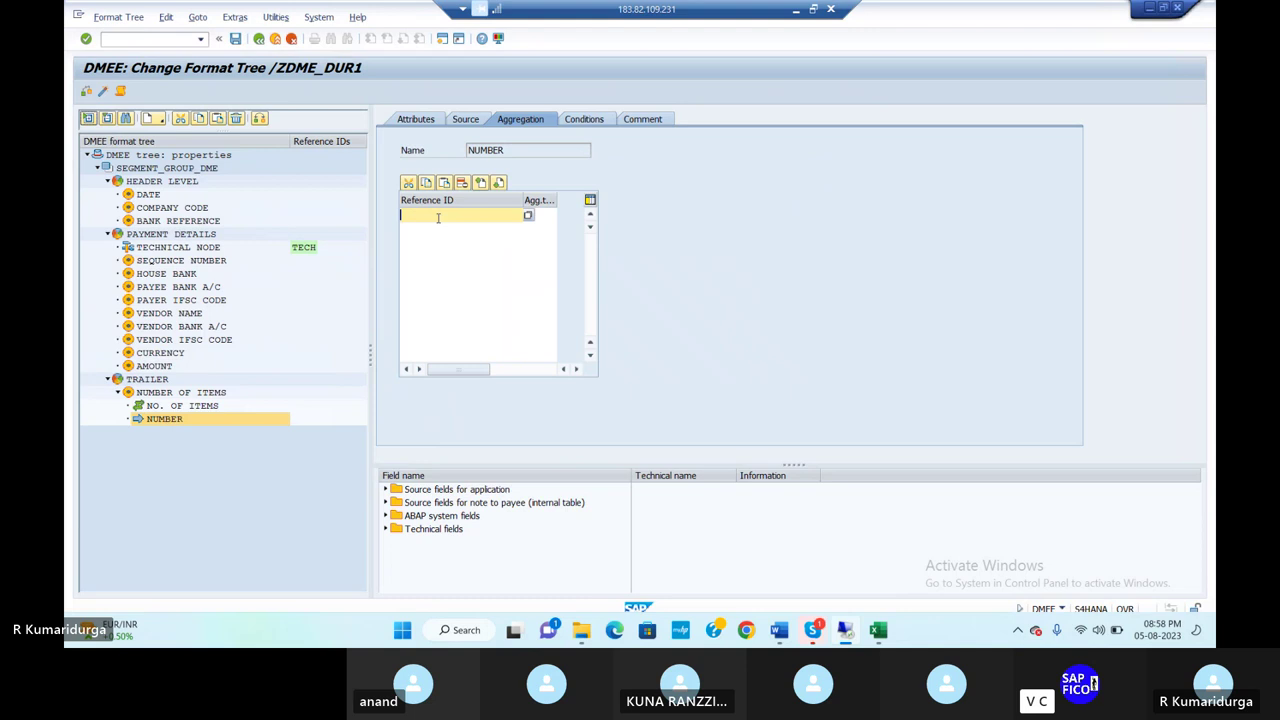
text(TE)
click(528, 216)
click(532, 224)
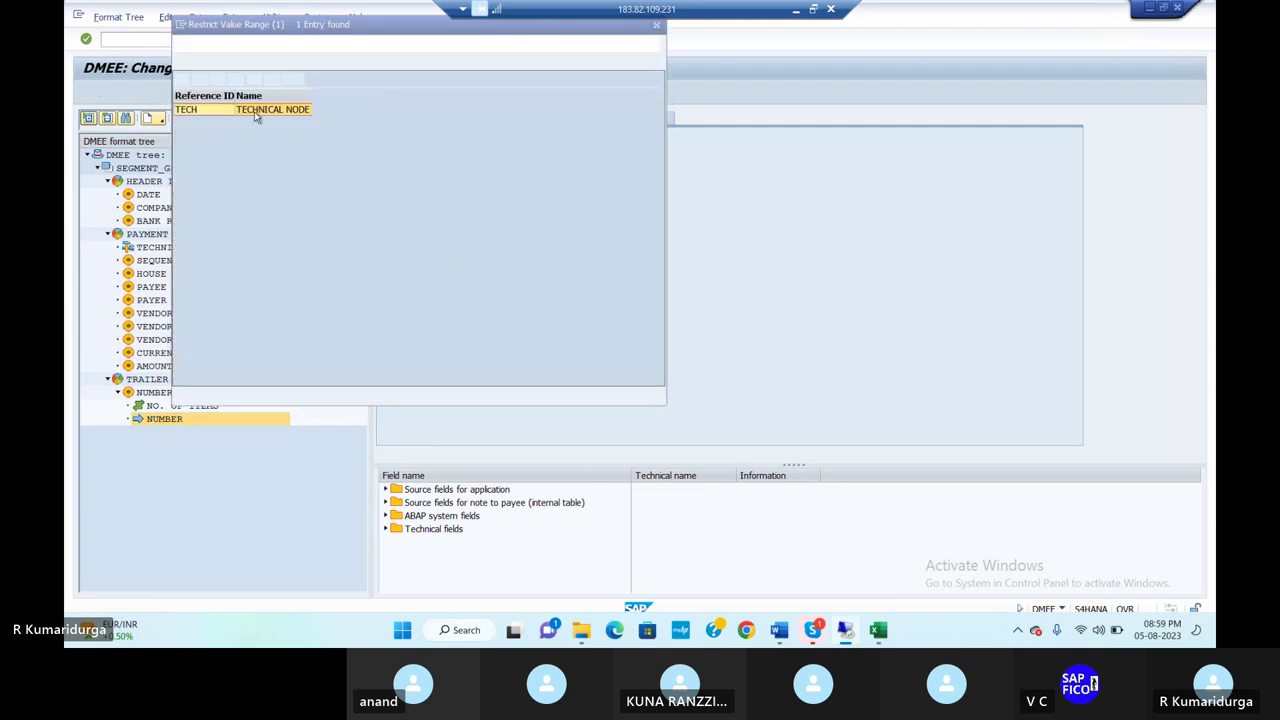
double_click(262, 107)
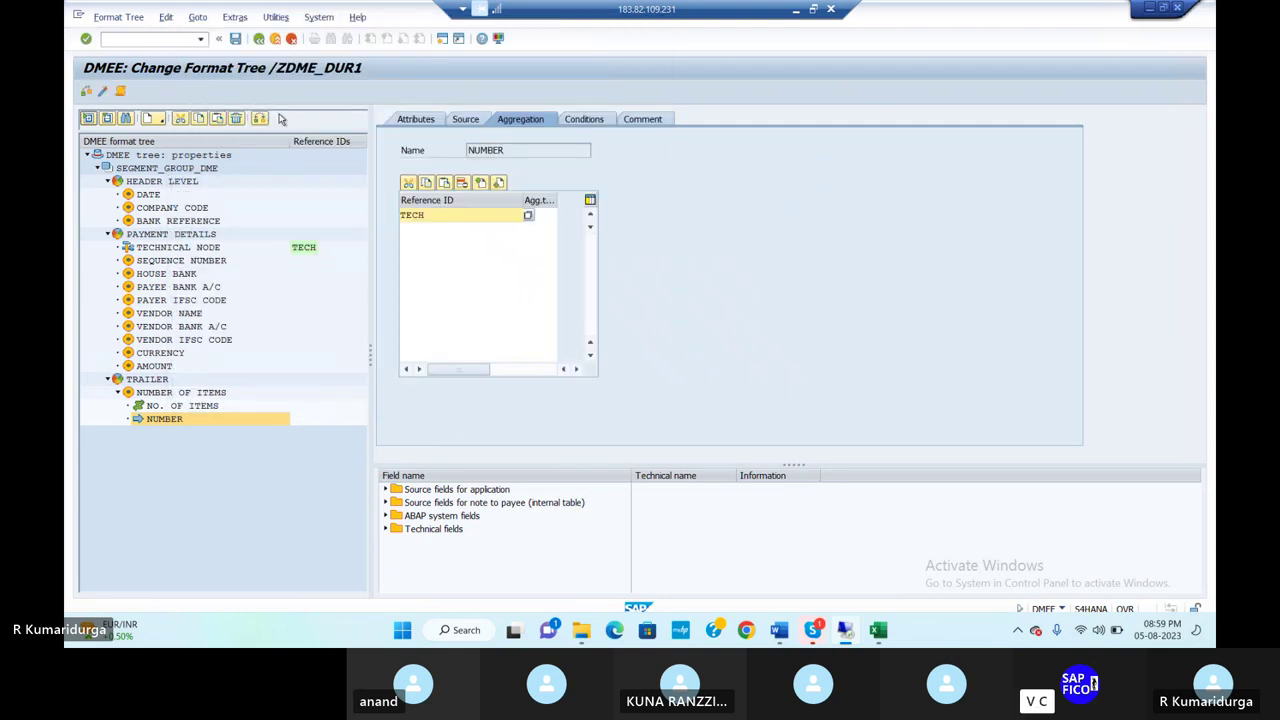
Step: Set the aggregation type of NUMBER's TECH reference to 2, Number of Occurrences, and return to the atom's attributes
click(540, 222)
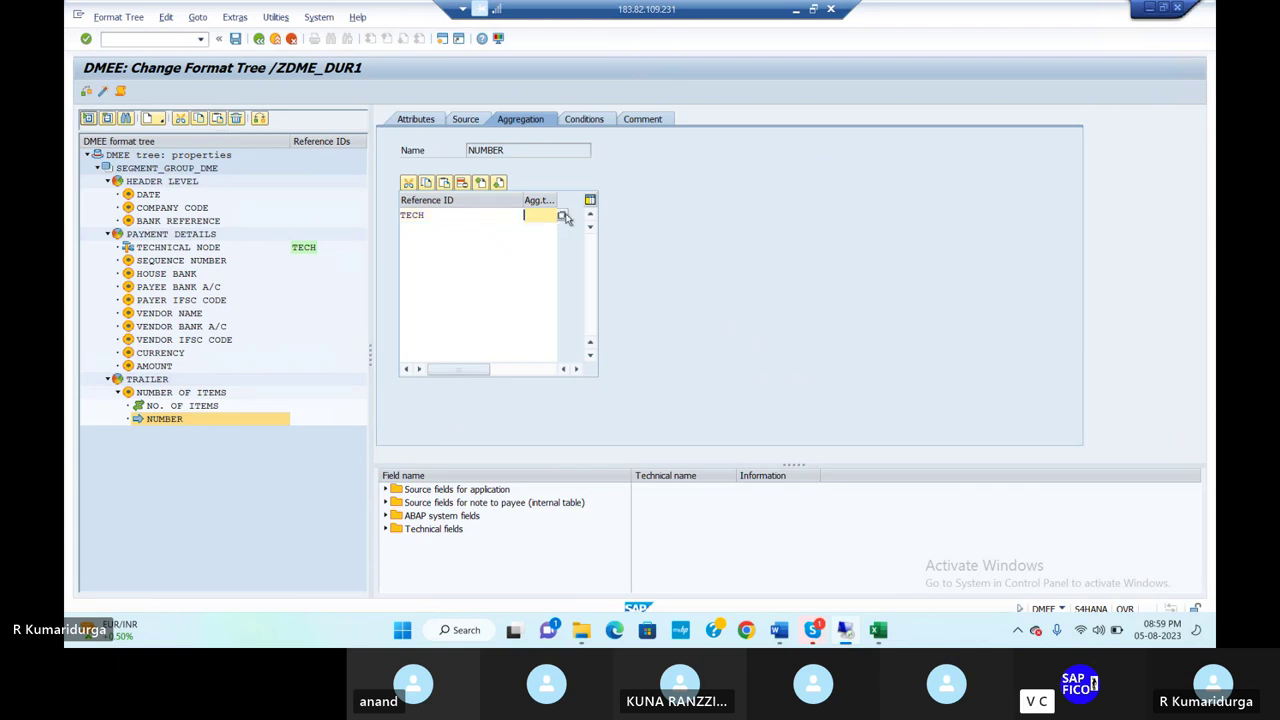
click(563, 217)
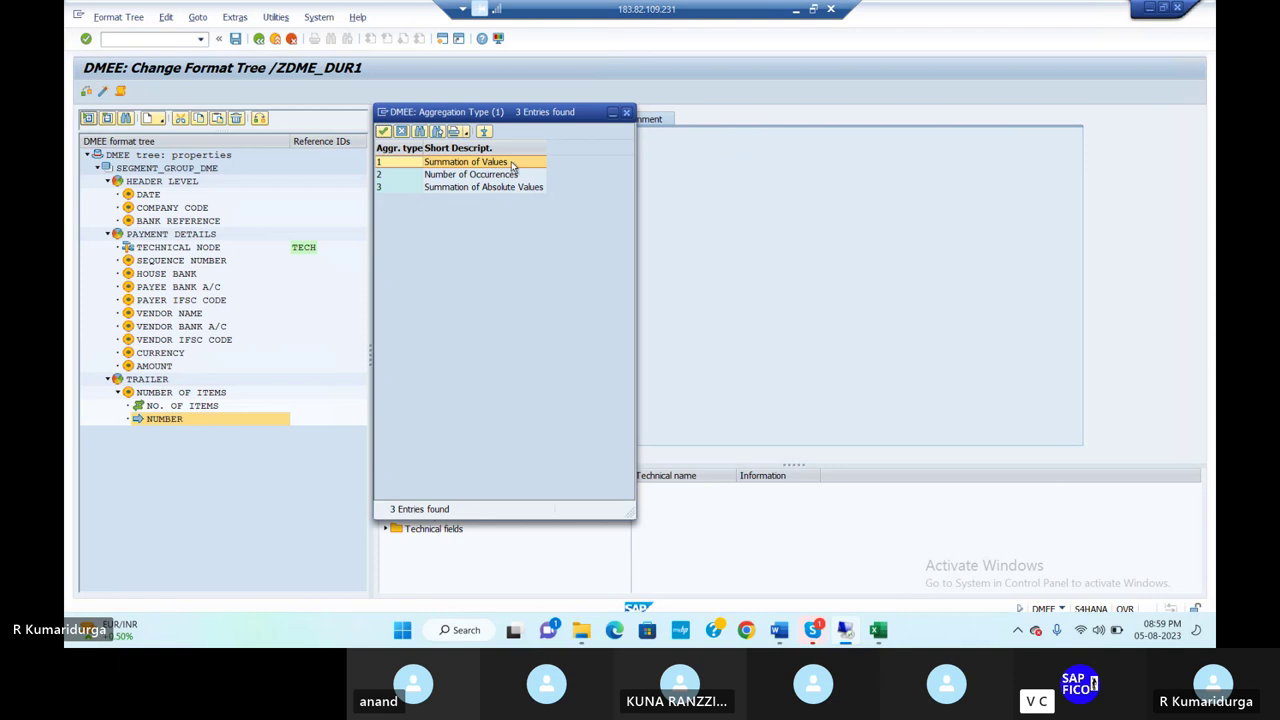
click(503, 176)
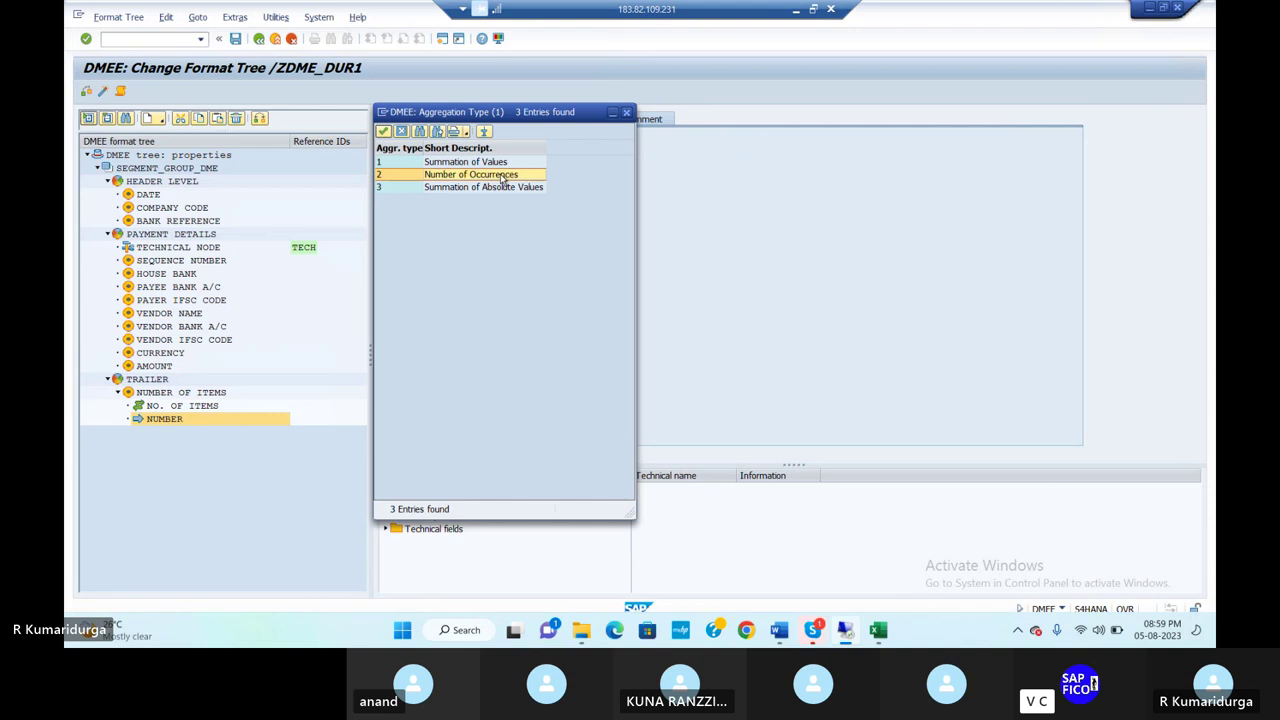
click(503, 177)
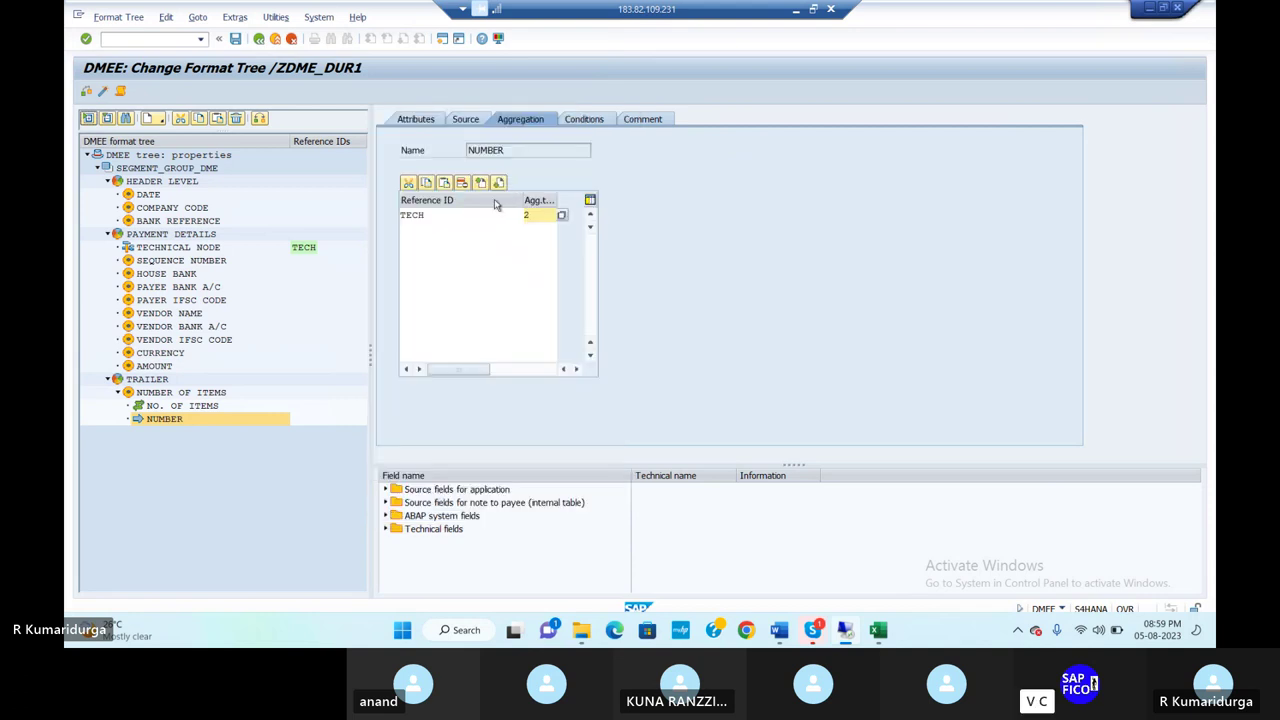
click(416, 119)
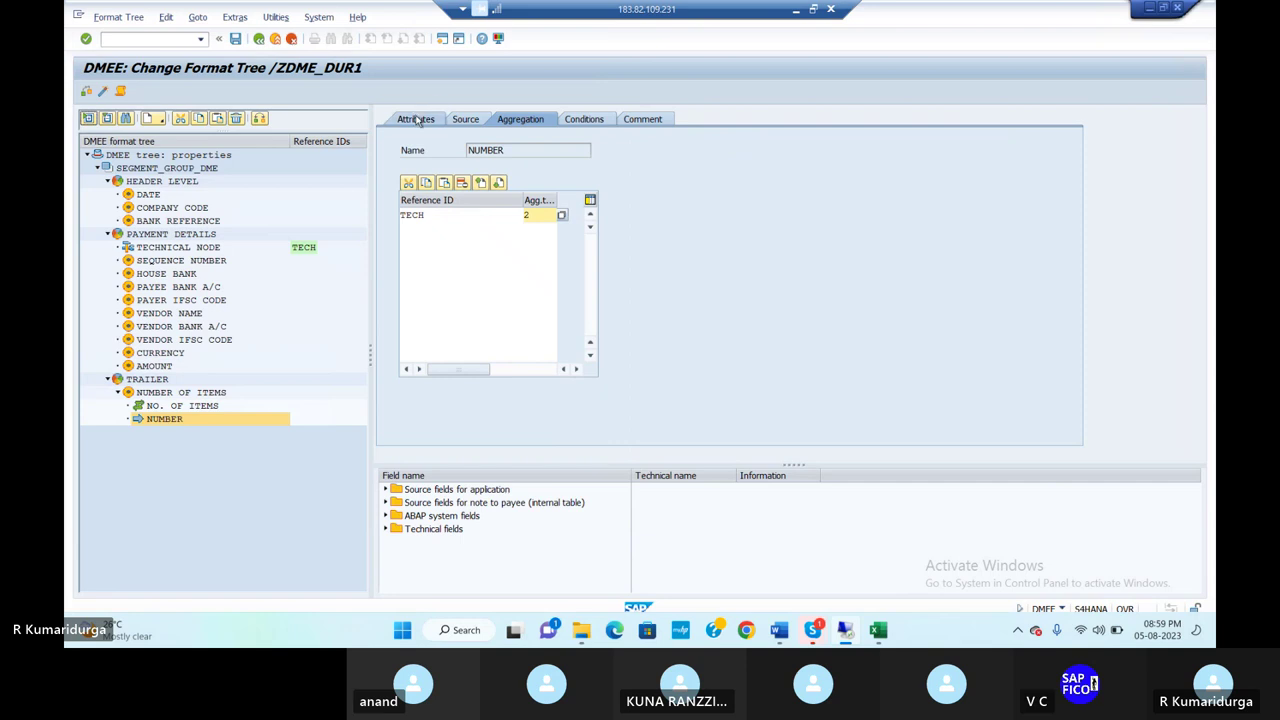
Step: Review the NUMBER atom's comment and attributes, and the attributes of the AMOUNT element under PAYMENT DETAILS
click(642, 120)
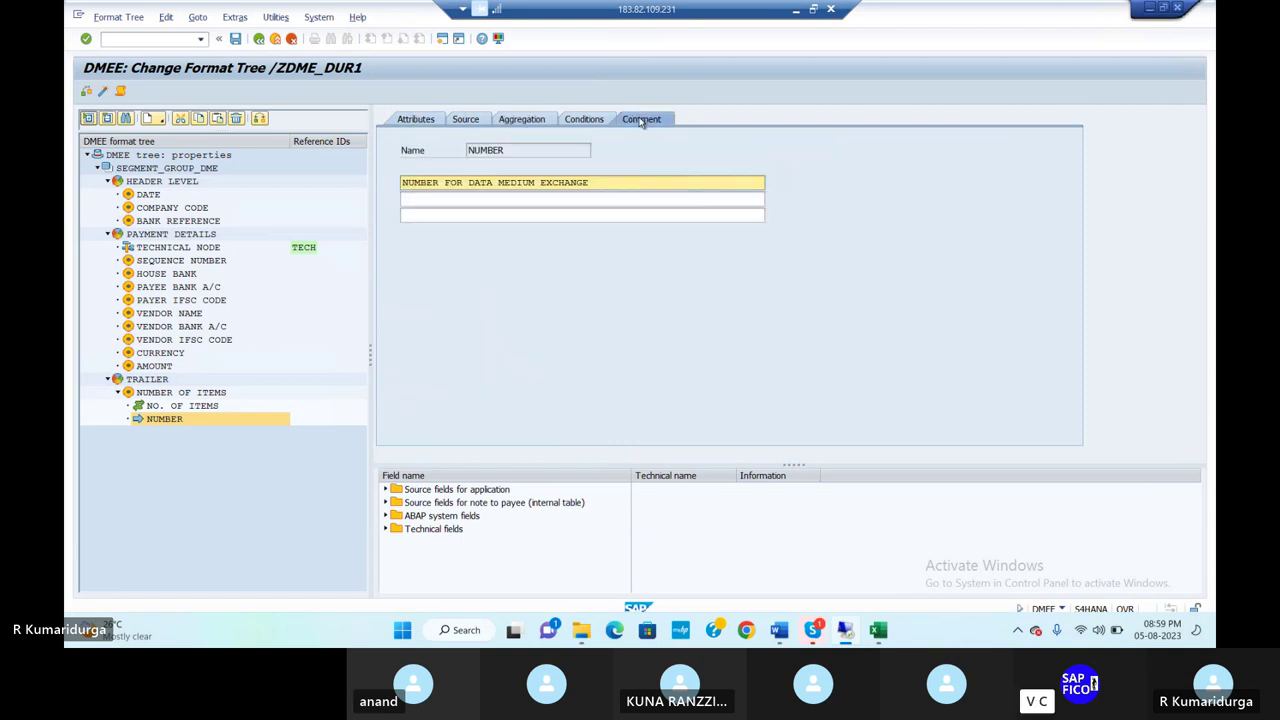
click(416, 120)
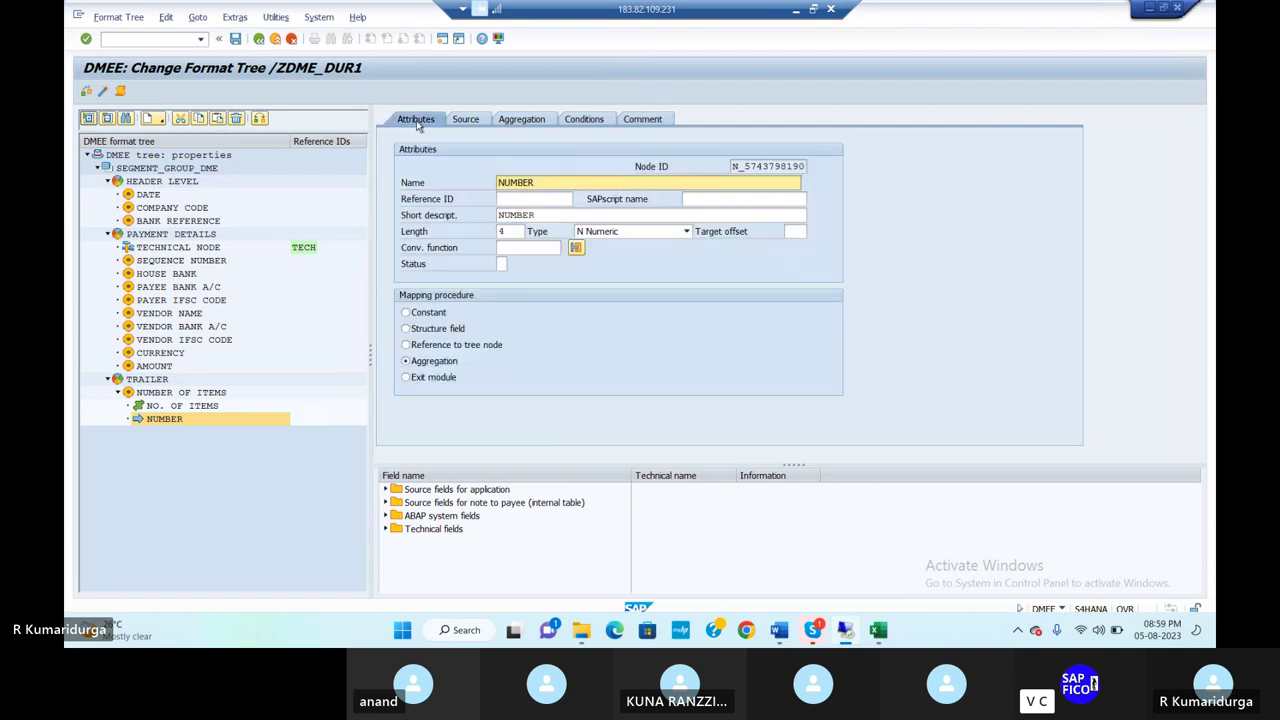
click(170, 368)
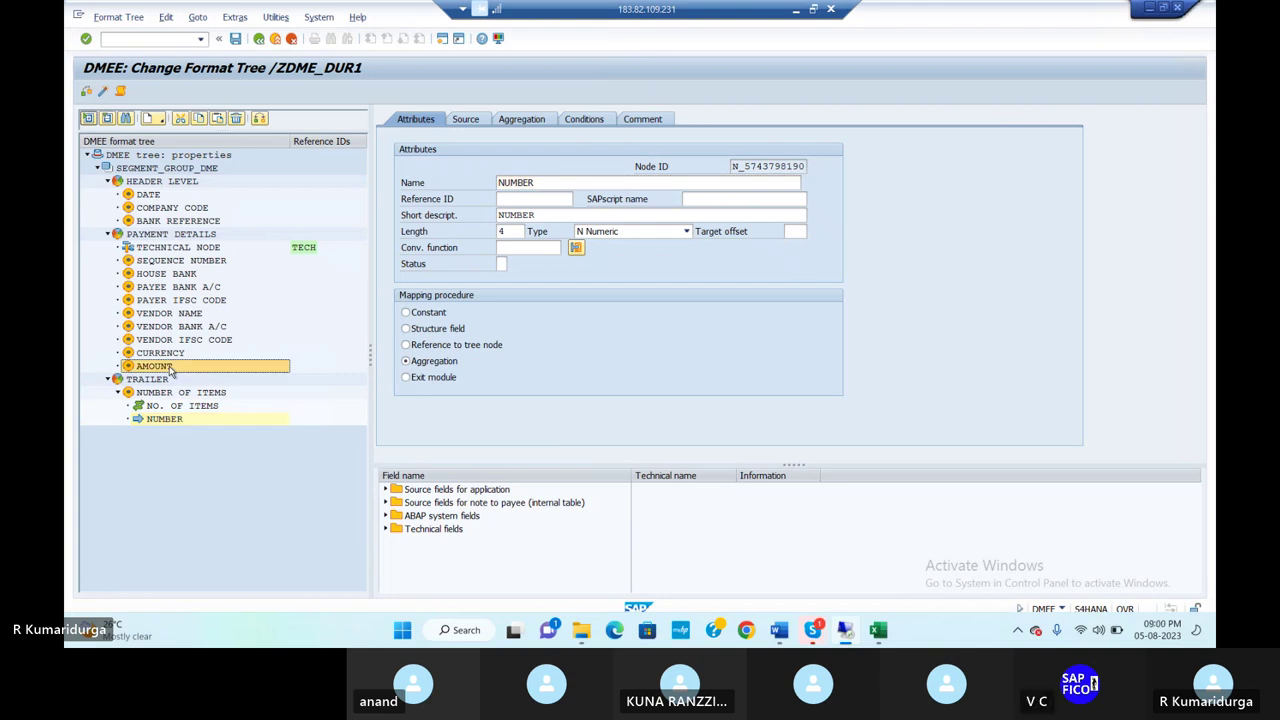
double_click(170, 368)
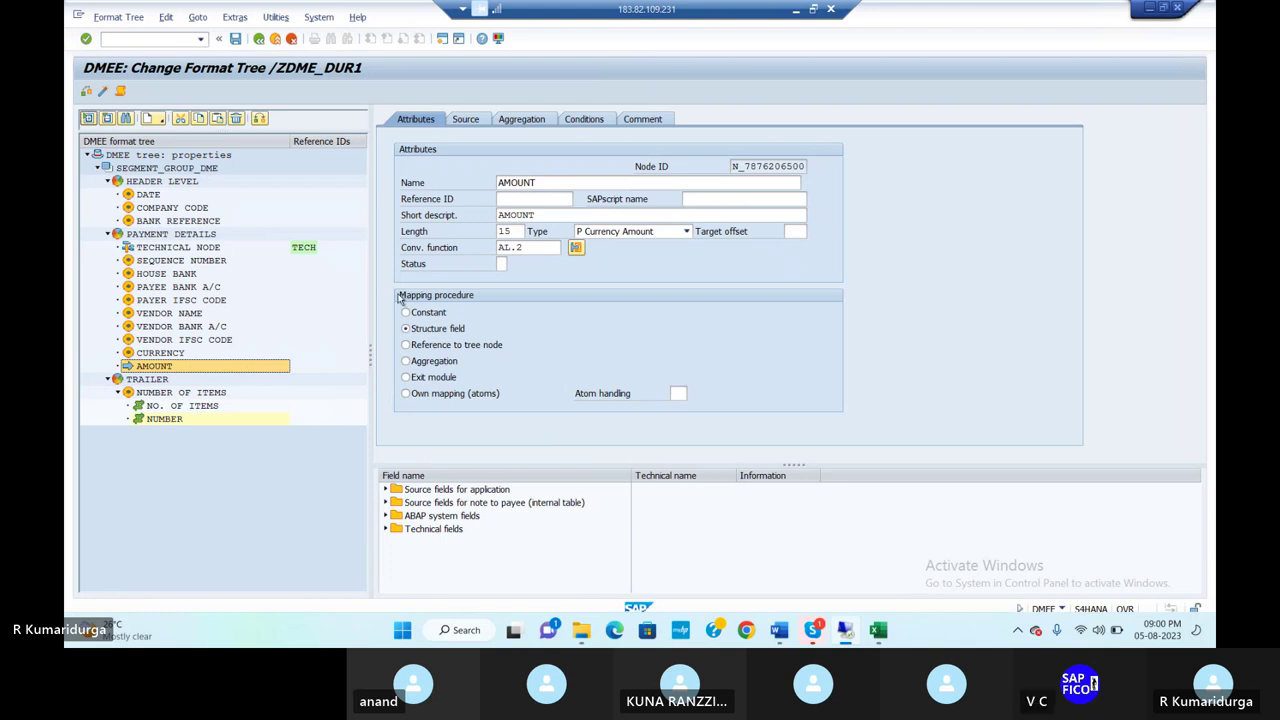
click(506, 198)
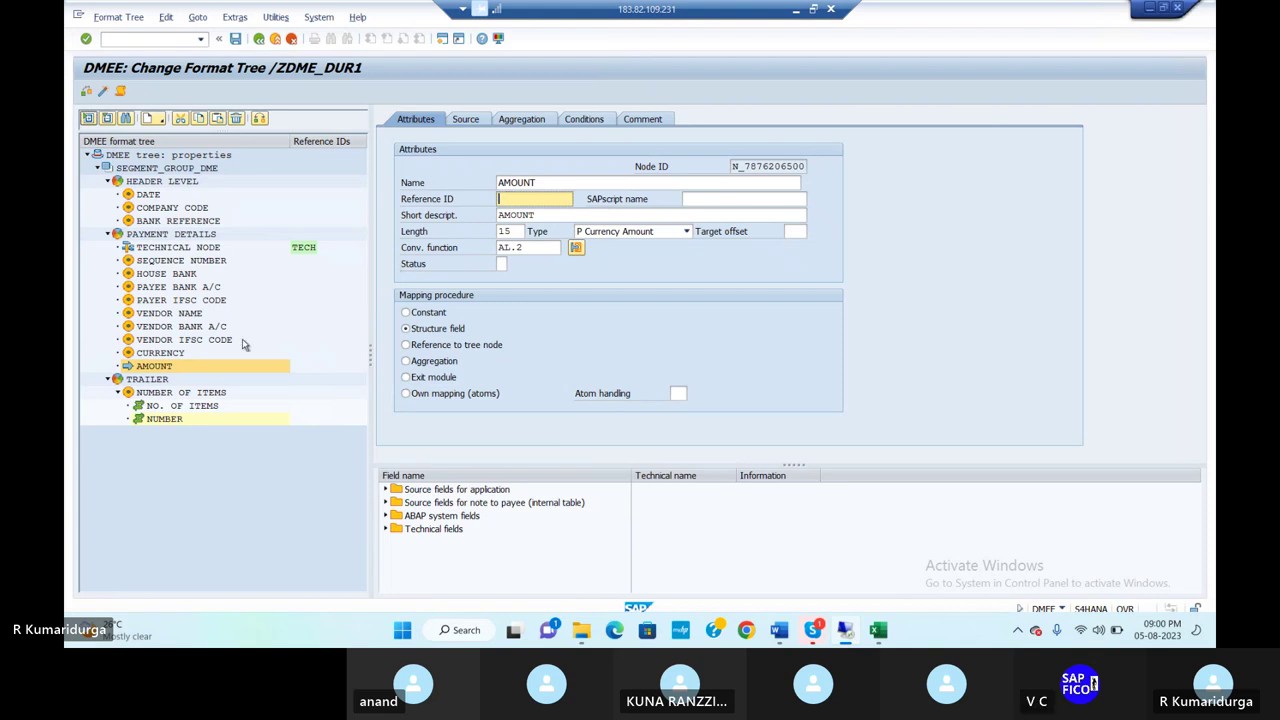
Step: Create an element under the TRAILER segment with TOTAL AMOUNT as its name and short description
click(150, 379)
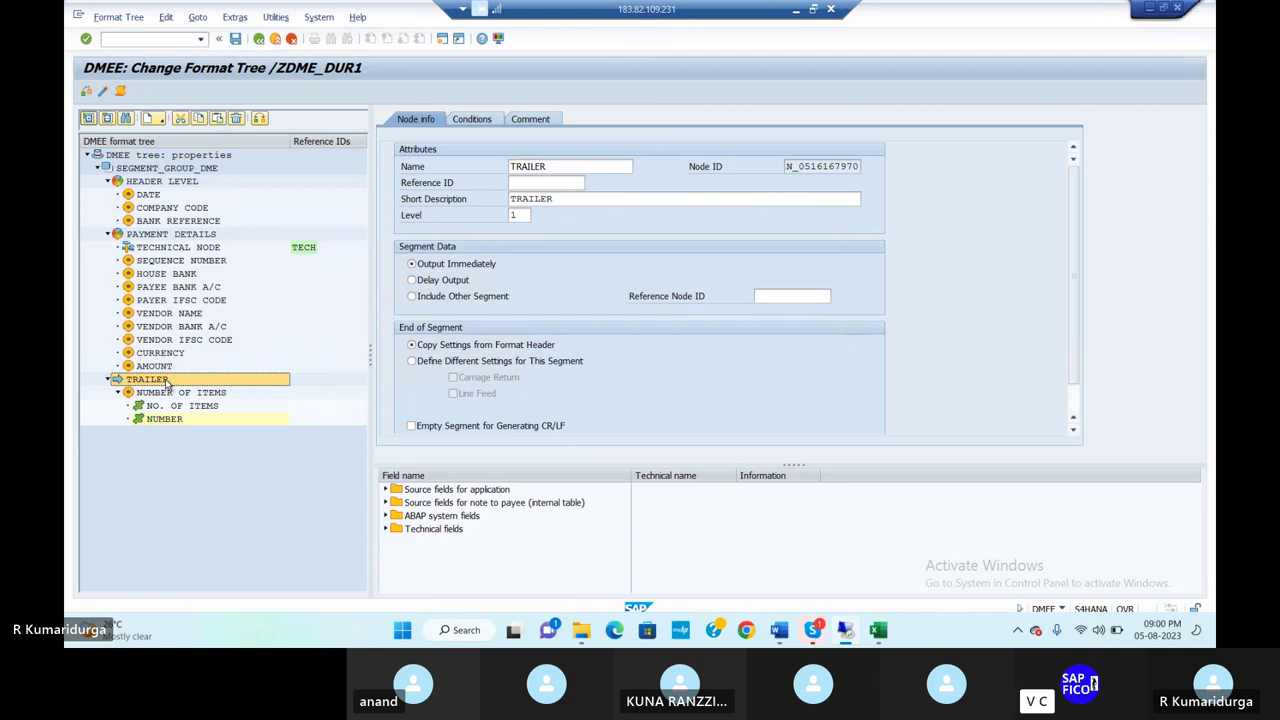
right_click(167, 384)
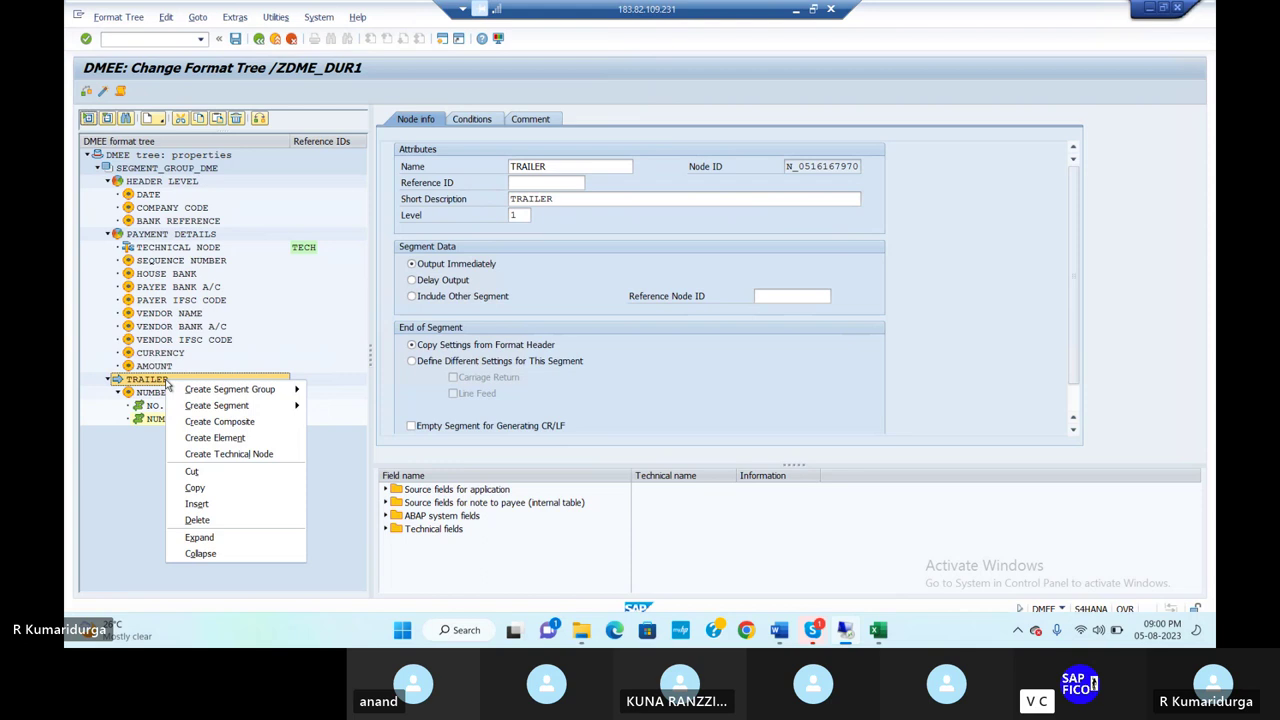
mouse_move(192, 392)
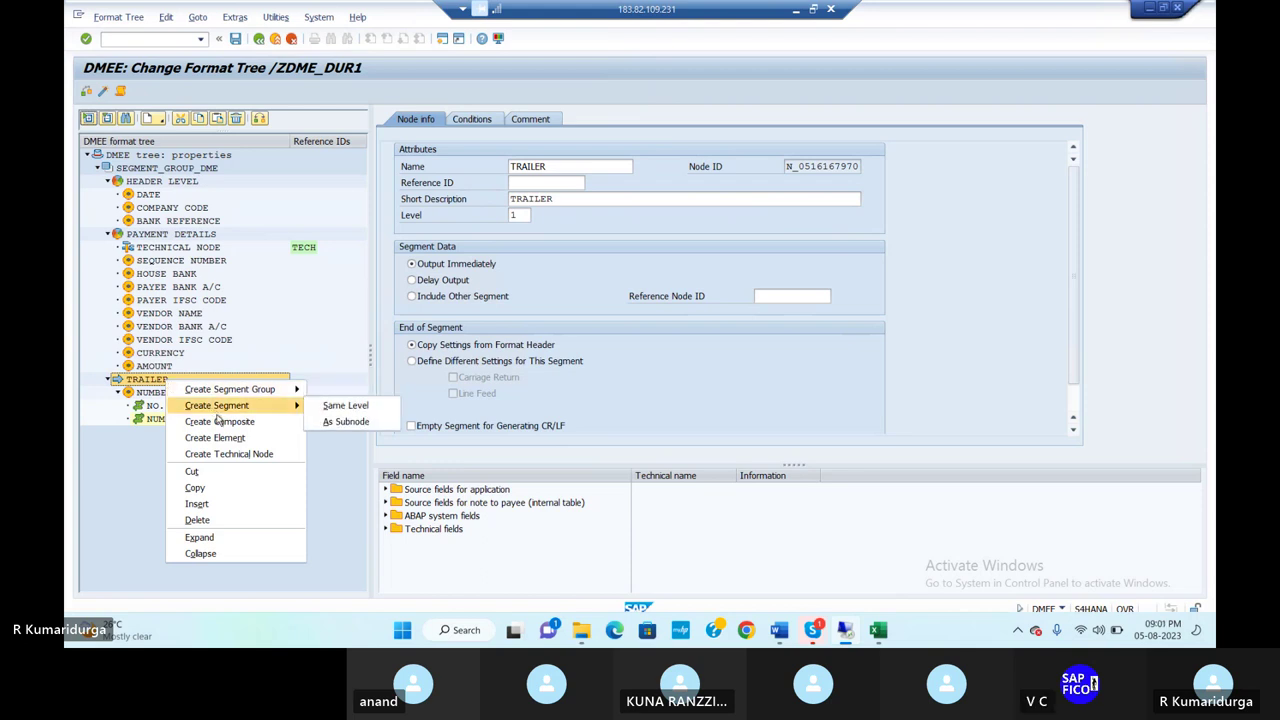
click(233, 441)
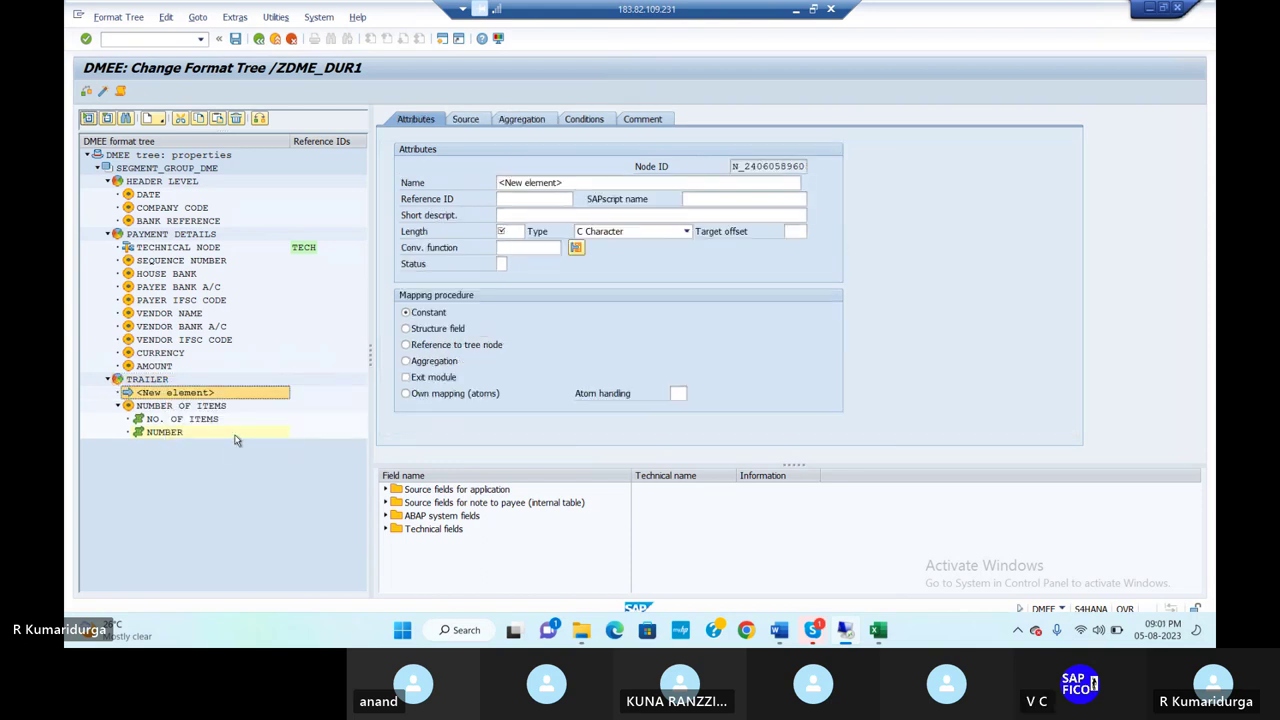
click(500, 183)
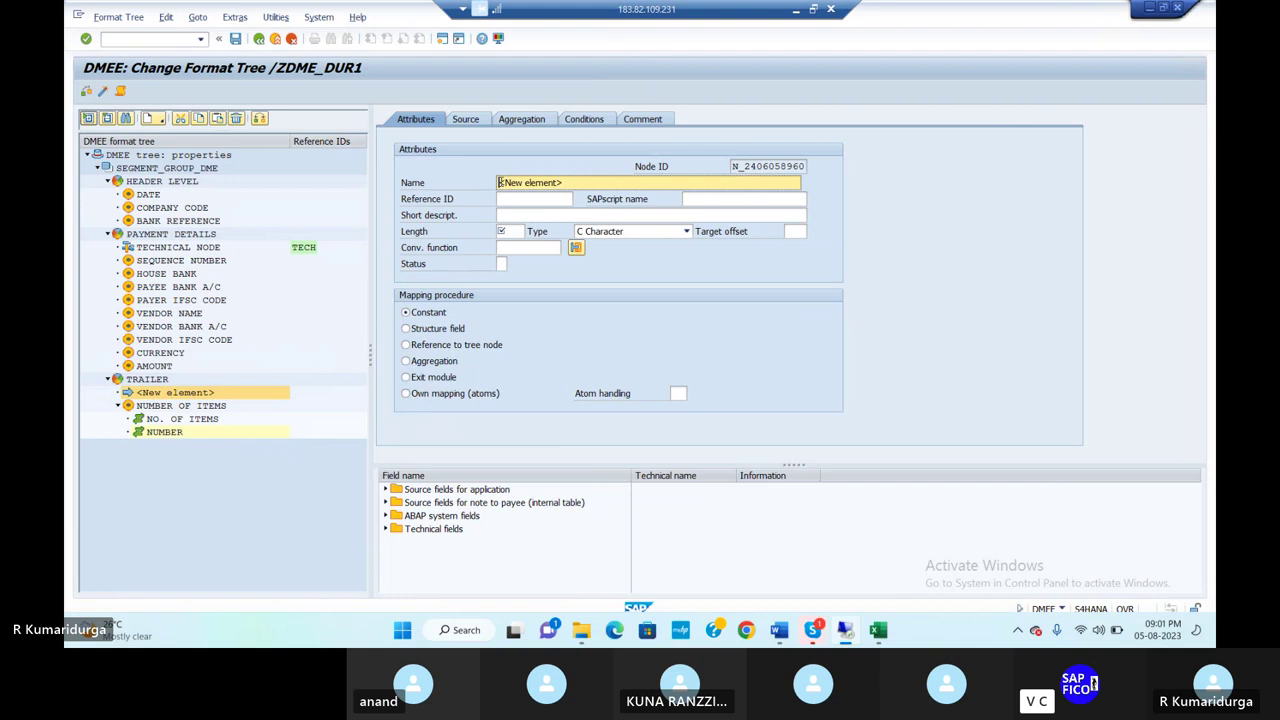
text(TOTAL AMOUNT)
key(Delete)
click(511, 214)
text(T)
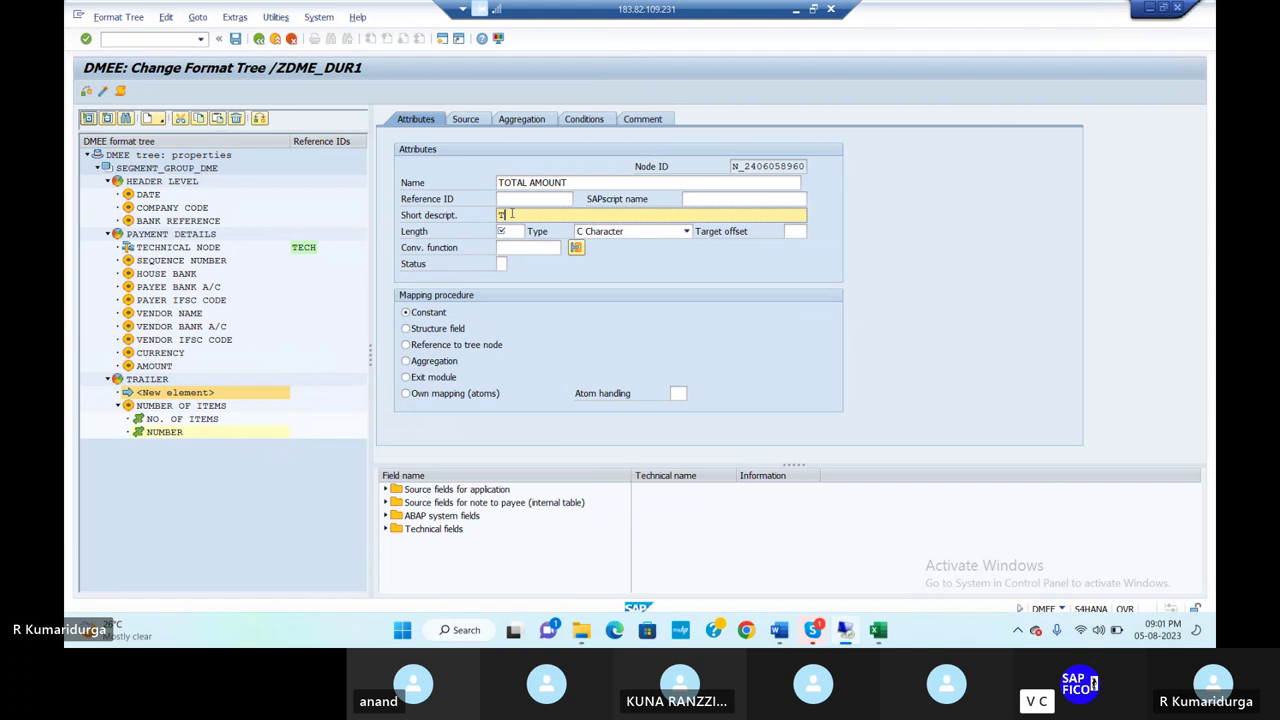
text(OTAL AMOUNT)
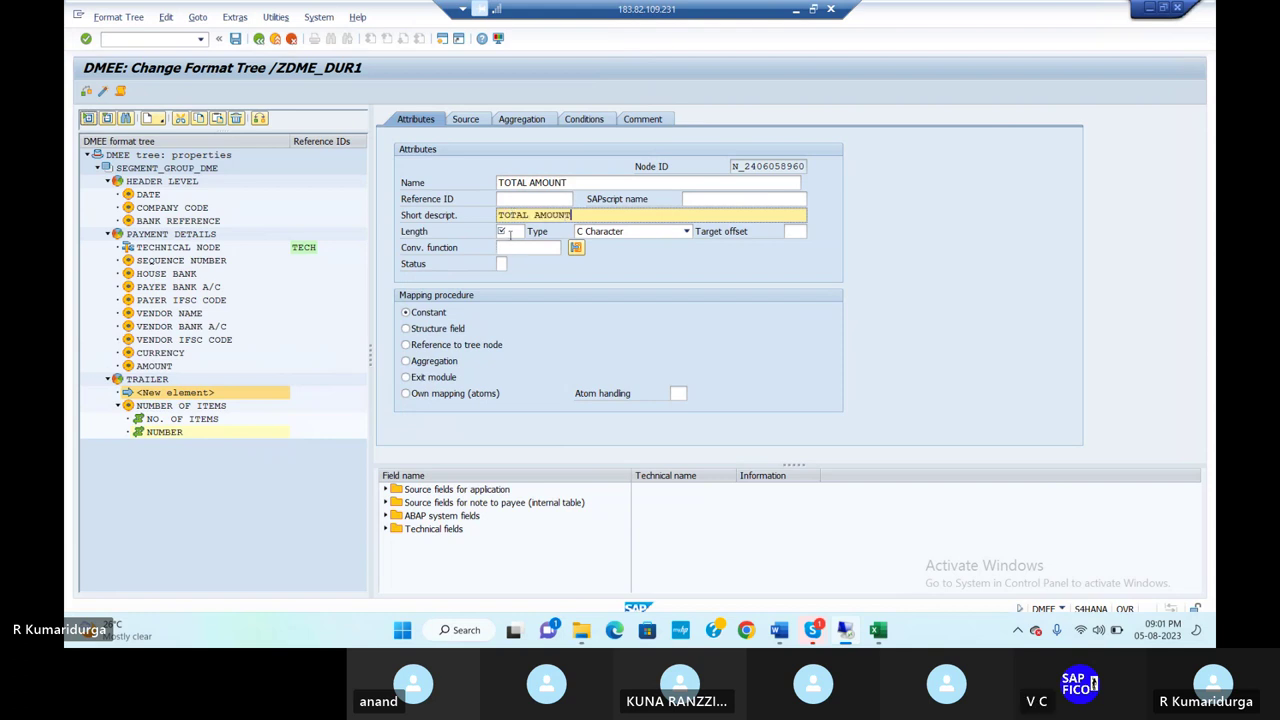
Step: Give the TOTAL AMOUNT element length 12, type P Currency Amount and the Aggregation mapping procedure
click(509, 232)
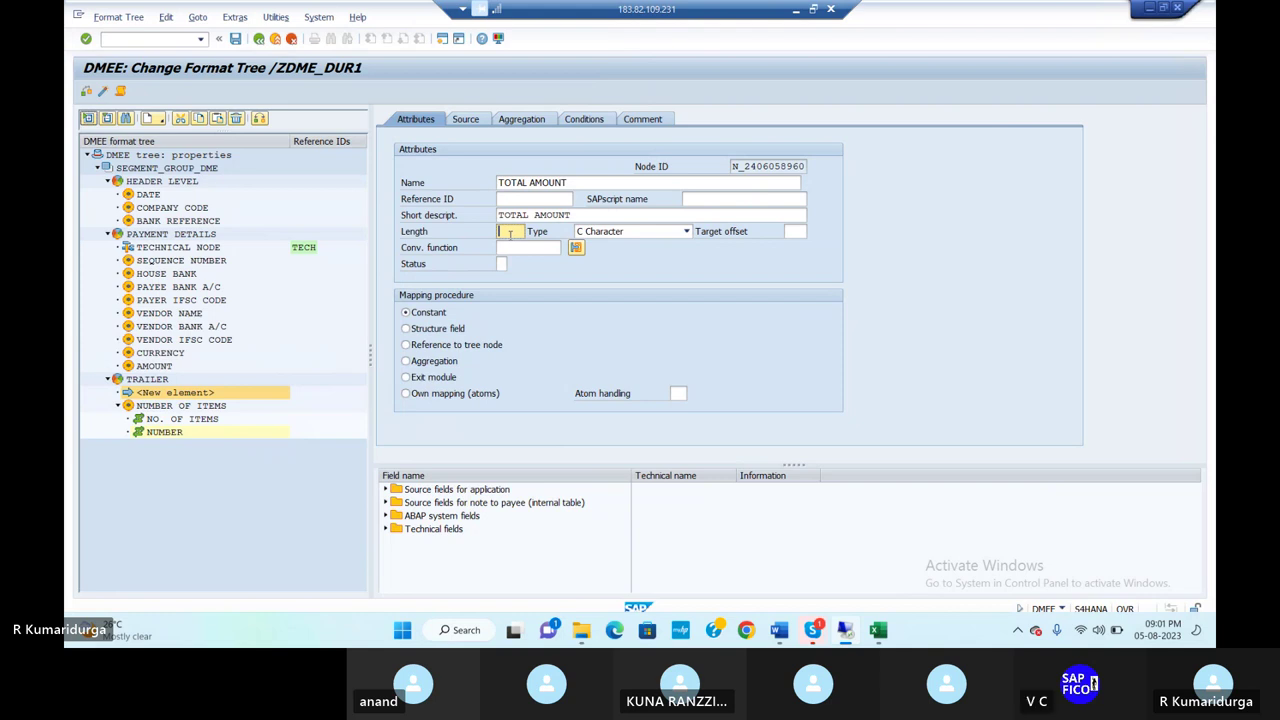
text(12)
click(610, 239)
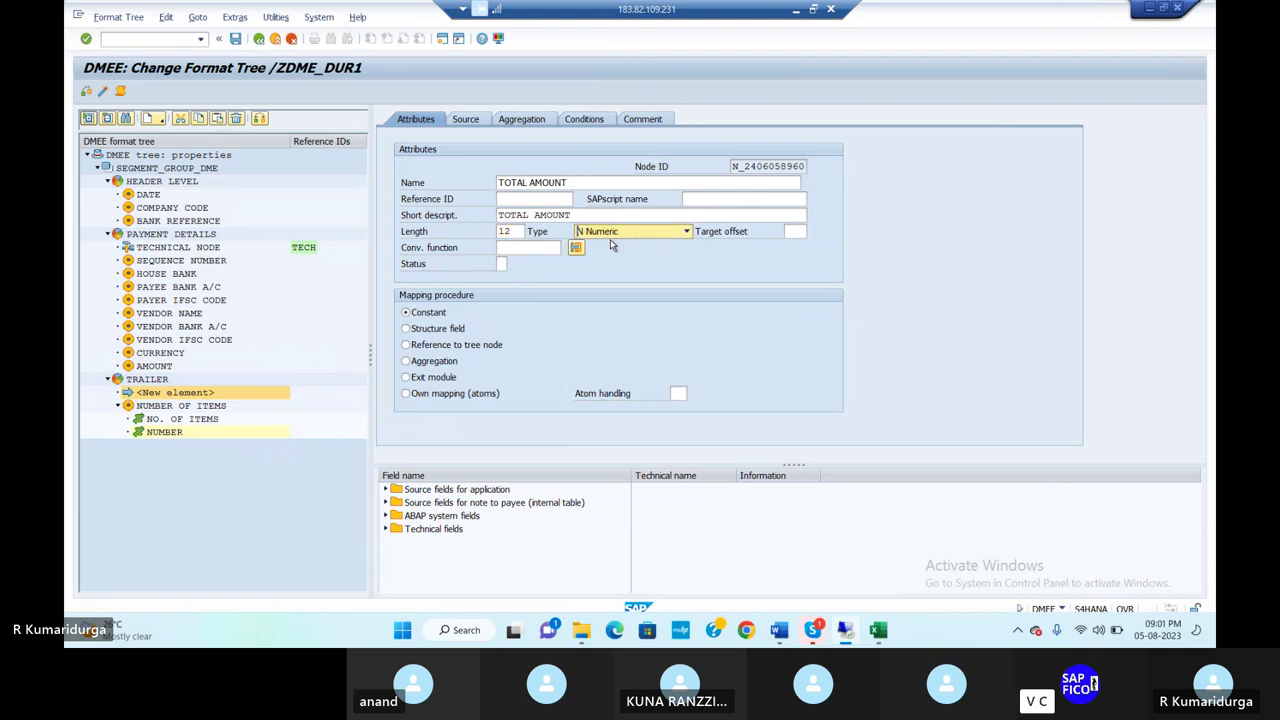
click(612, 236)
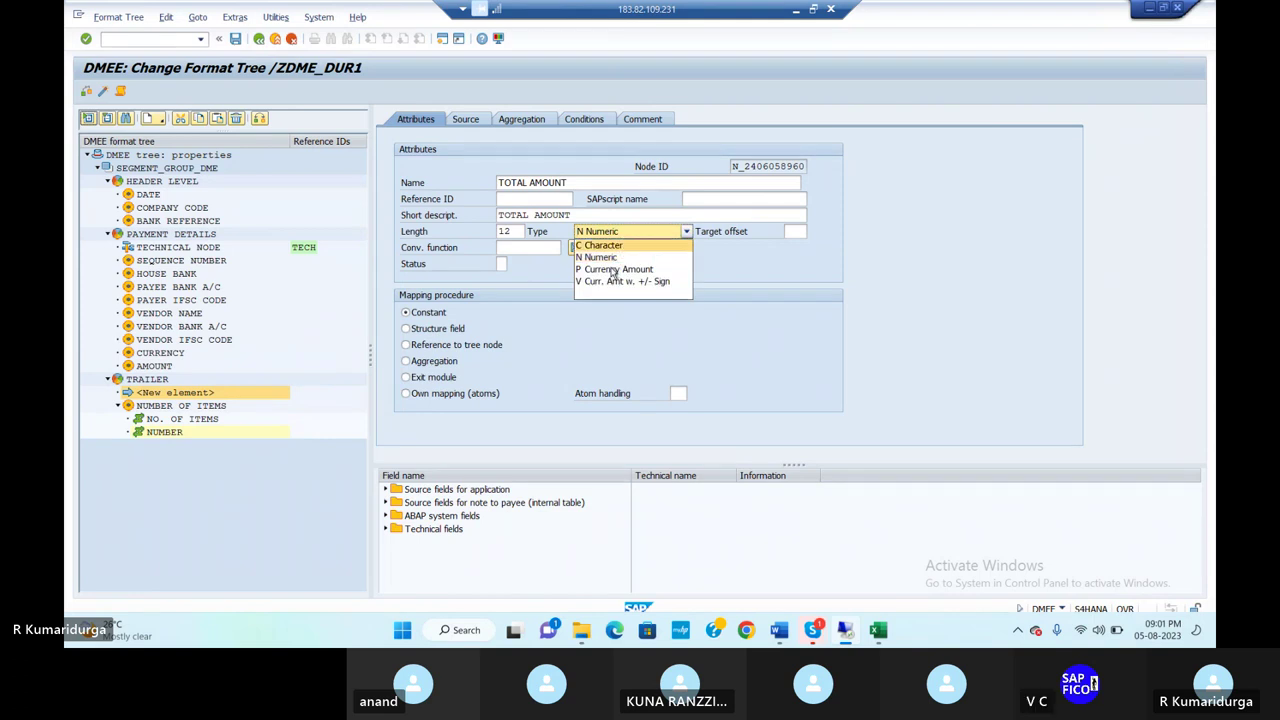
click(613, 269)
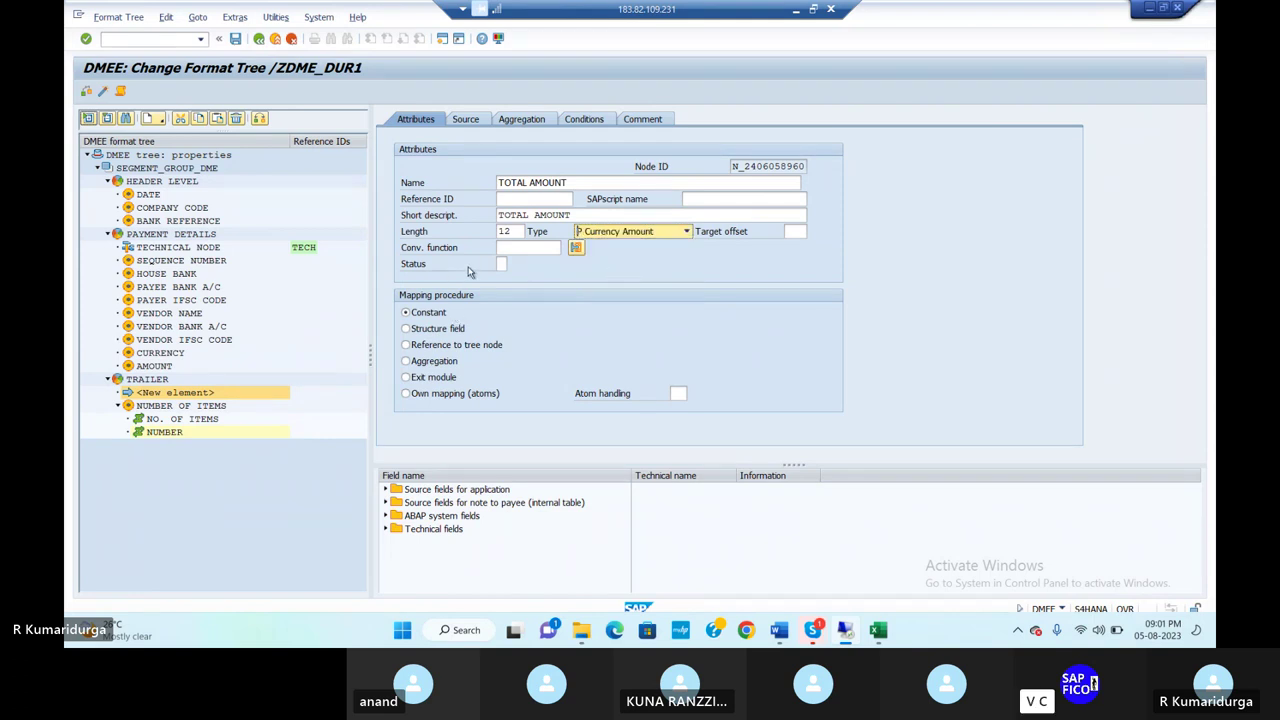
click(406, 361)
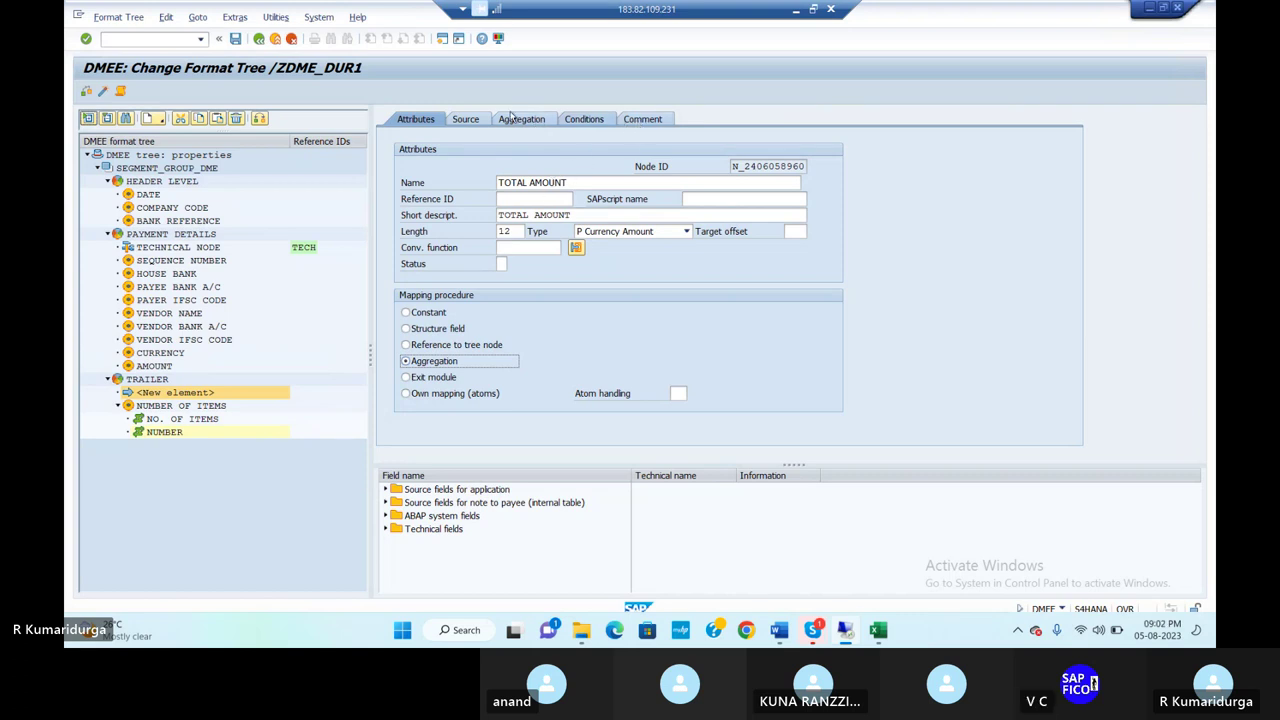
Step: Add the comment "TOTAL AMOUNT FOR DATA MEDIUM EXCHANGE" to the TOTAL AMOUNT element and return to its attributes
click(648, 120)
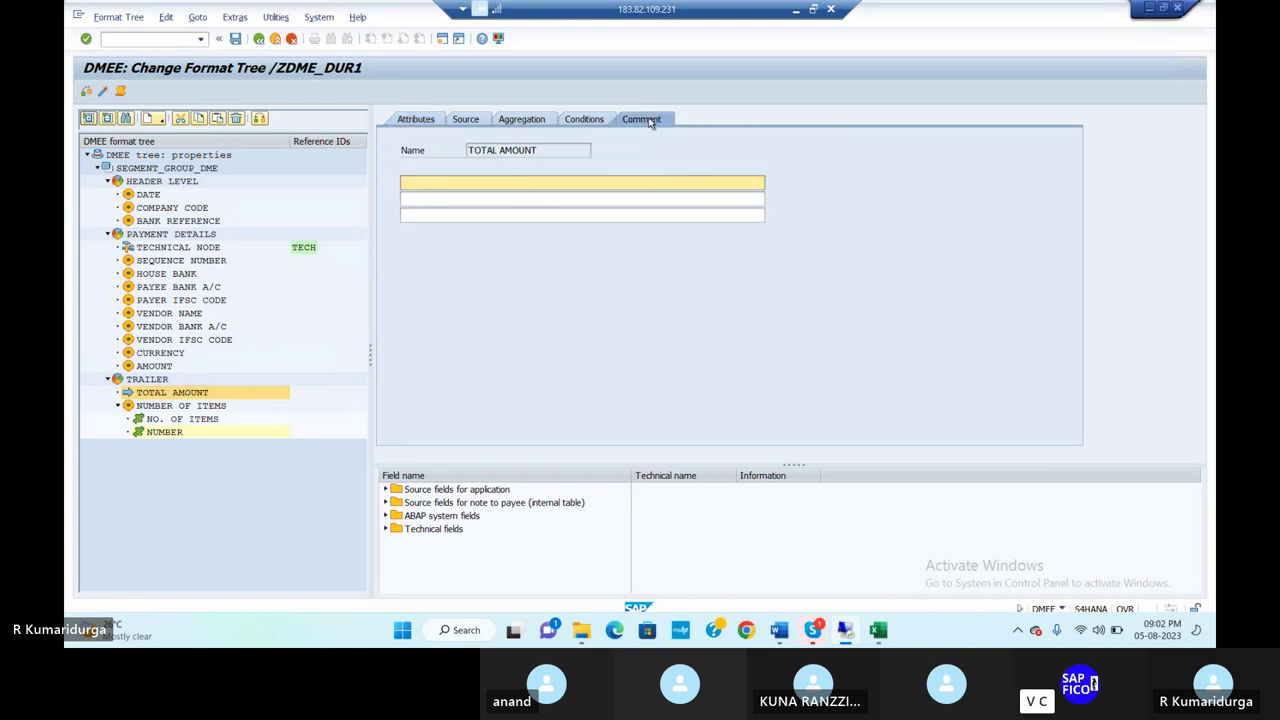
text(TOTAL AMOUNT FOR)
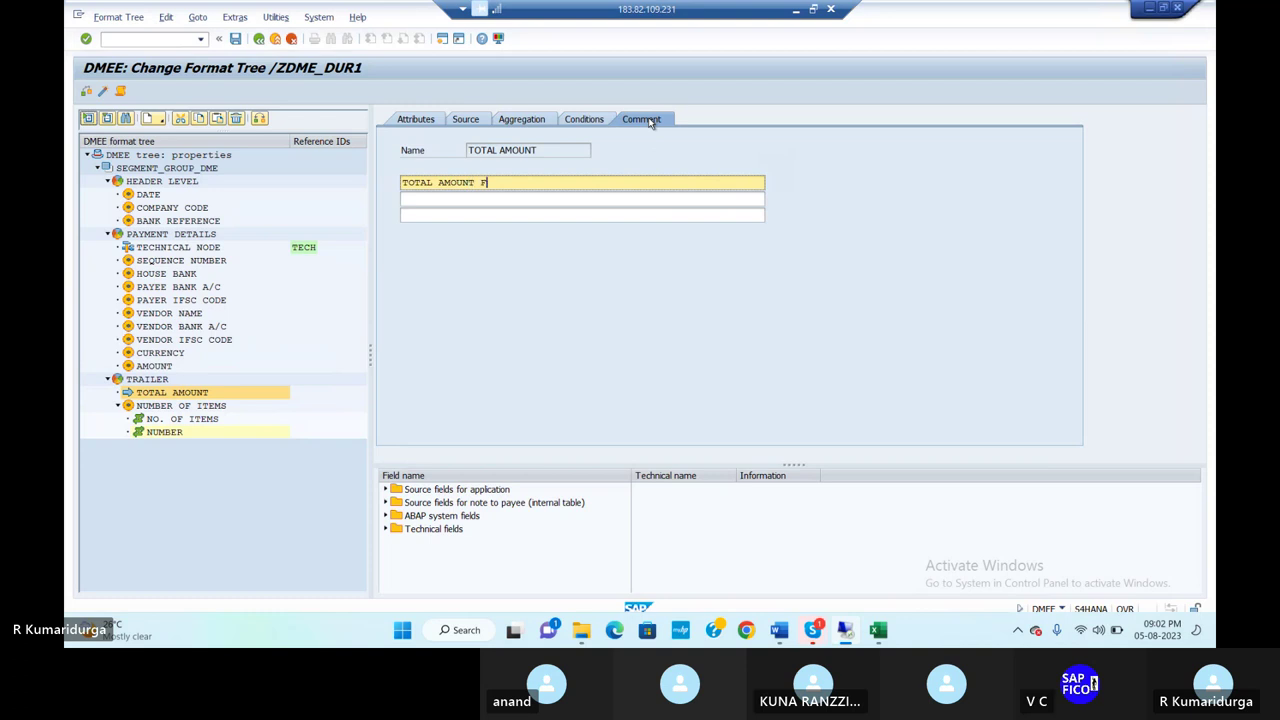
key(BackSpace)
key(BackSpace)
key(BackSpace)
key(BackSpace)
key(BackSpace)
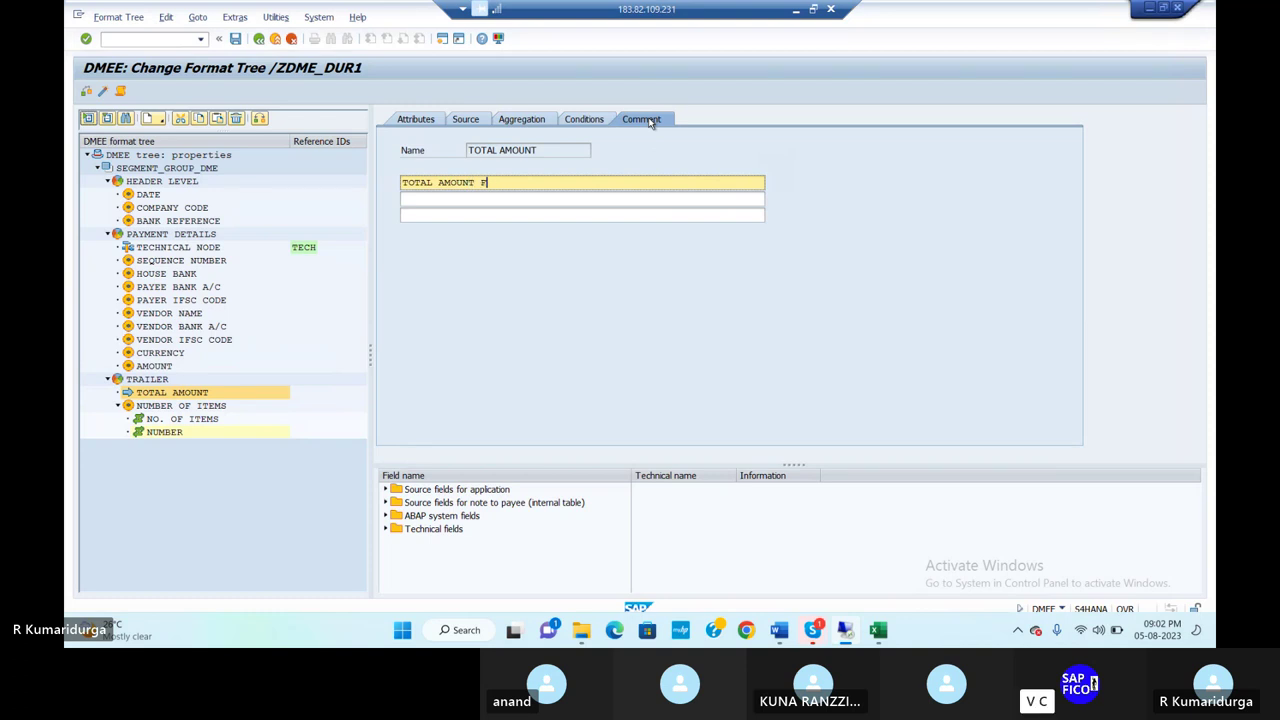
text(T)
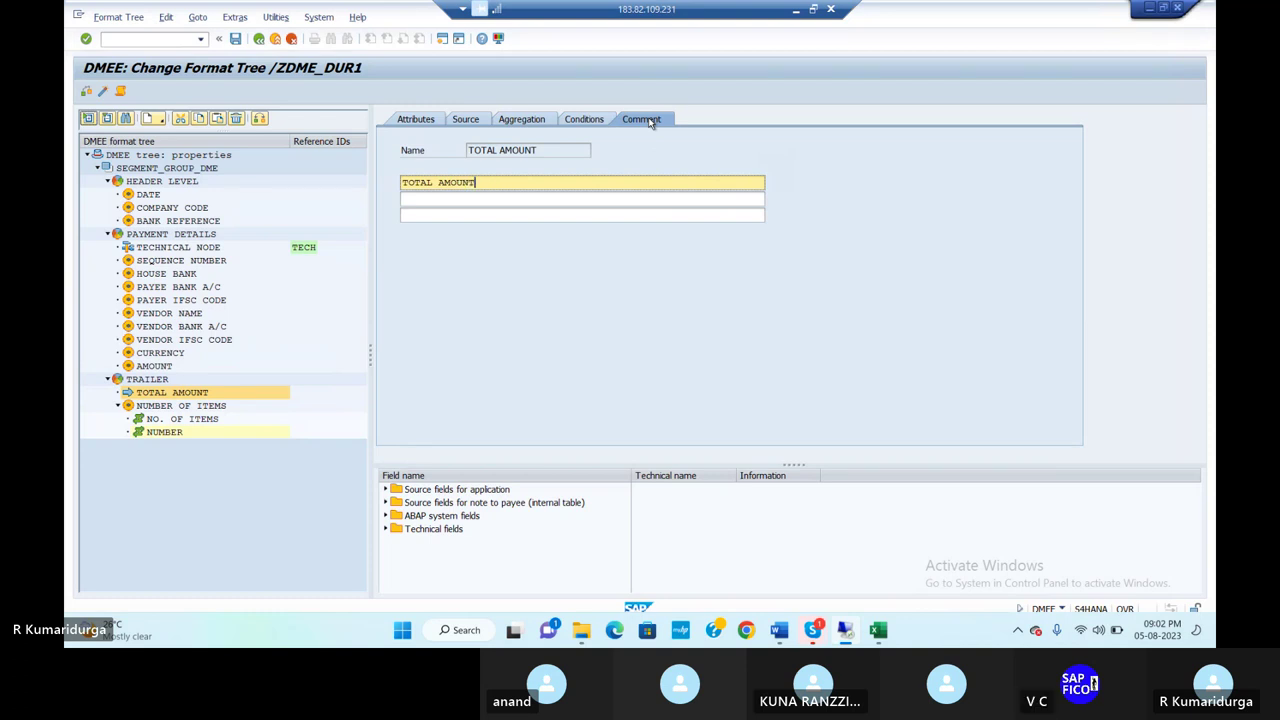
text( FOR DATA MEDIUM EXCHANGE)
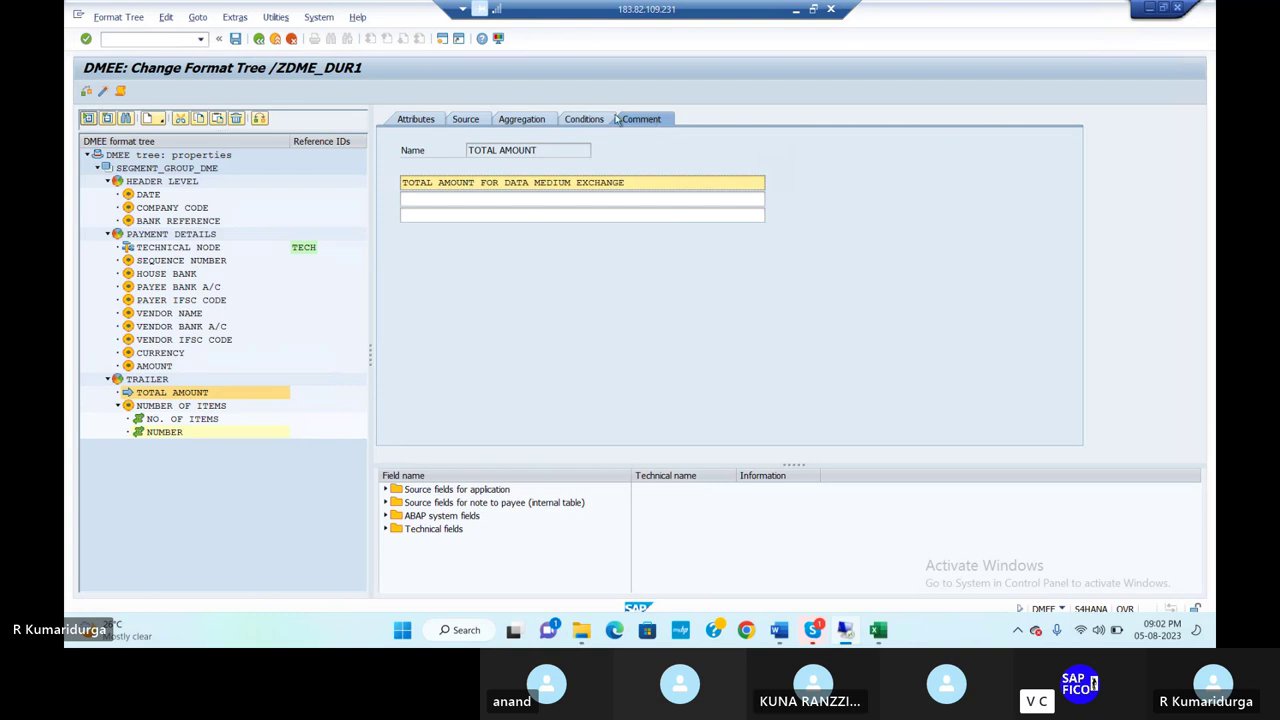
click(418, 119)
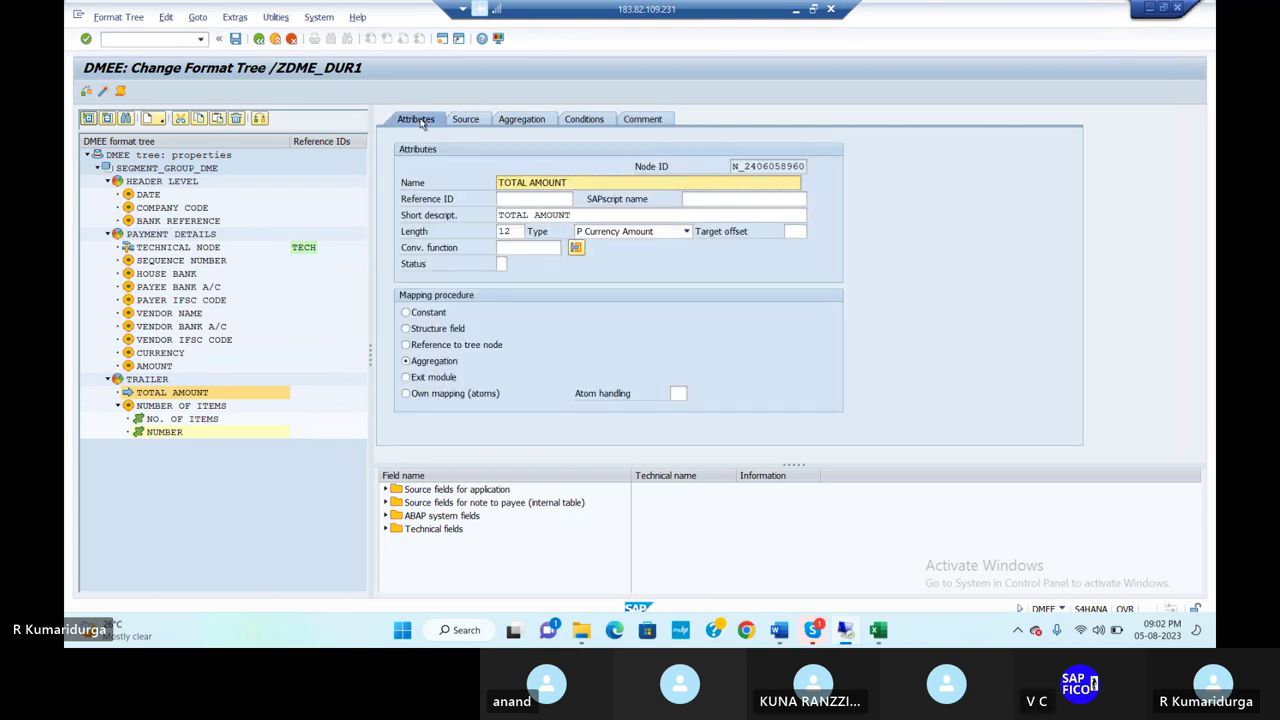
Step: Assign the reference ID AMOUNT1 to the AMOUNT element under PAYMENT DETAILS
click(158, 367)
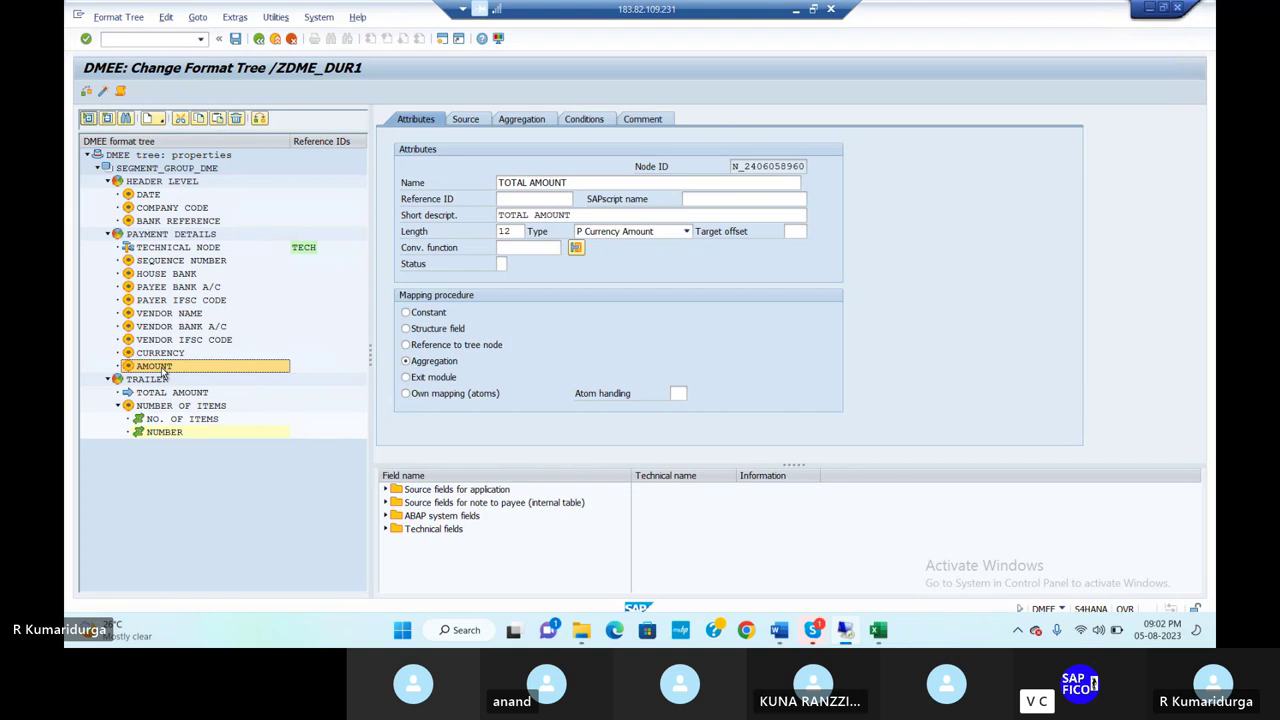
double_click(161, 370)
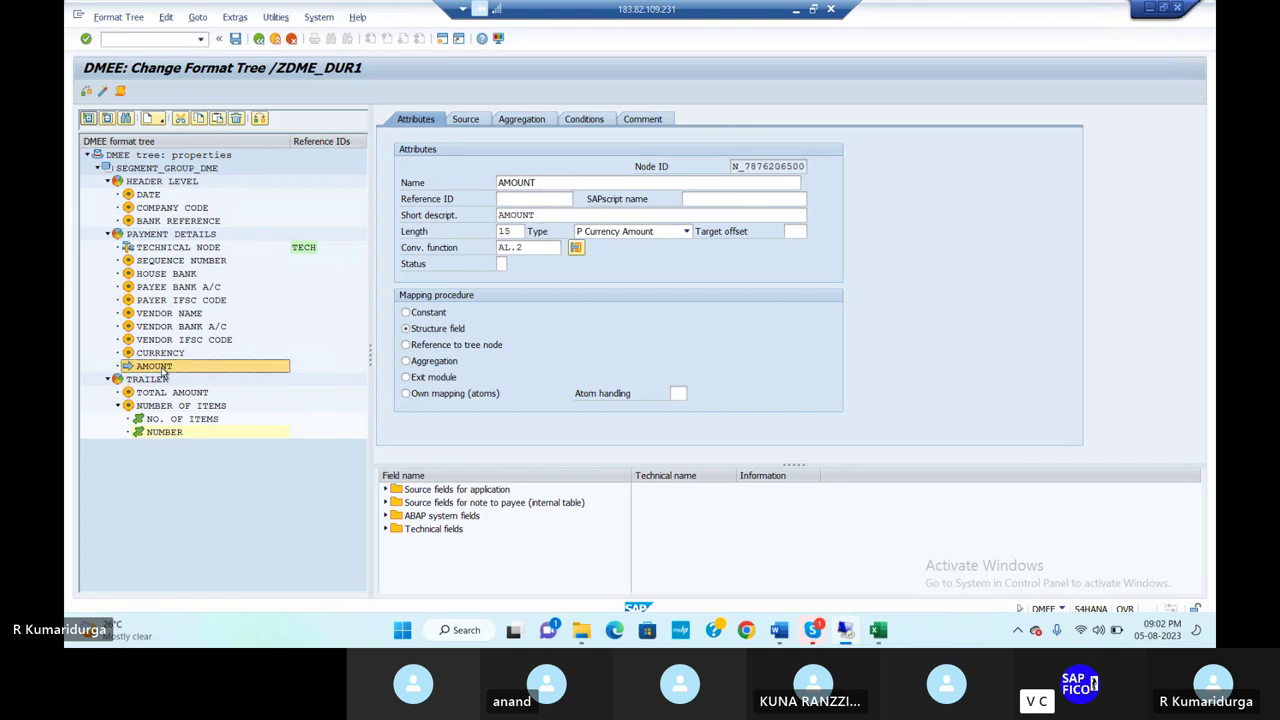
click(509, 198)
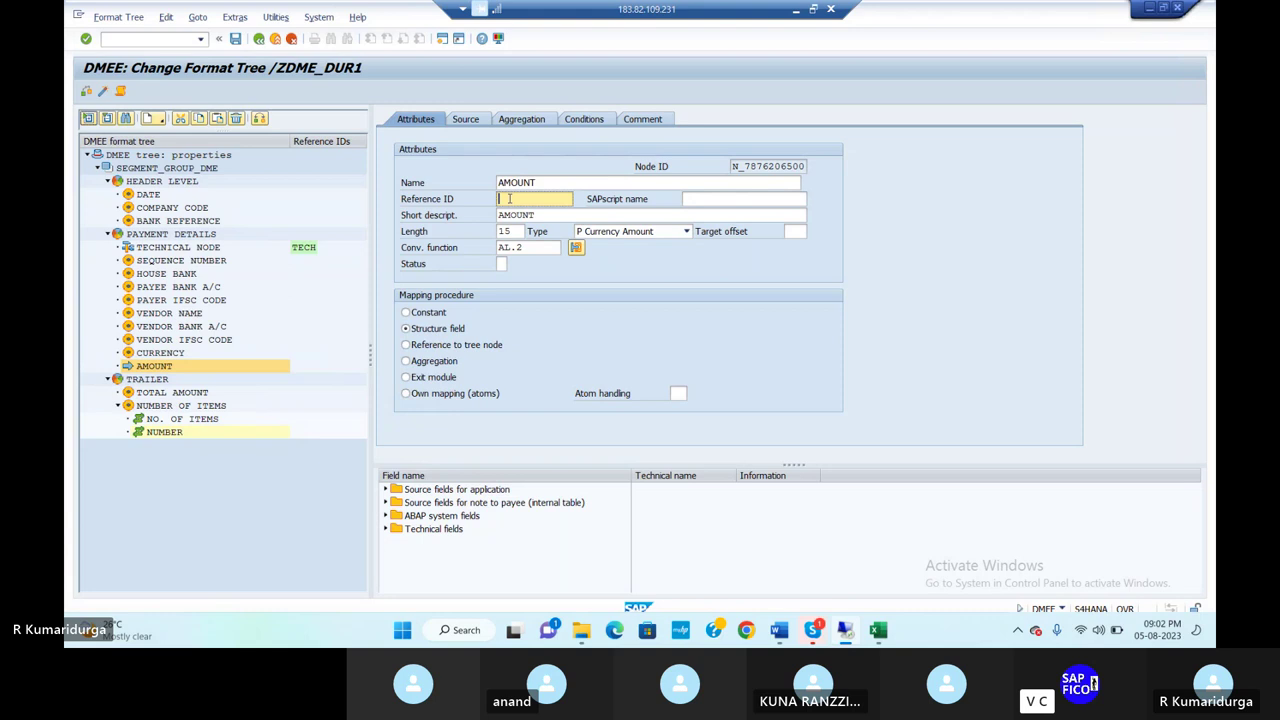
click(170, 368)
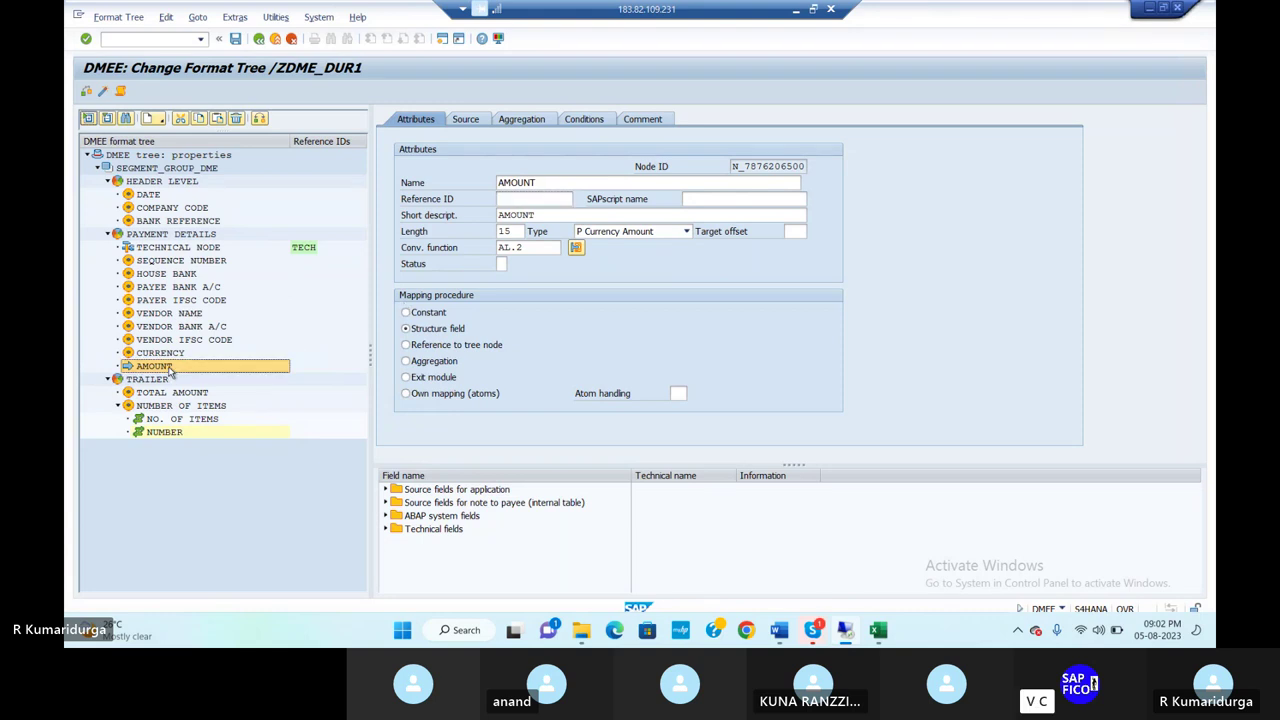
click(513, 198)
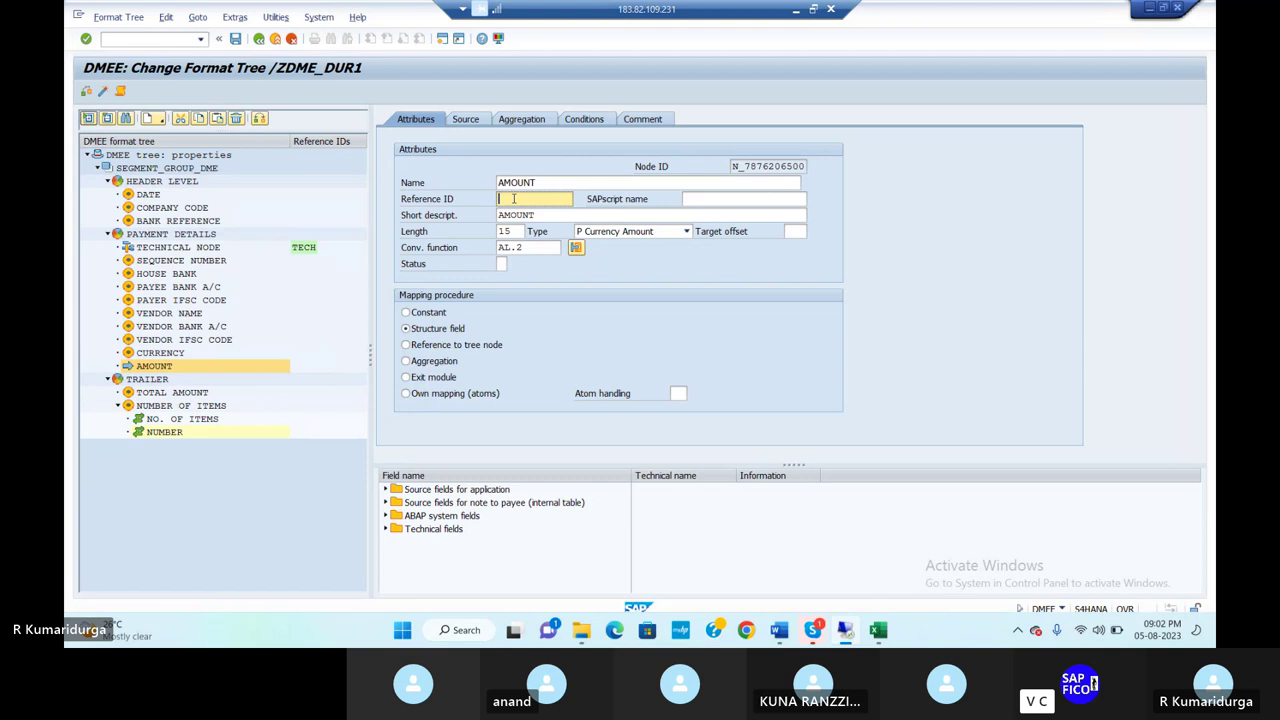
text(AM)
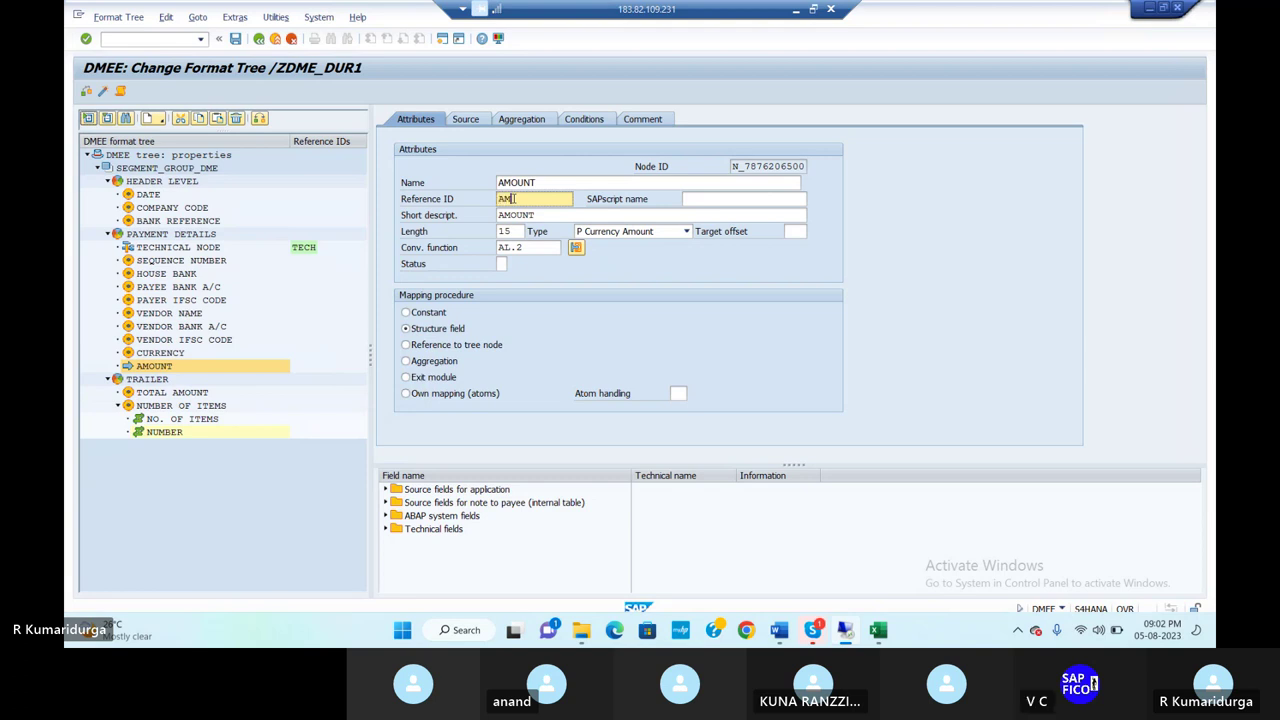
text(OUNT1)
key(Return)
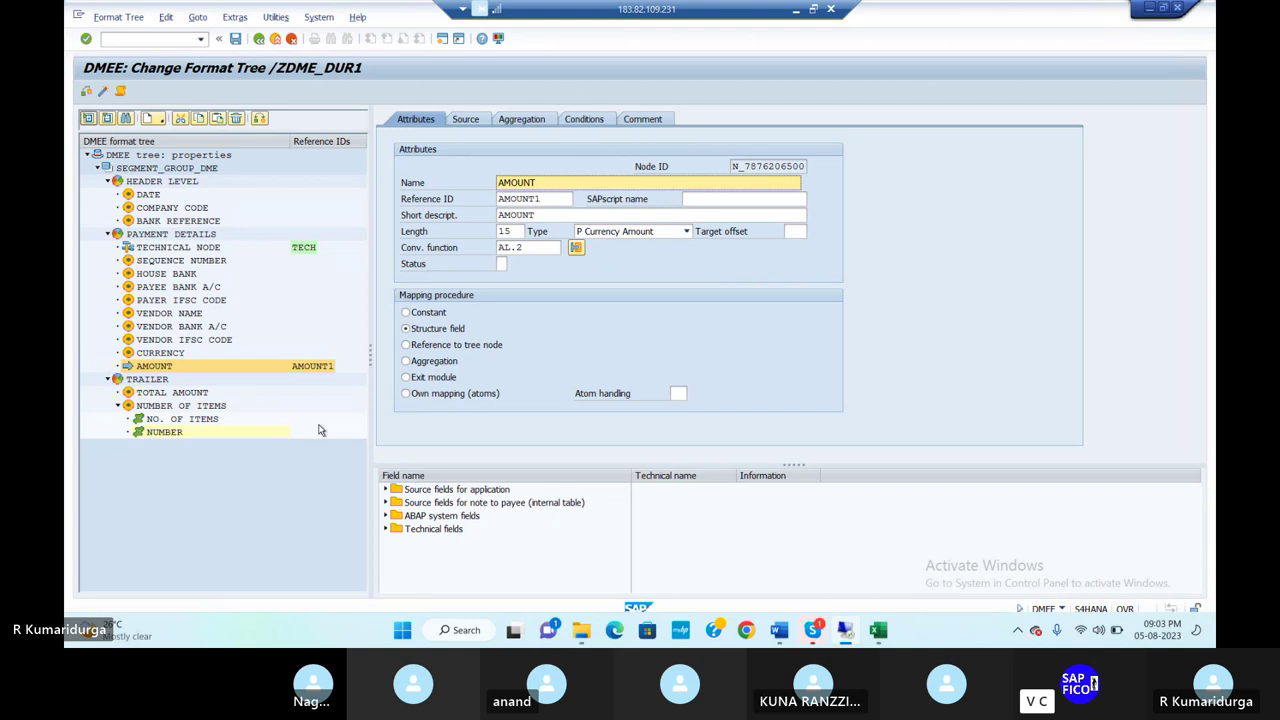
Step: Add the reference ID AMOUNT1 to the aggregation of the TOTAL AMOUNT element under TRAILER
click(201, 395)
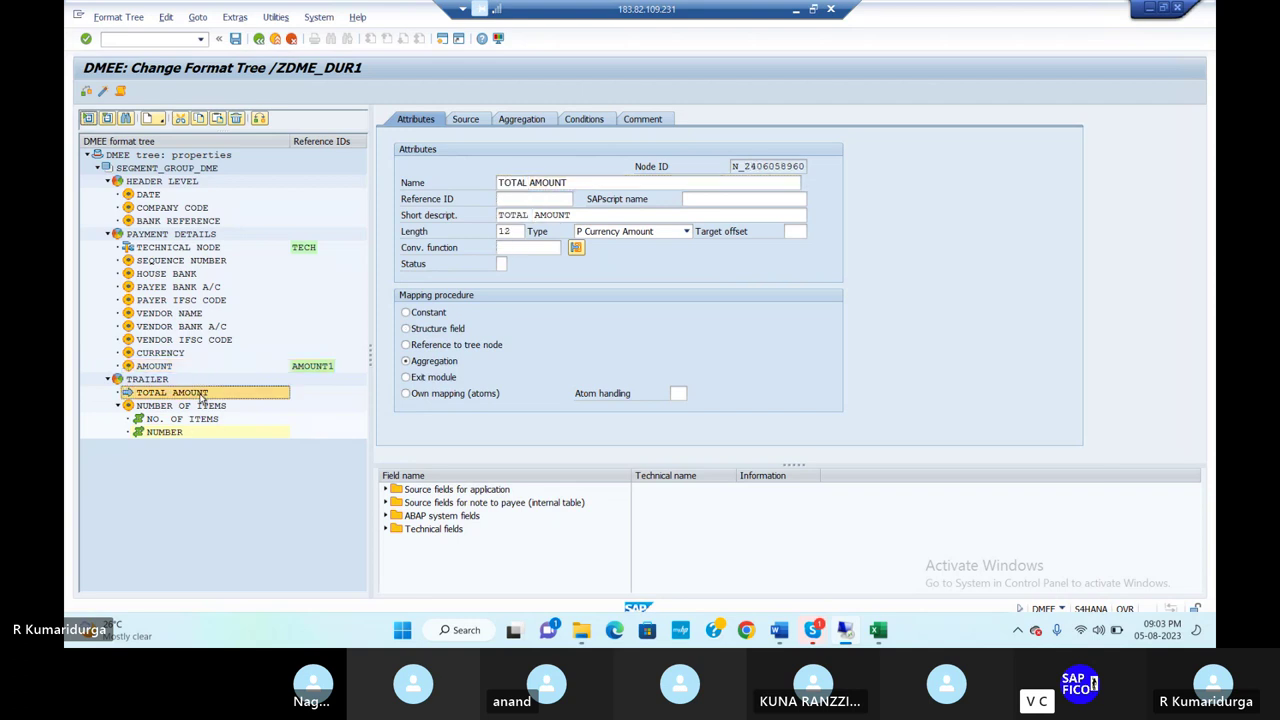
click(546, 122)
click(450, 216)
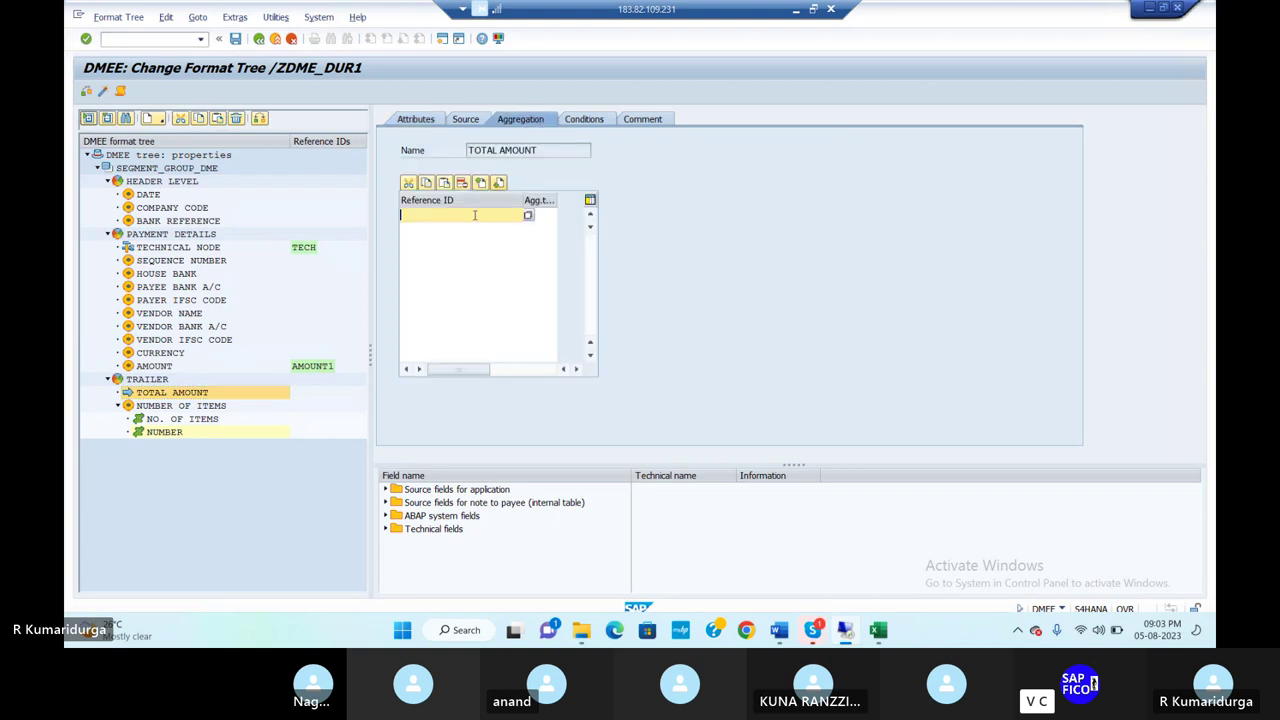
click(529, 217)
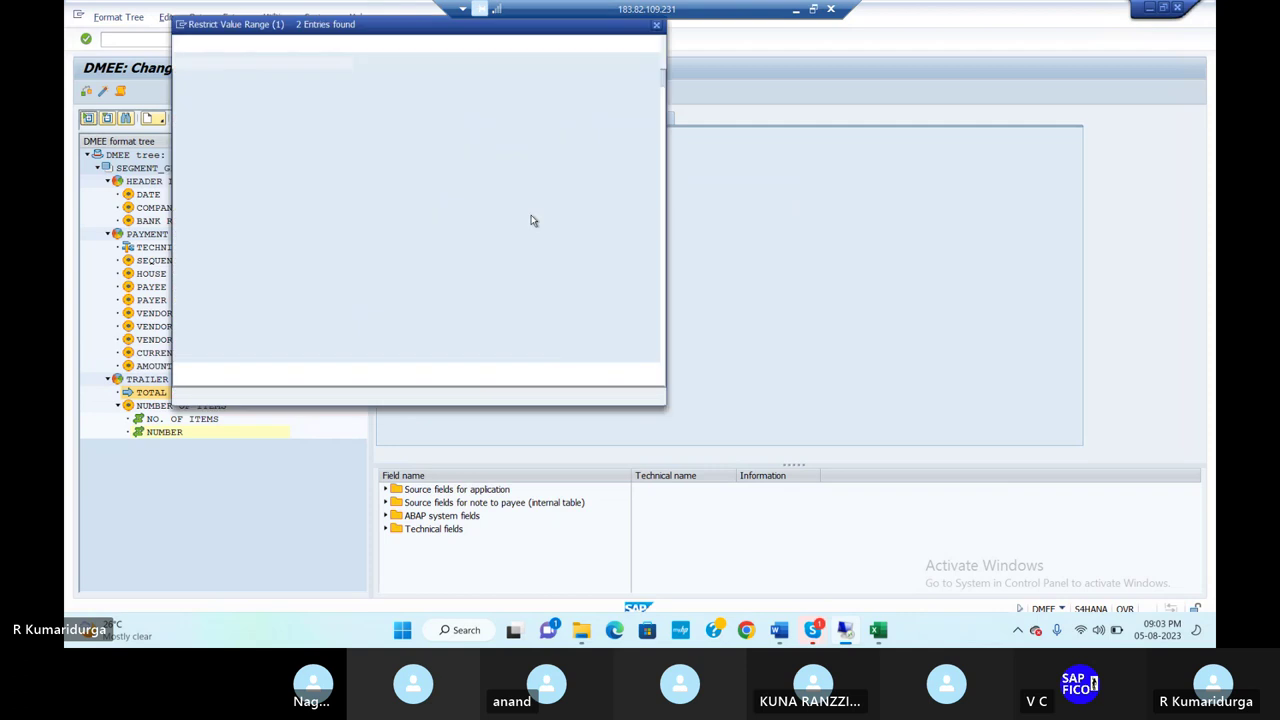
double_click(243, 122)
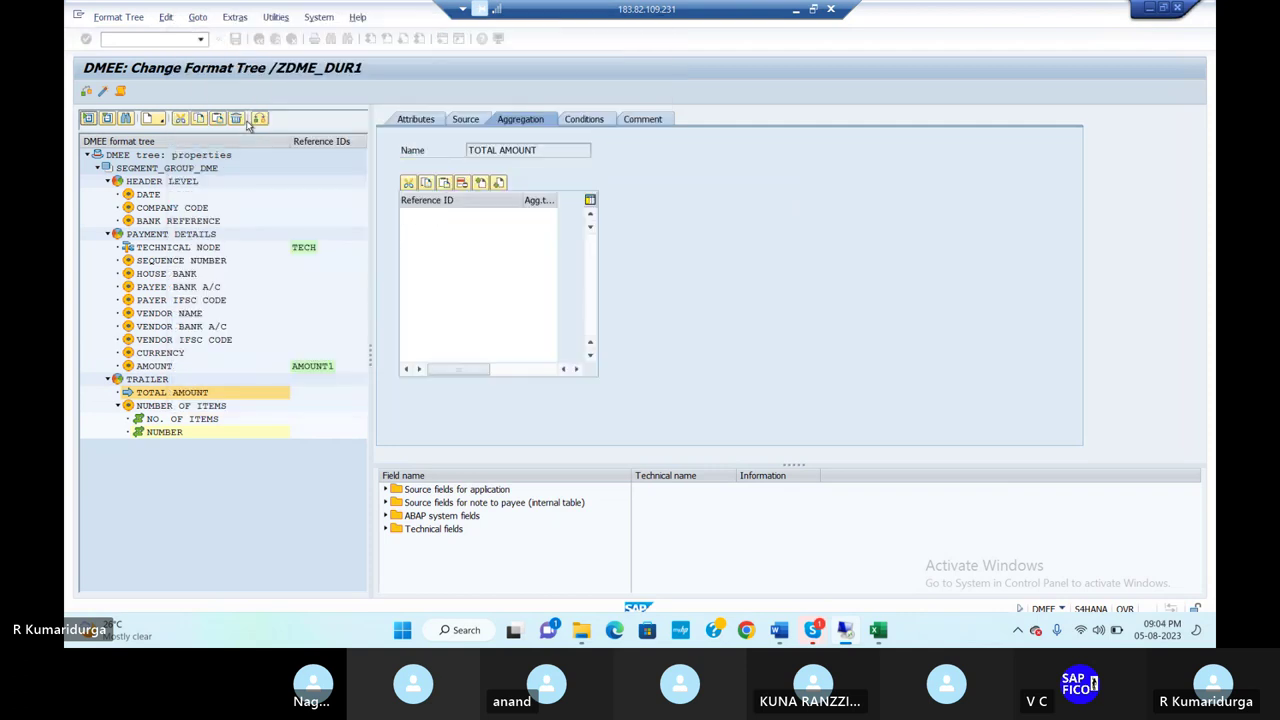
click(547, 217)
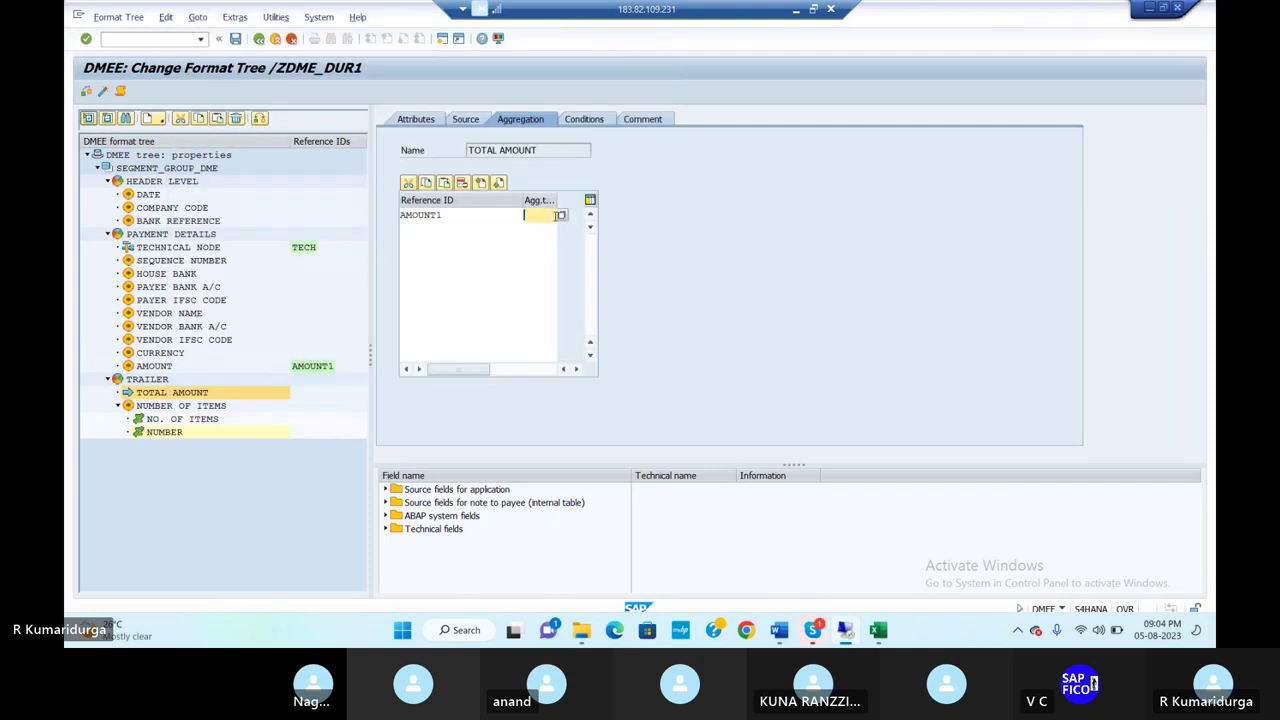
Step: Set the aggregation type for AMOUNT1 in TOTAL AMOUNT to 1 Summation of Values and check the format tree for consistency
click(563, 219)
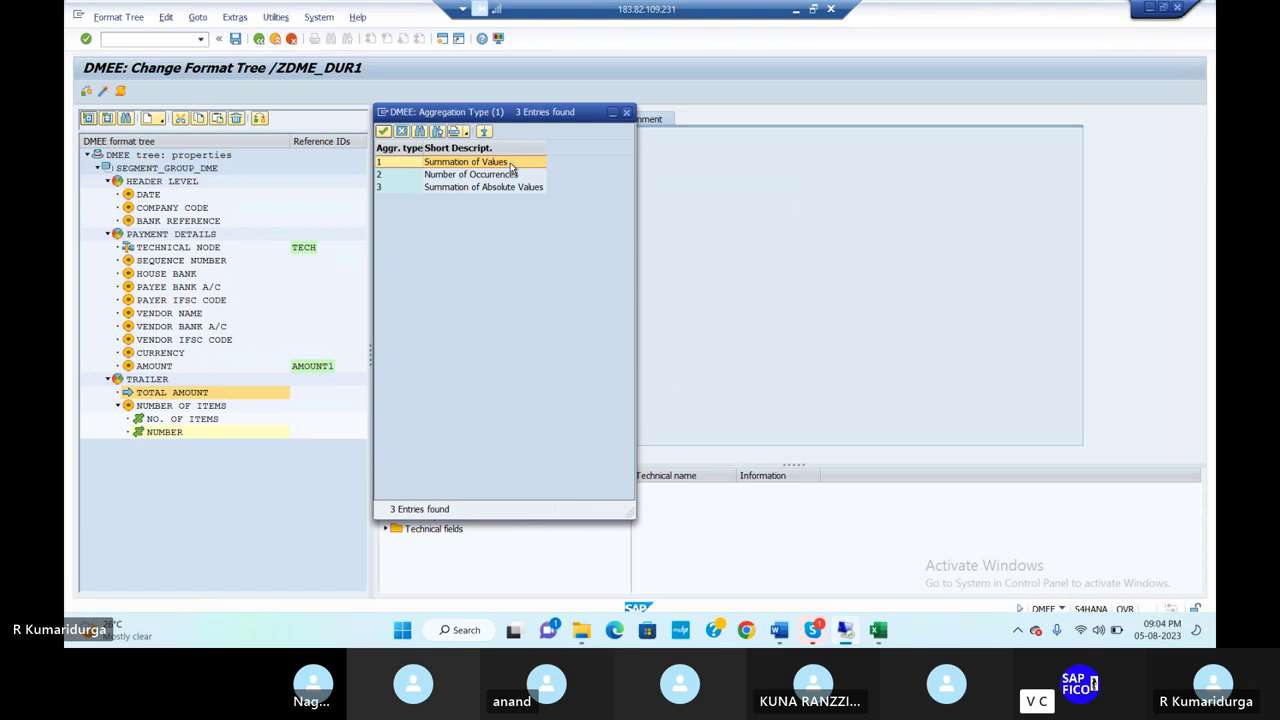
double_click(511, 163)
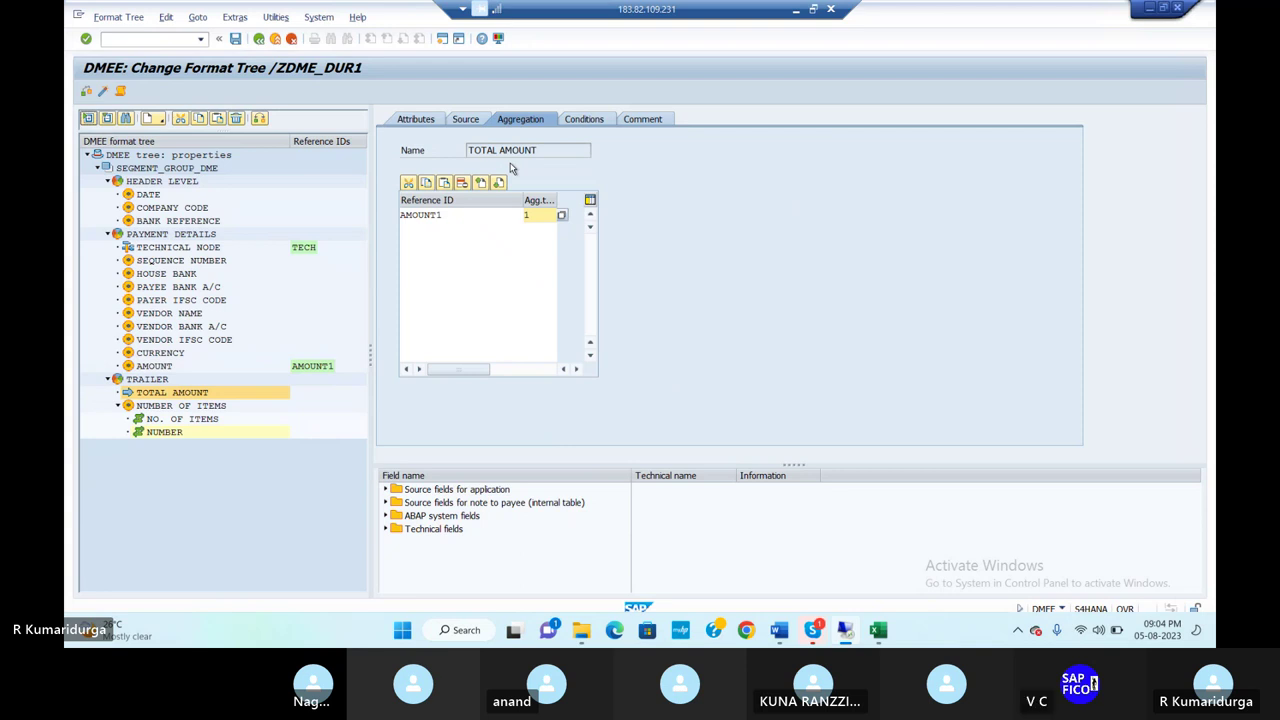
click(88, 92)
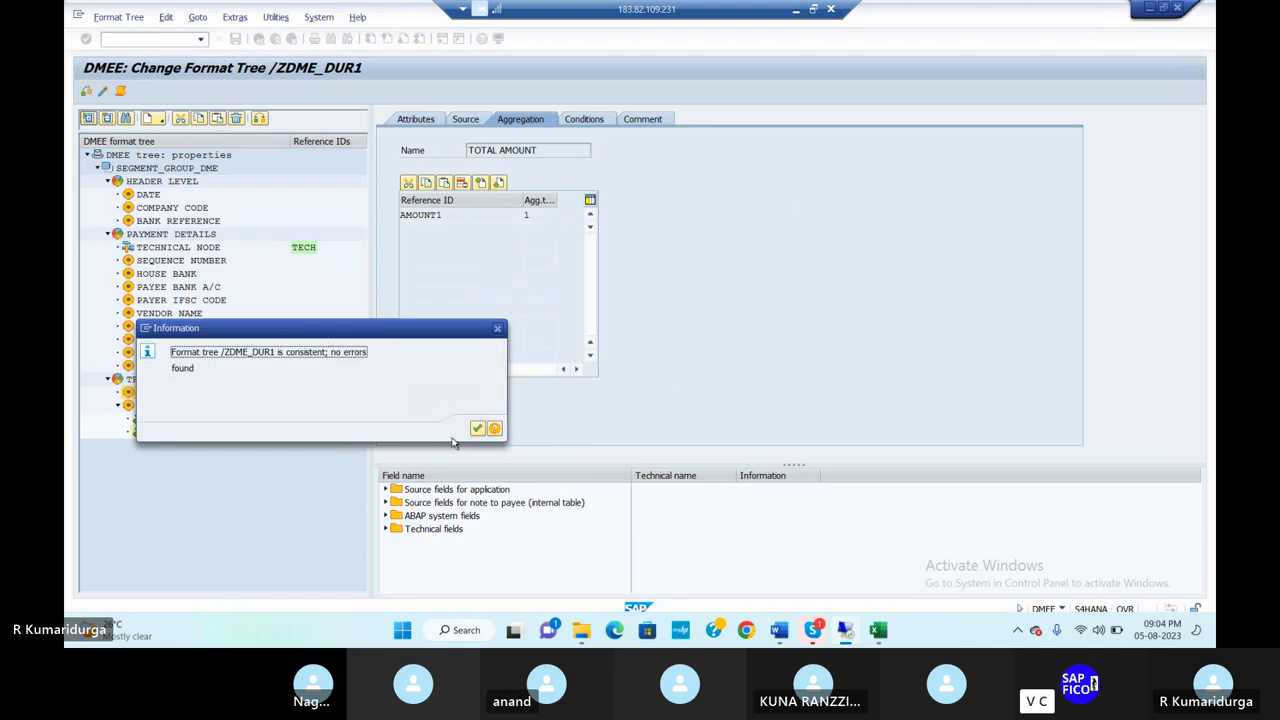
click(477, 430)
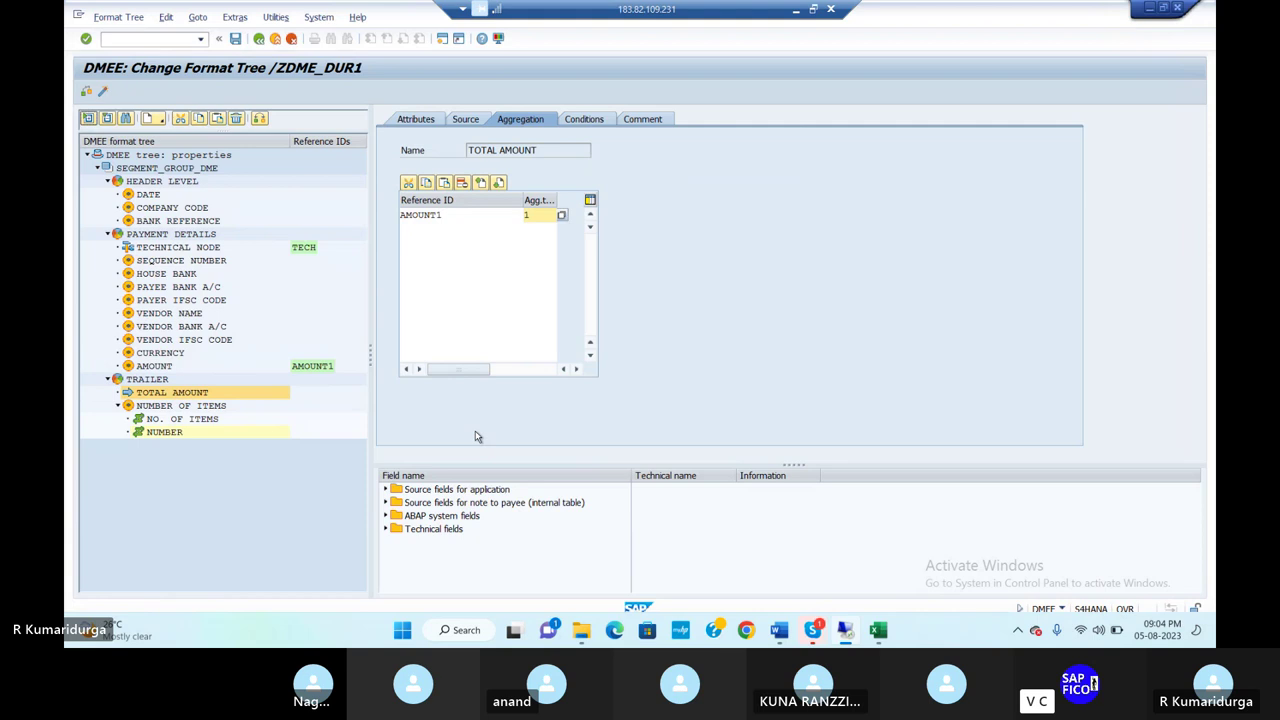
Step: Return to the TOTAL AMOUNT attributes and activate format tree /ZDME_DUR1 under workbench request S4HK904408
click(416, 119)
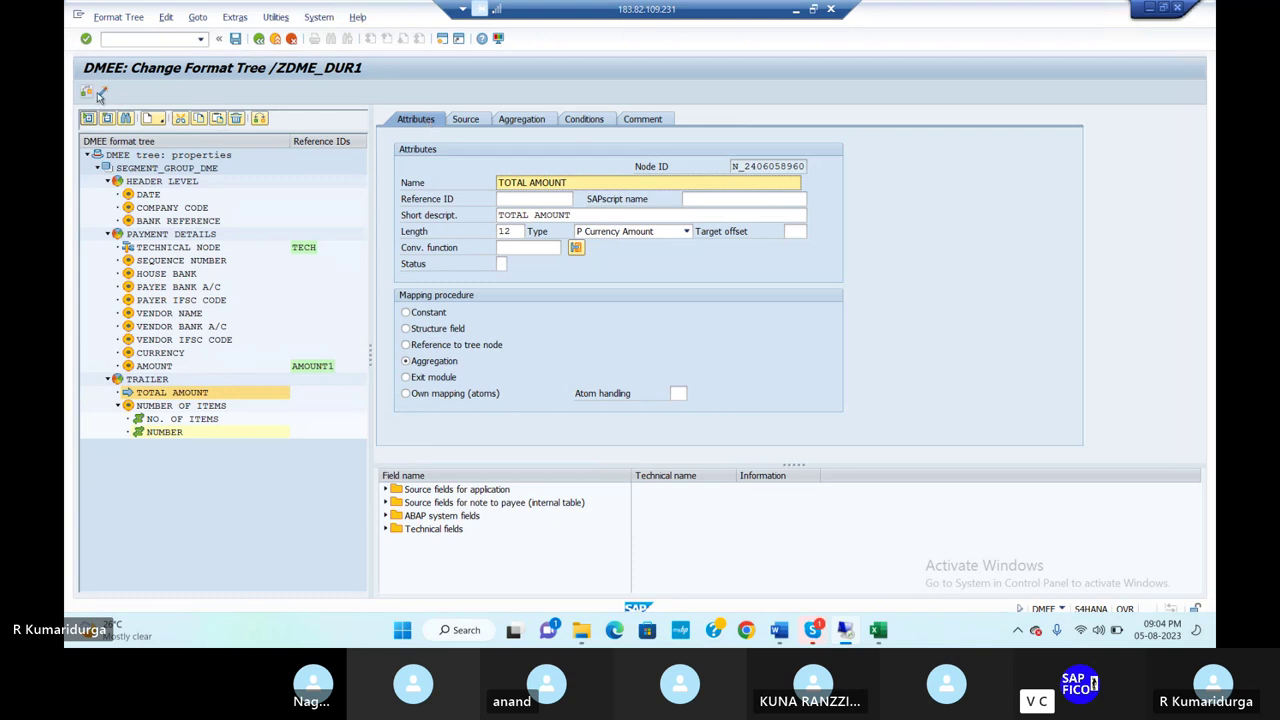
click(102, 93)
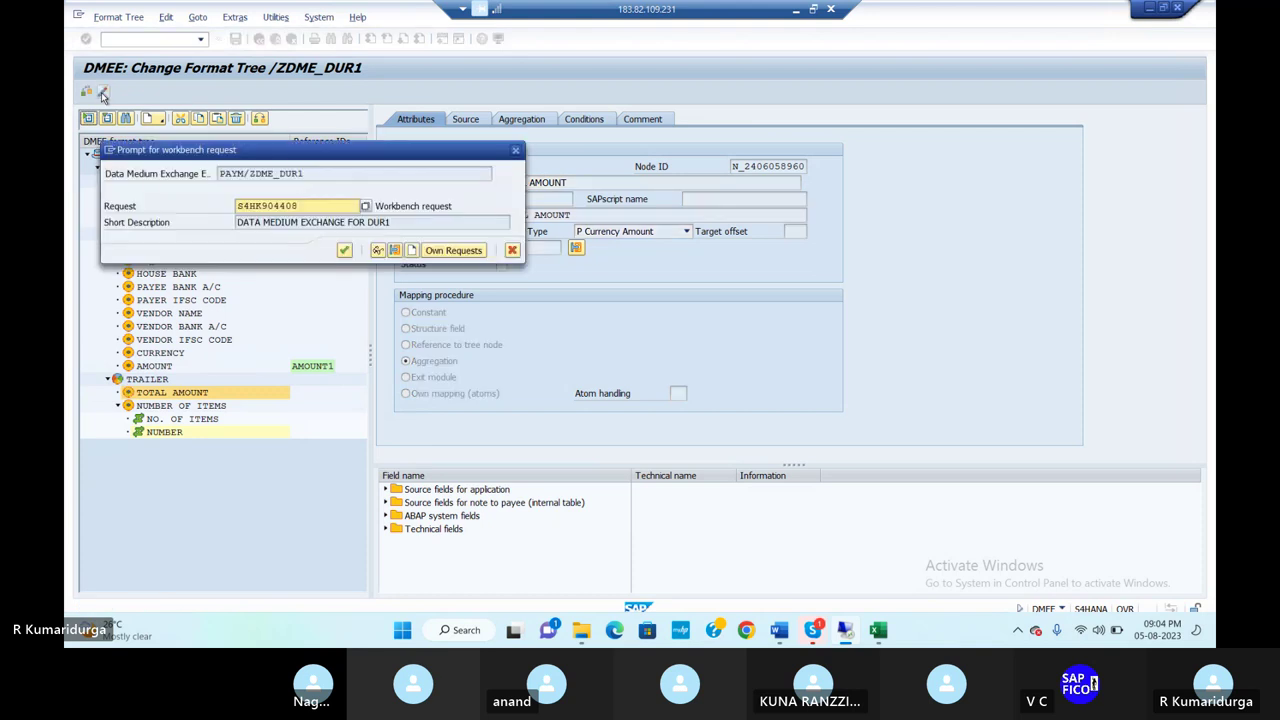
click(344, 251)
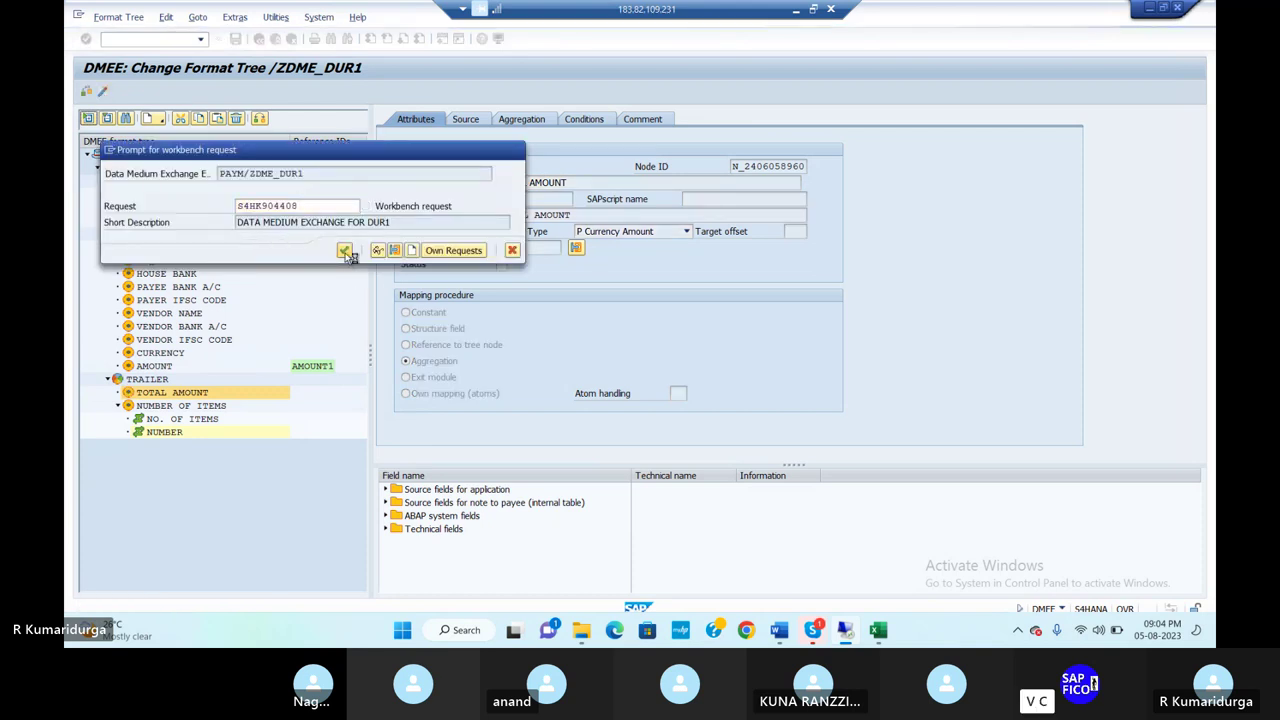